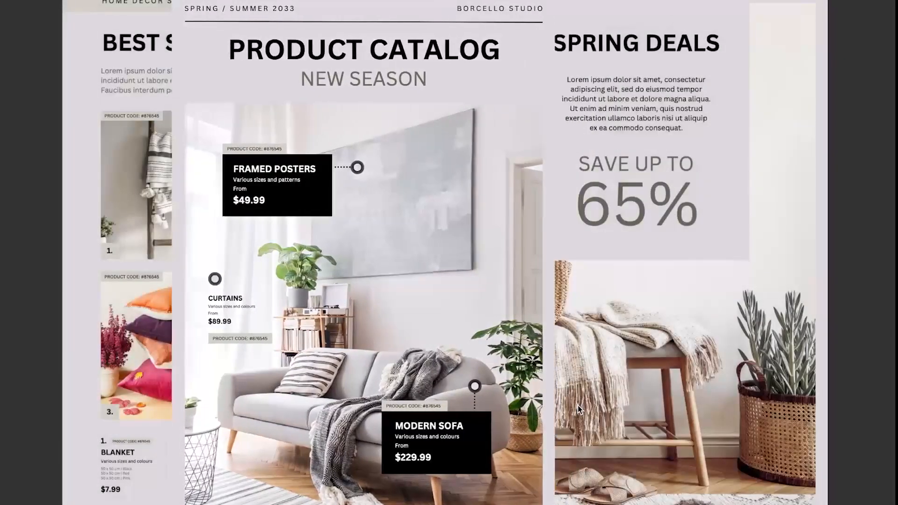
key("Right")
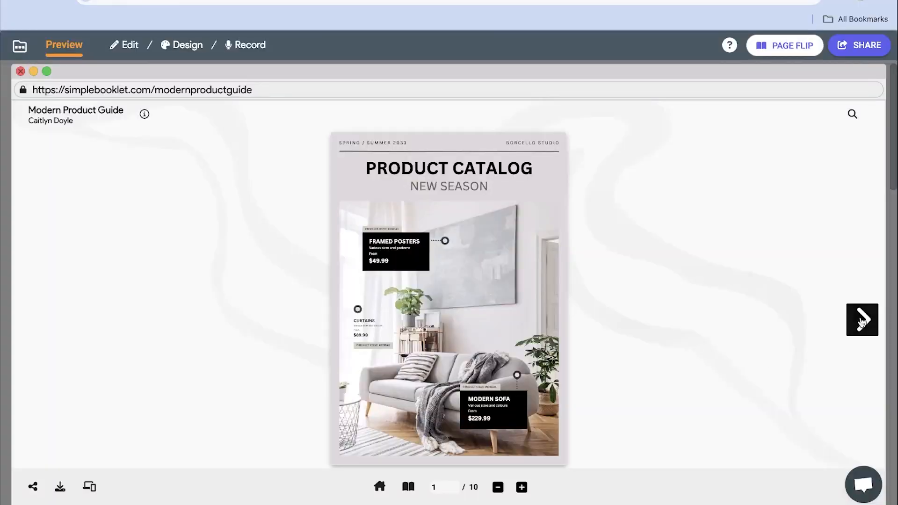
left_click(862, 320)
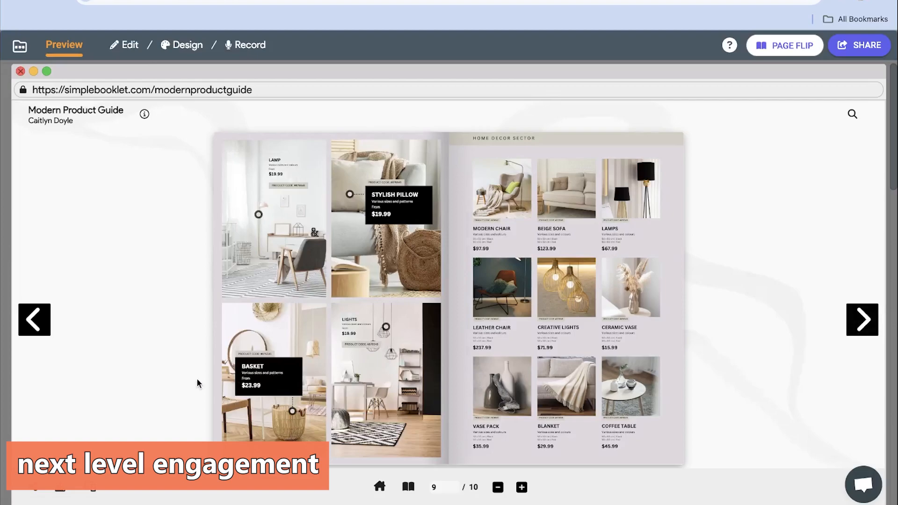
left_click(33, 330)
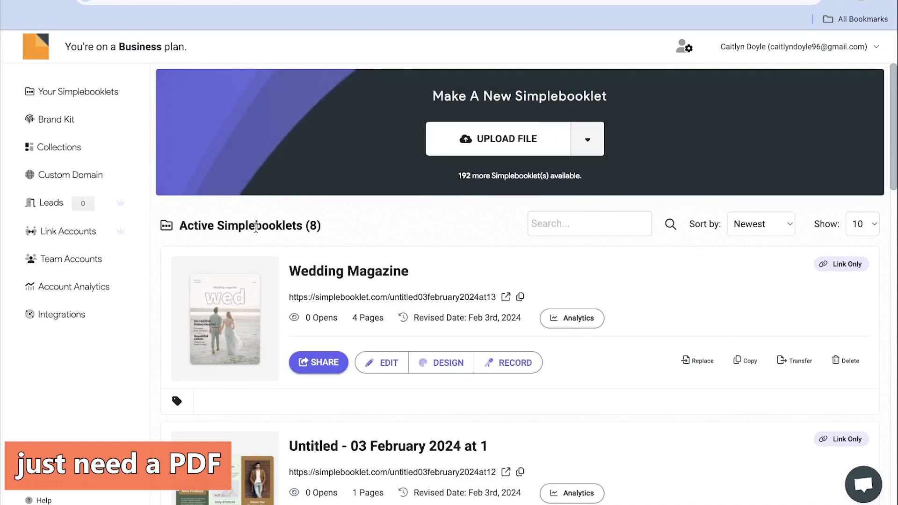
Step: Upload the White Beige Modern Product Guide file as a new Simplebooklet and title it Modern Product Guide
scroll(255, 227, "down", 15)
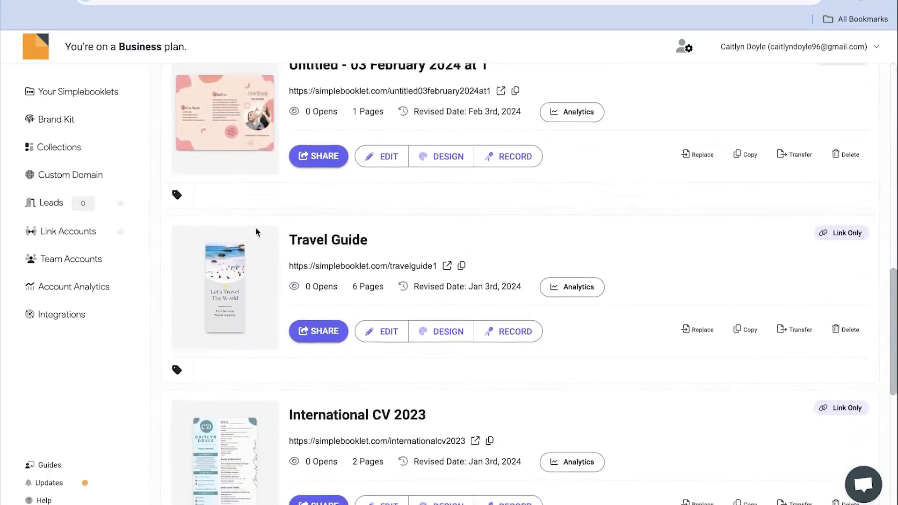
scroll(255, 231, "down", 9)
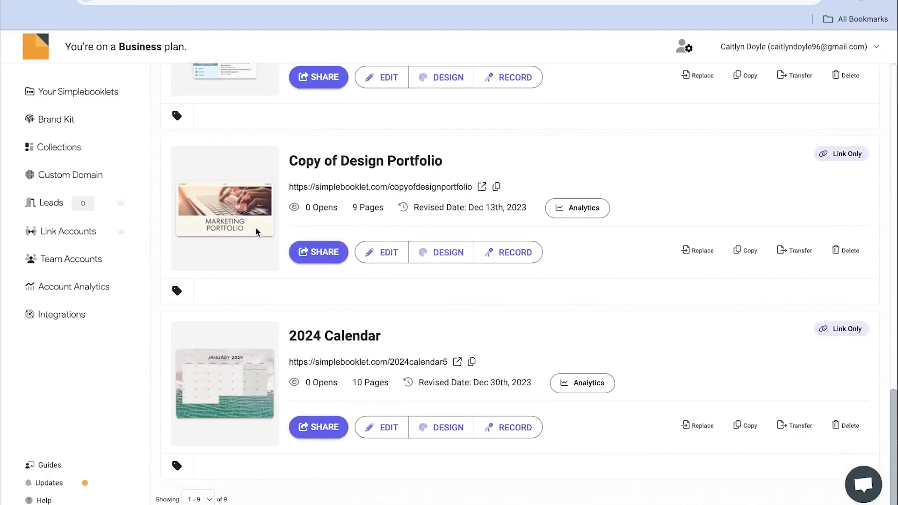
scroll(256, 231, "up", 20)
scroll(256, 231, "up", 2)
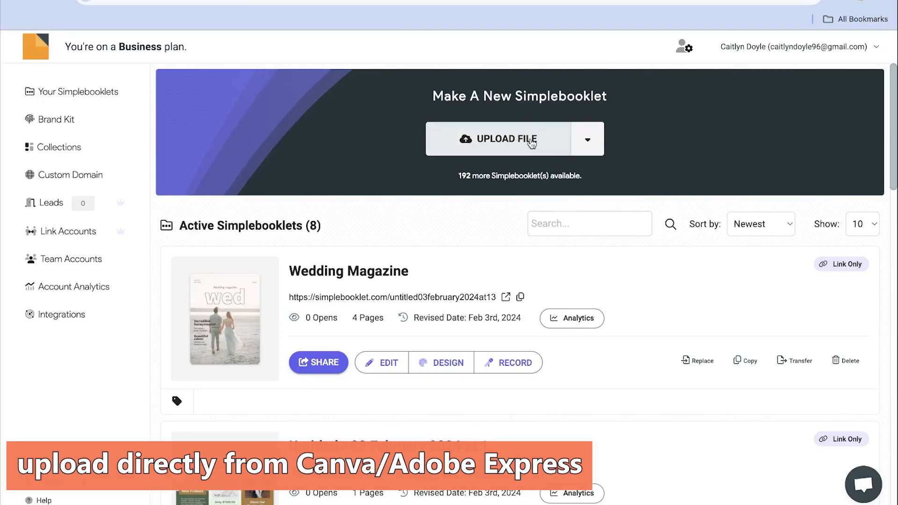
left_click(532, 142)
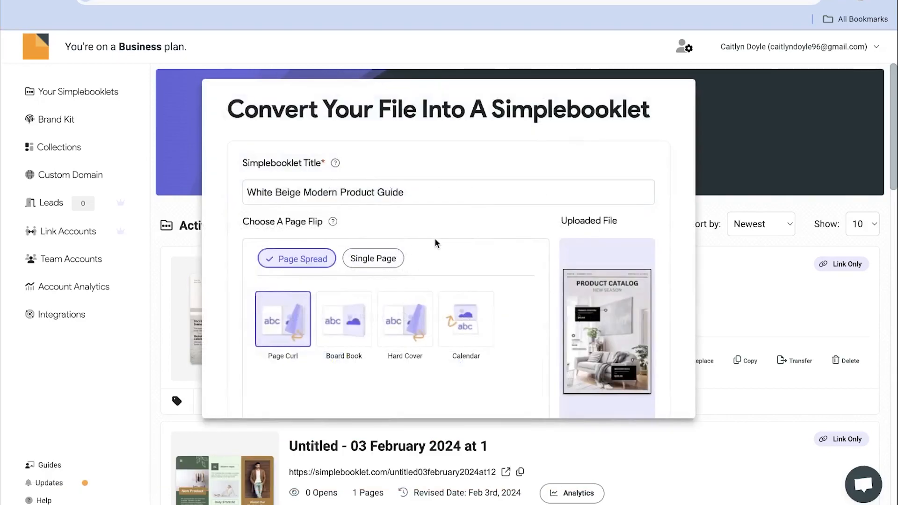
left_click(427, 195)
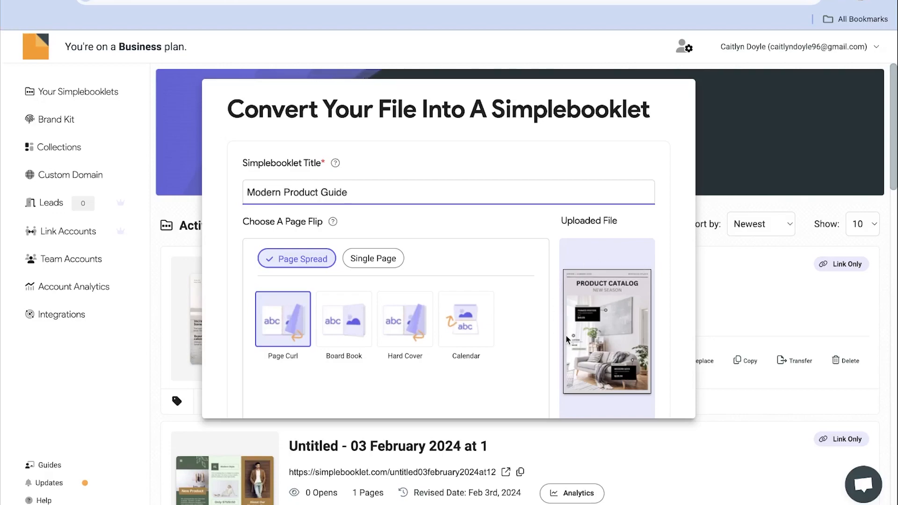
Step: Choose the Page Spread layout with the Page Curl flip and convert the file into a Simplebooklet
scroll(383, 274, "down", 2)
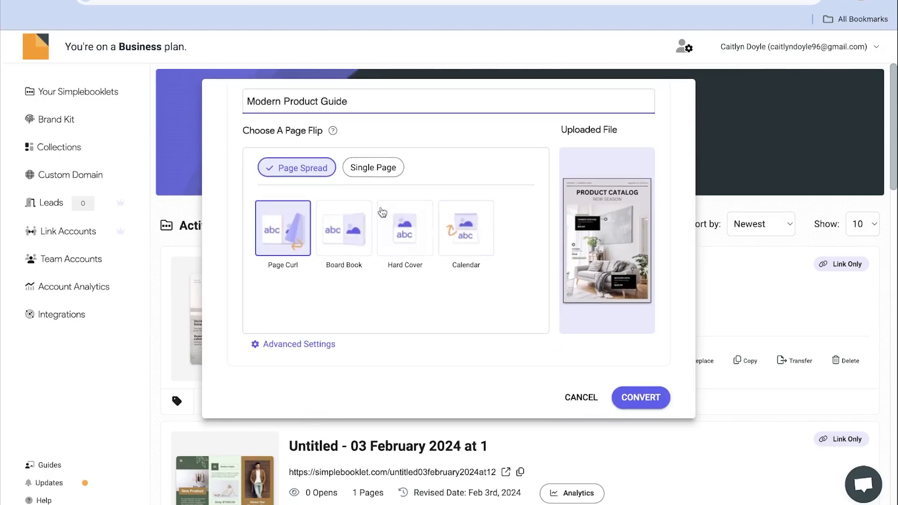
left_click(391, 172)
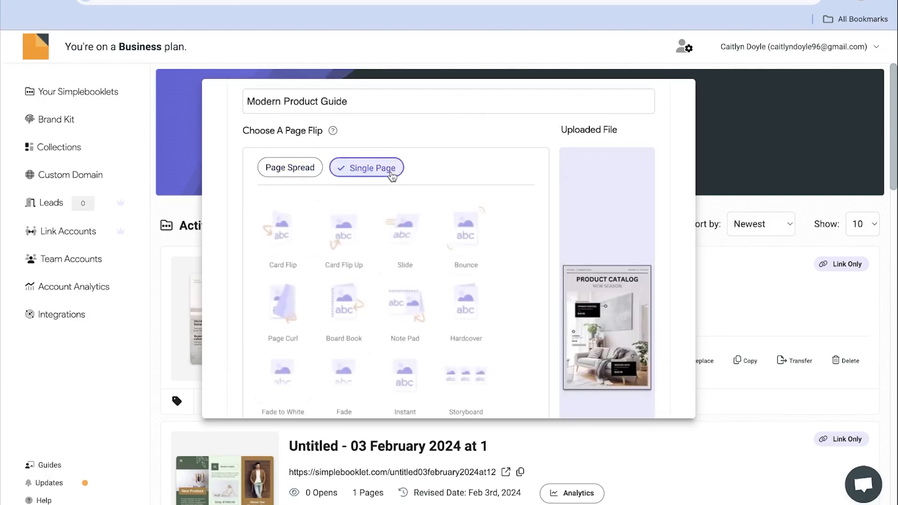
scroll(328, 283, "down", 3)
scroll(311, 280, "up", 3)
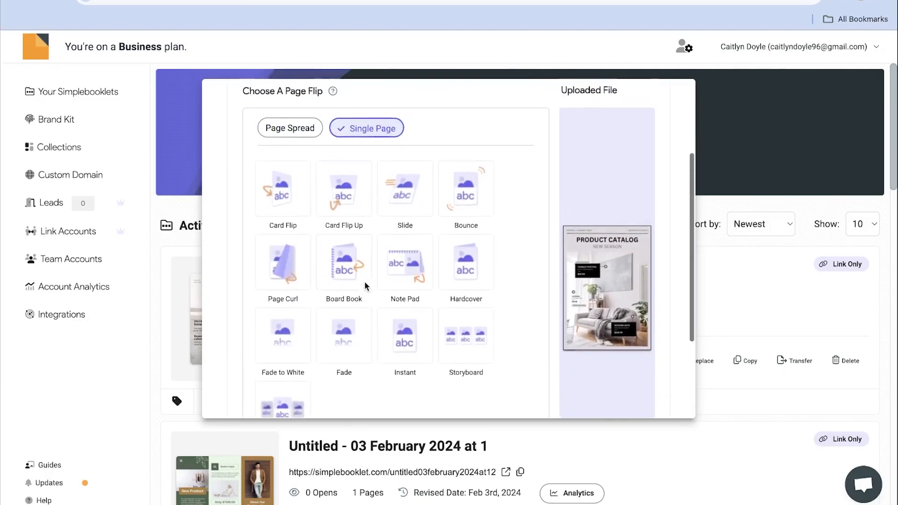
left_click(301, 170)
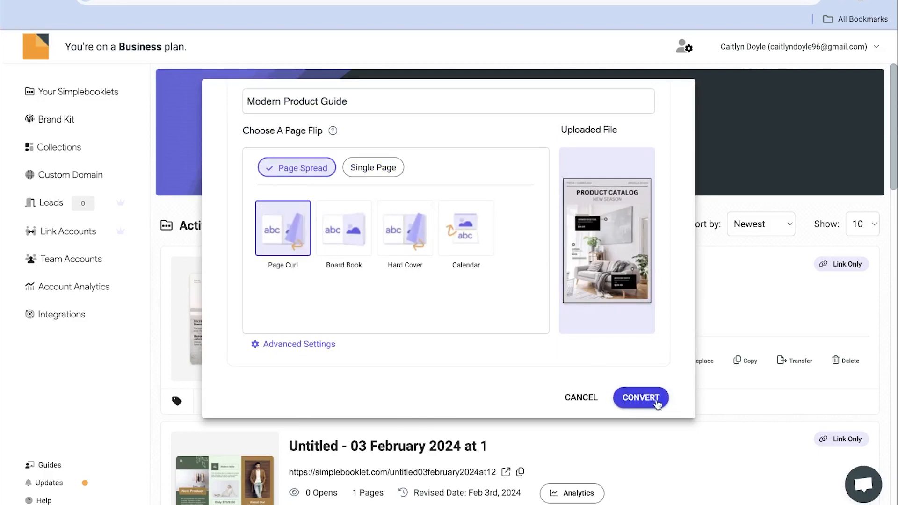
left_click(656, 398)
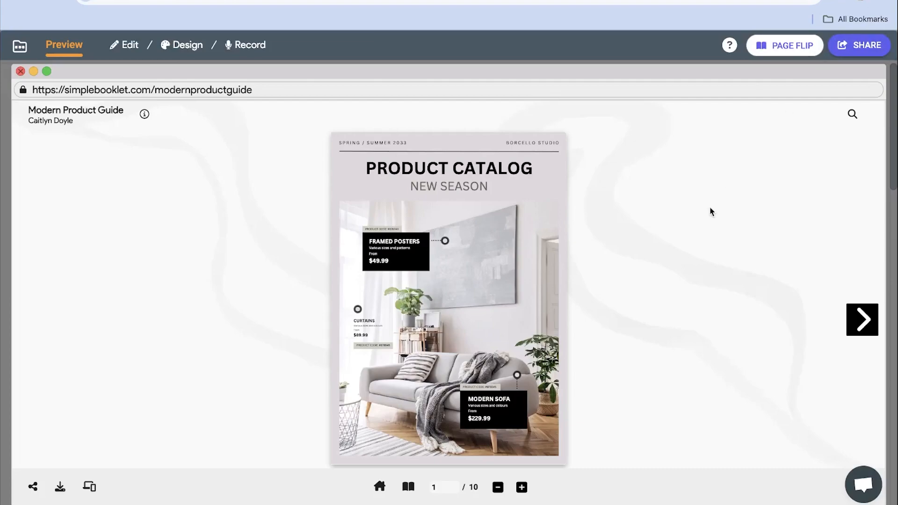
Step: Page forward through the converted catalog's spreads in the preview and return to the cover
left_click(854, 322)
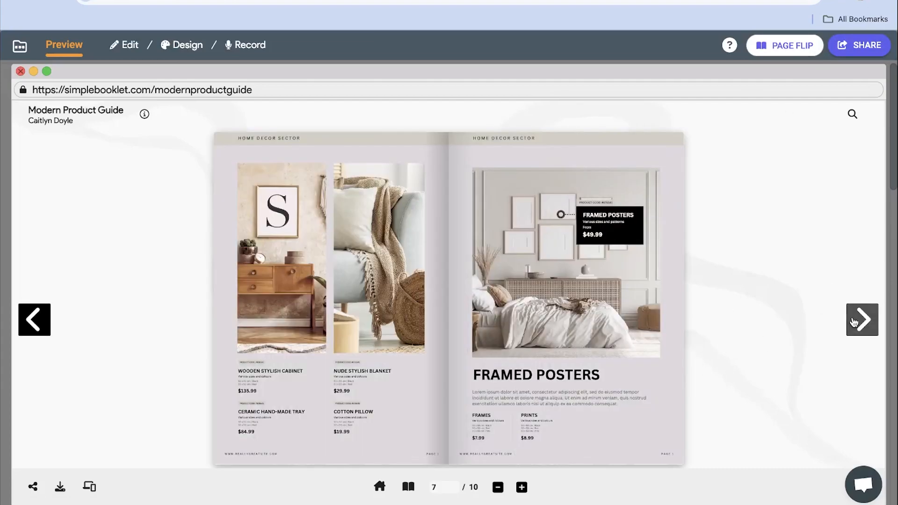
left_click(853, 322)
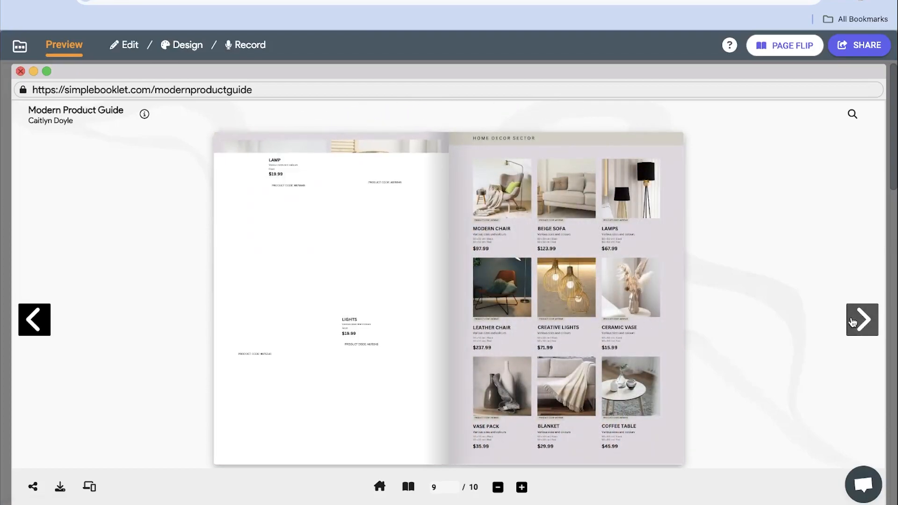
left_click(32, 328)
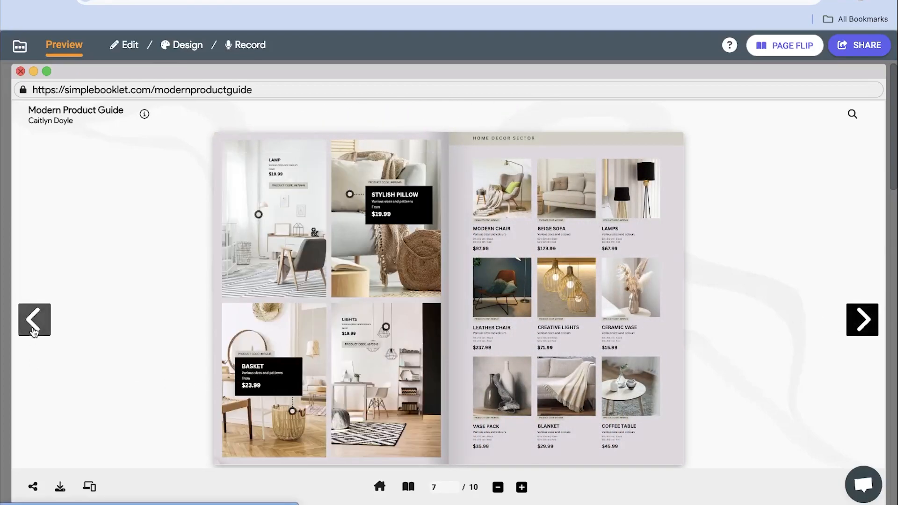
left_click(33, 330)
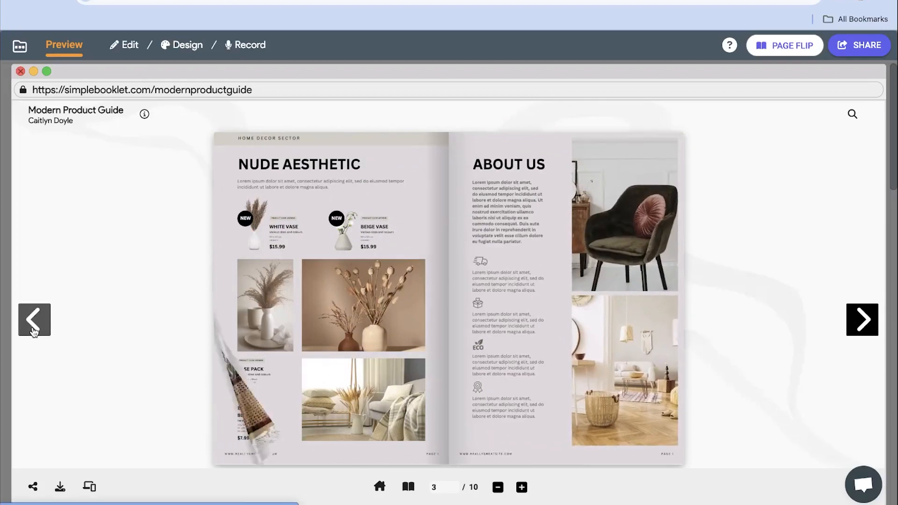
left_click(33, 330)
left_click(33, 330)
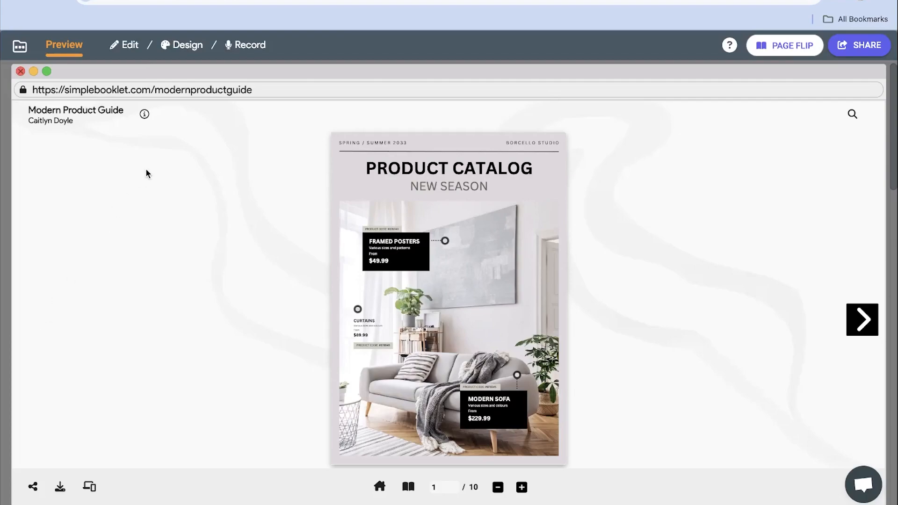
Step: Open the Modern Product Guide for editing and look over its cover page
left_click(130, 49)
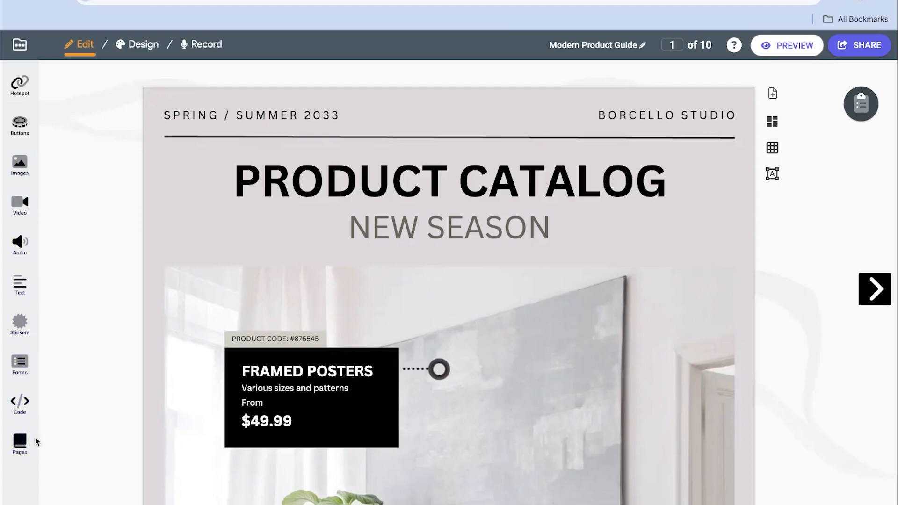
scroll(88, 347, "down", 5)
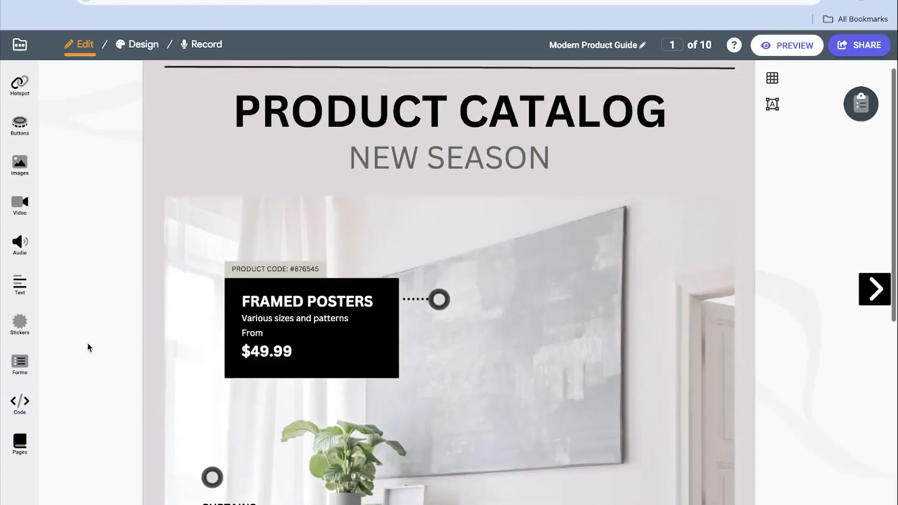
scroll(88, 347, "up", 5)
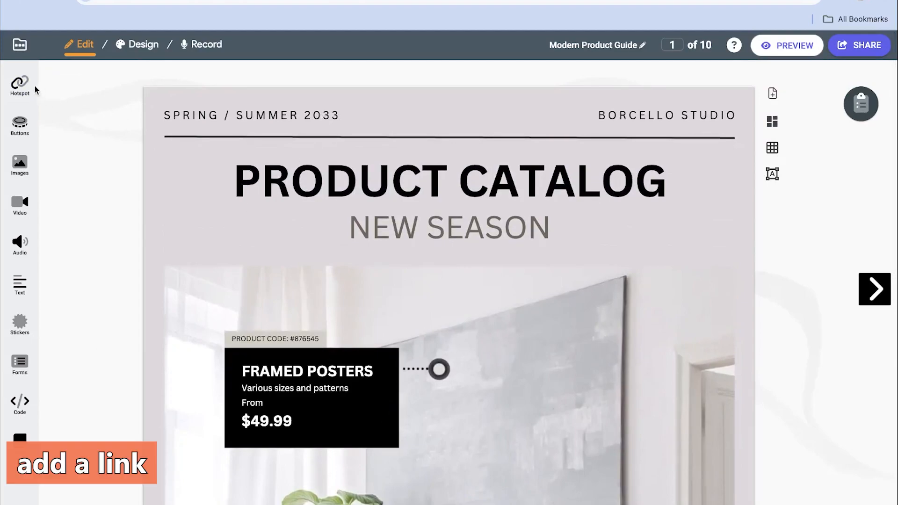
left_click(20, 84)
left_click(116, 119)
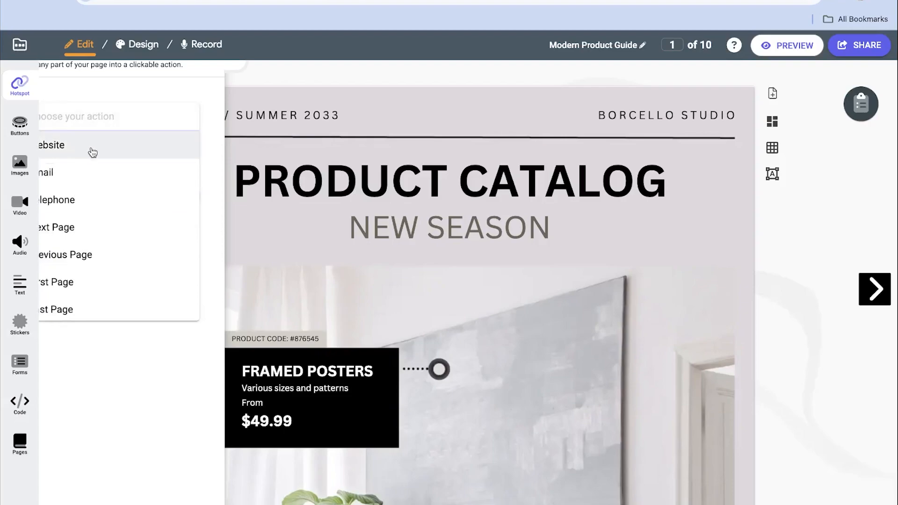
left_click(92, 152)
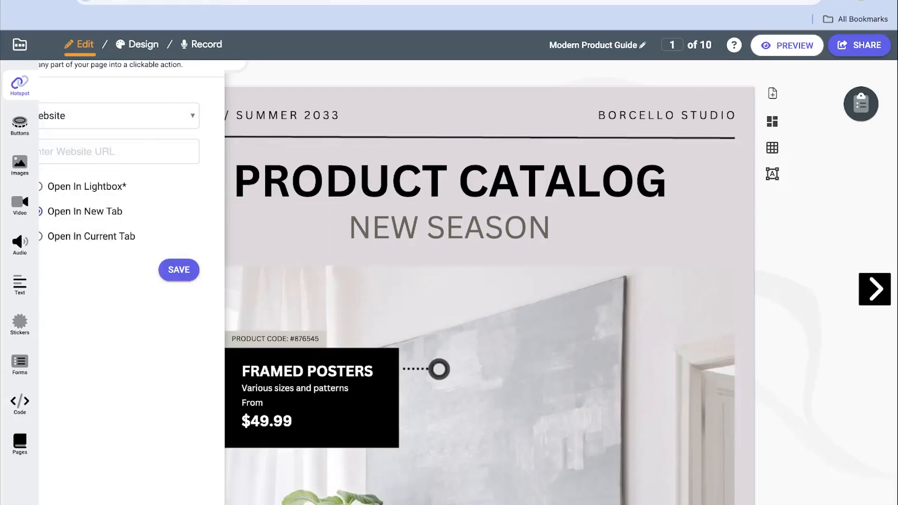
key("ctrl+Tab")
key("ctrl+Tab")
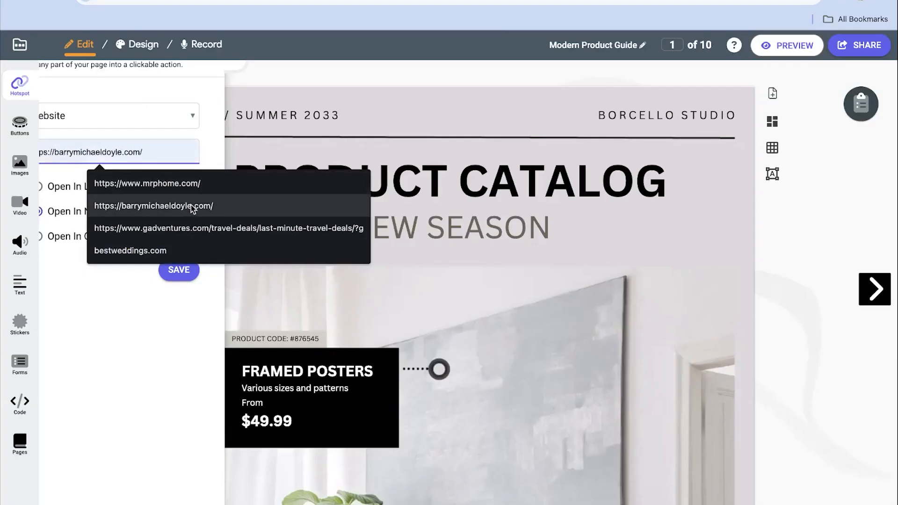
left_click(199, 182)
left_click(183, 265)
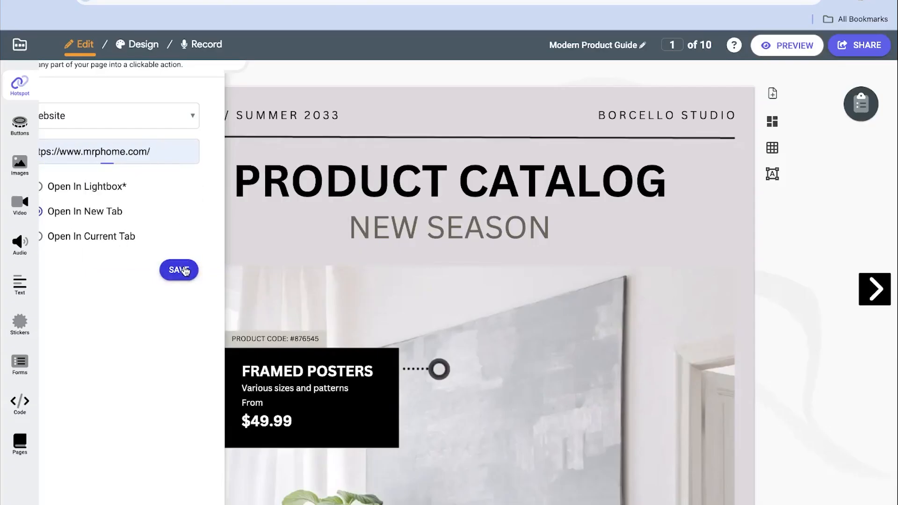
Step: Restyle the hotspot with border colour #000000, rounded corners, shadow 35 and a greater vertical shadow offset, moving it up to the photo's upper edge
scroll(184, 270, "down", 3)
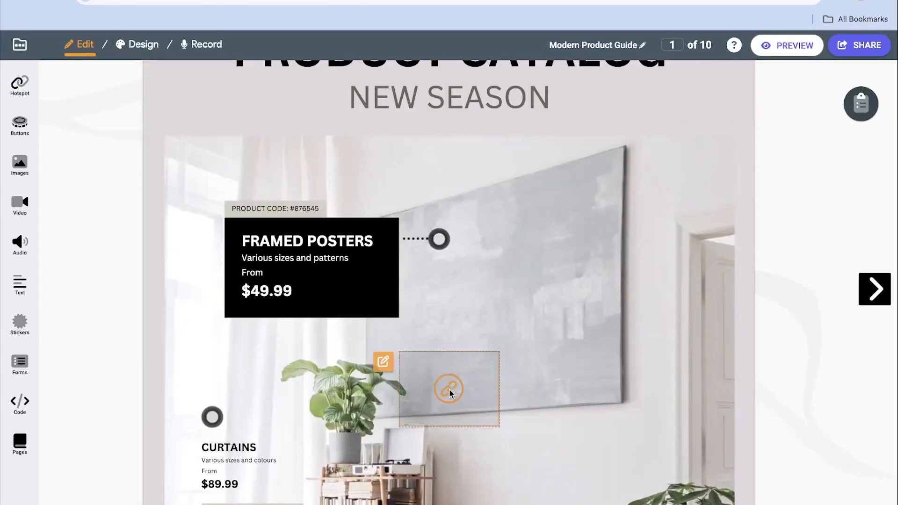
left_click(449, 399)
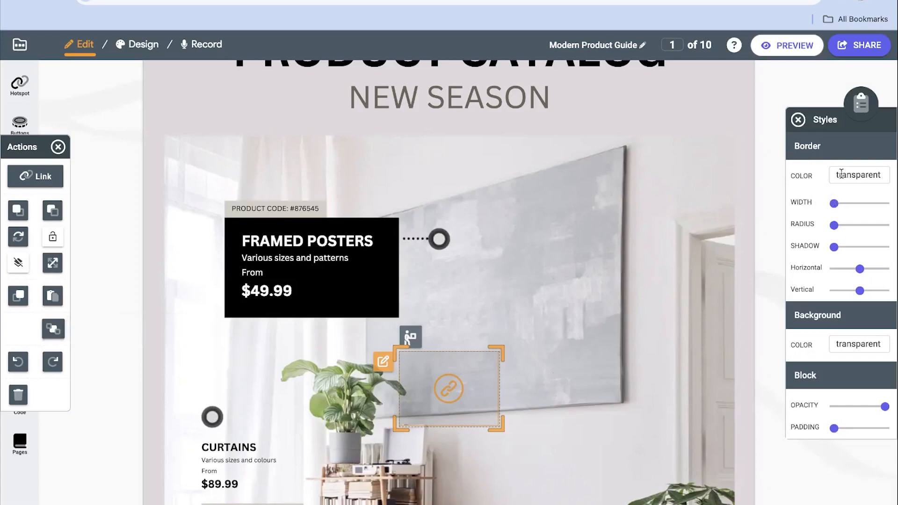
left_click(841, 174)
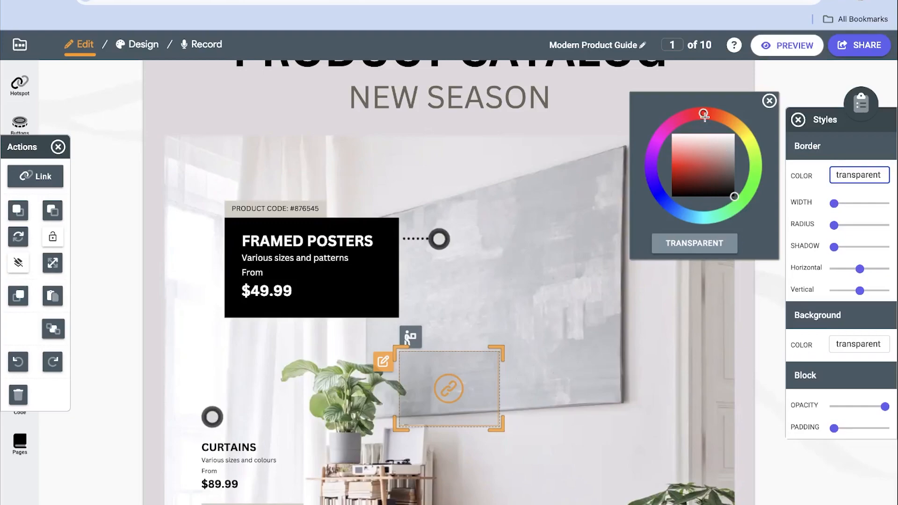
left_click_drag(704, 115, 742, 201)
left_click_drag(473, 377, 496, 226)
left_click_drag(434, 222, 434, 155)
left_click_drag(834, 245, 870, 251)
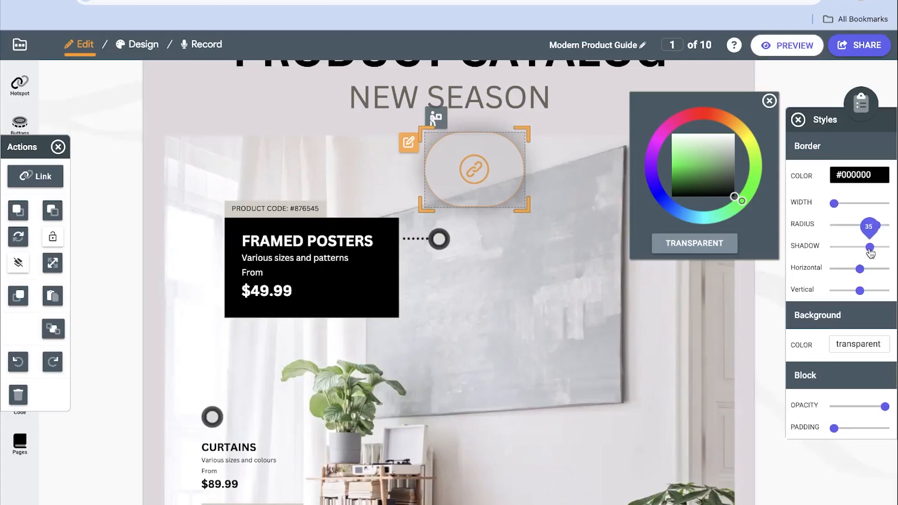
left_click_drag(860, 291, 870, 298)
Step: Fill the hotspot's background with green #34cb54
left_click(851, 343)
left_click(837, 351)
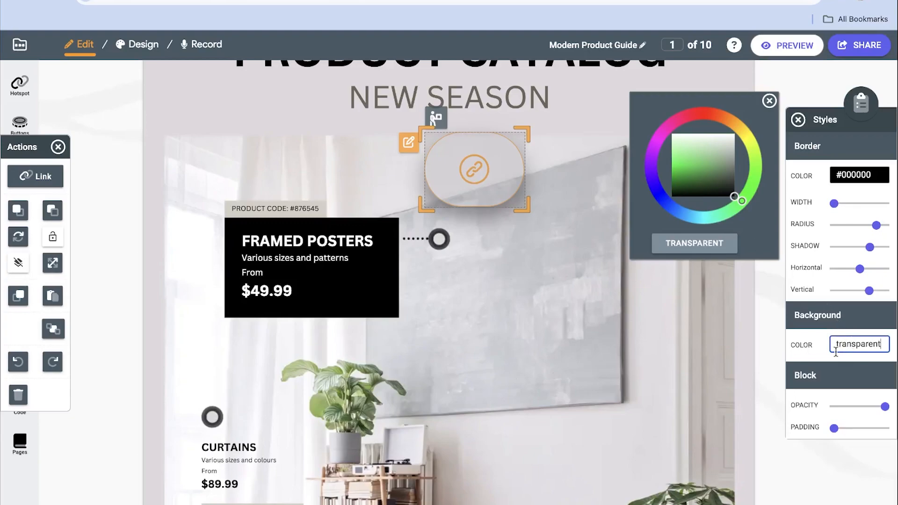
left_click_drag(727, 185, 696, 165)
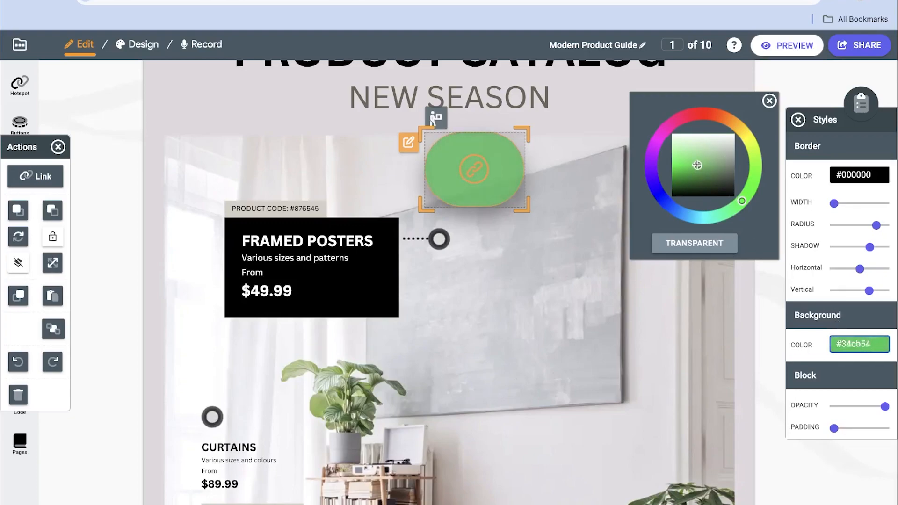
Step: Move and enlarge the hotspot to cover the PRODUCT CATALOG and NEW SEASON titles, and make its background transparent
scroll(527, 198, "up", 3)
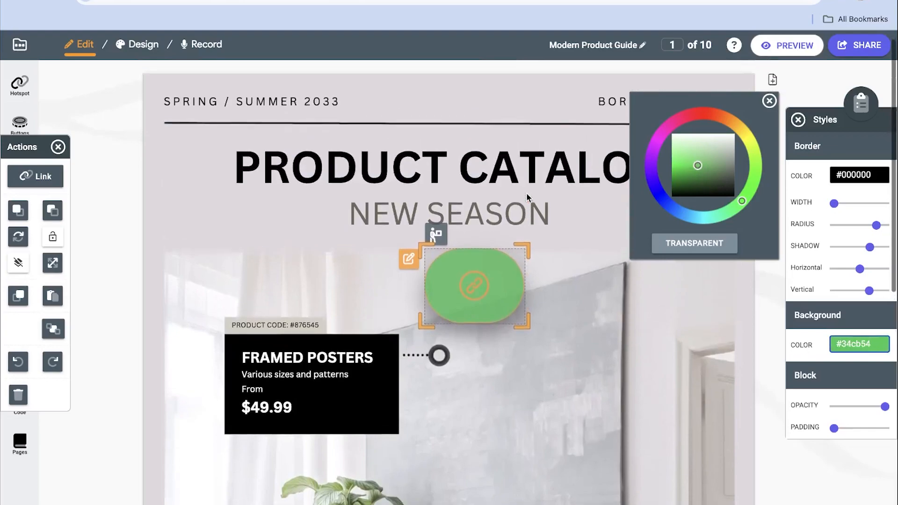
left_click_drag(469, 303, 263, 198)
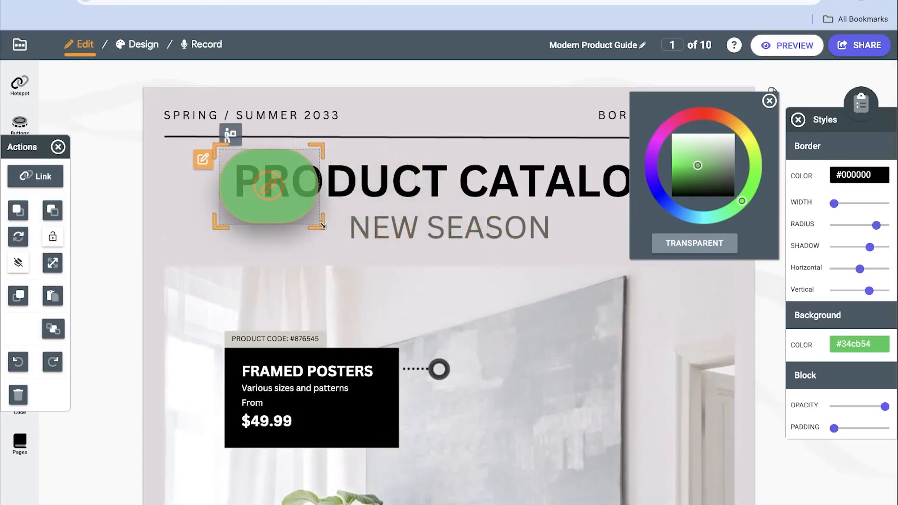
left_click_drag(322, 227, 652, 247)
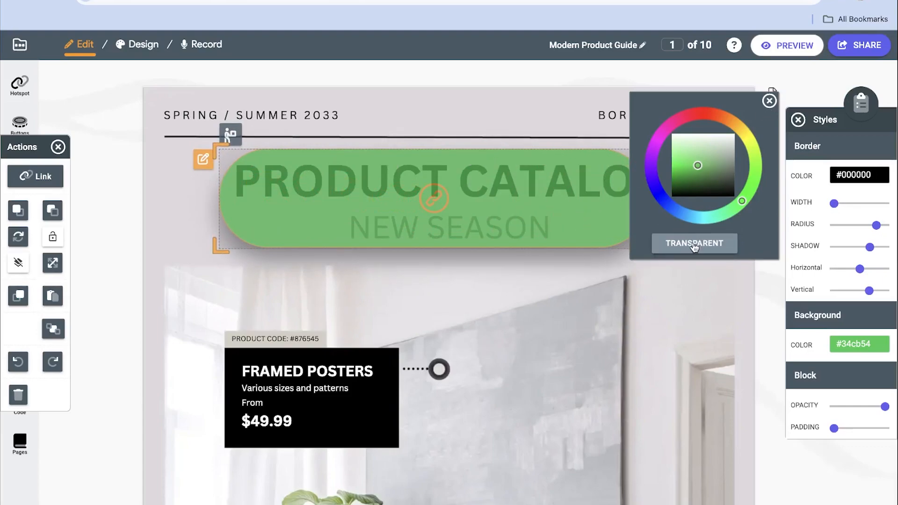
left_click(694, 243)
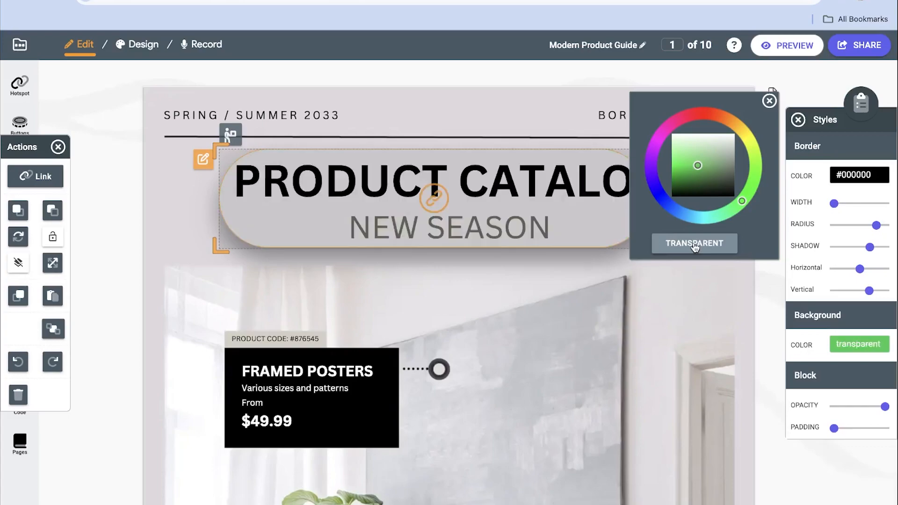
Step: Make the title hotspot's border transparent and remove its corner radius, shadow and vertical shadow offset
left_click(845, 174)
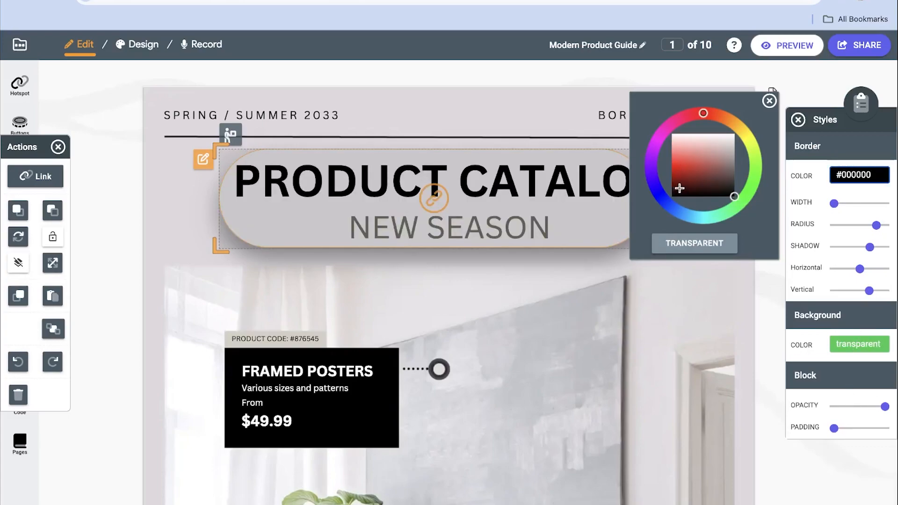
left_click(700, 248)
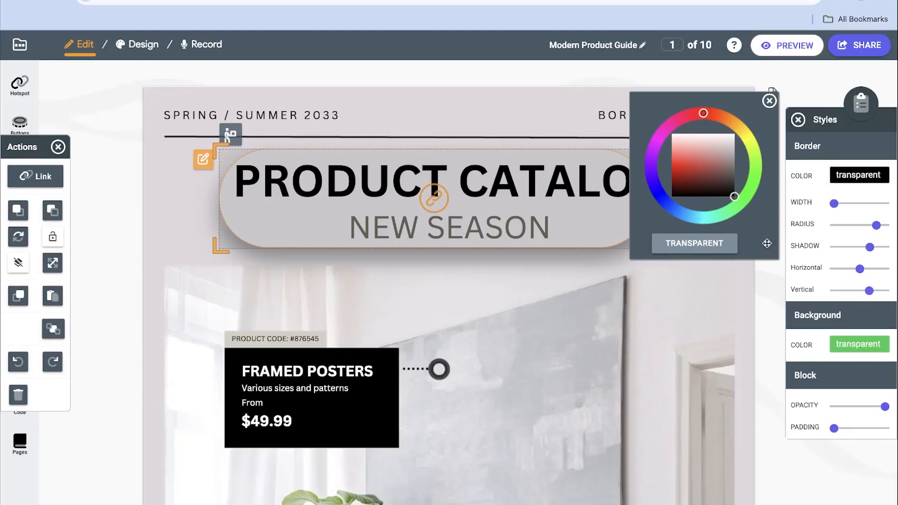
left_click_drag(875, 225, 860, 226)
left_click_drag(851, 227, 811, 232)
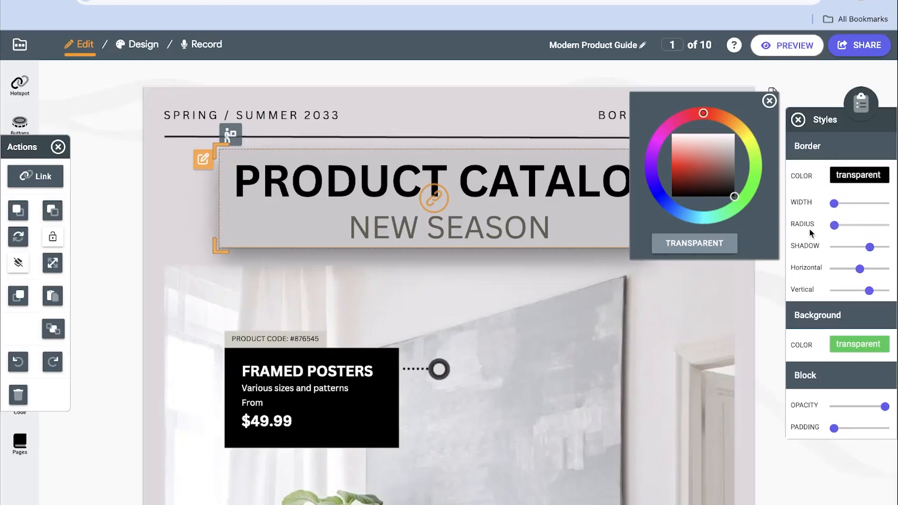
left_click_drag(870, 248, 822, 273)
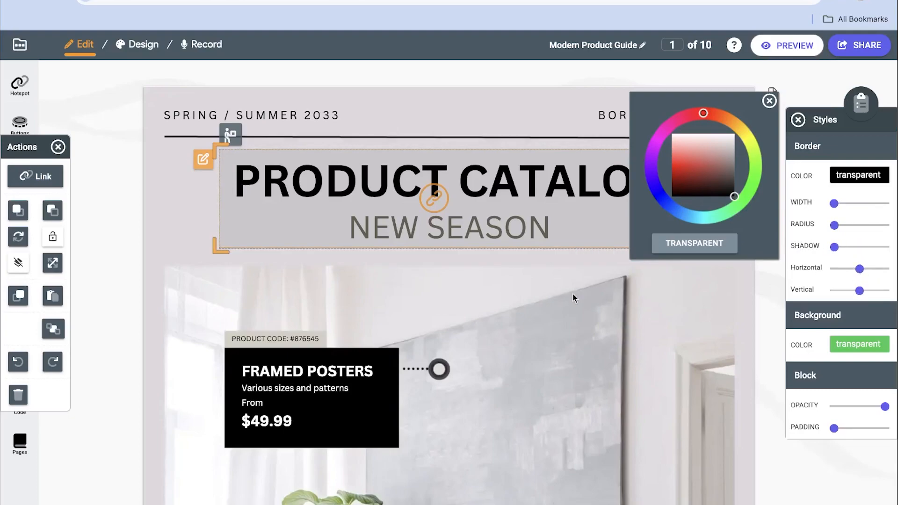
left_click(572, 295)
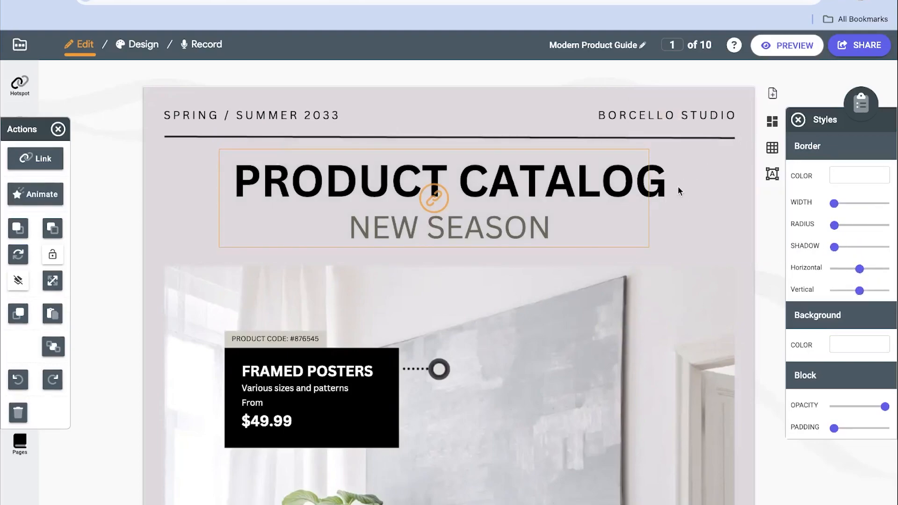
Step: Enlarge the hotspot so it fully frames the PRODUCT CATALOG and NEW SEASON titles with a margin around them
left_click(650, 193)
left_click_drag(650, 144, 683, 139)
left_click_drag(680, 250, 700, 253)
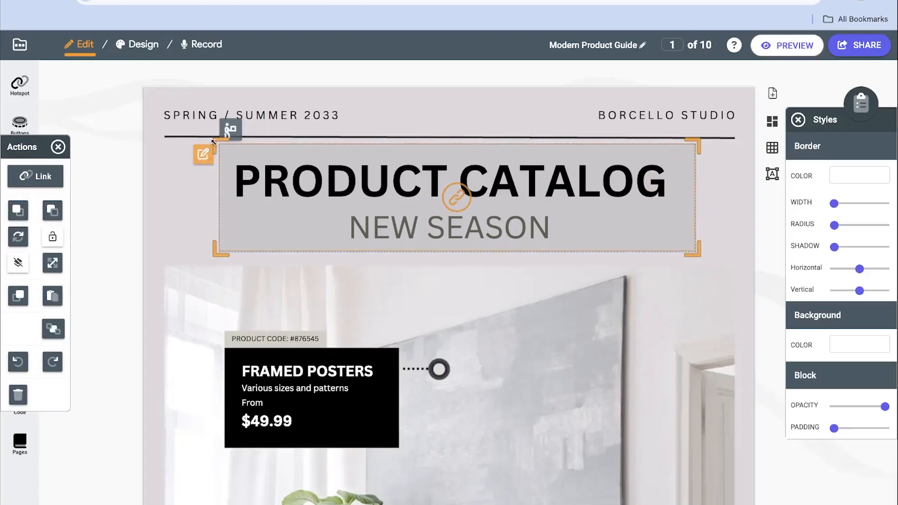
left_click_drag(214, 142, 197, 142)
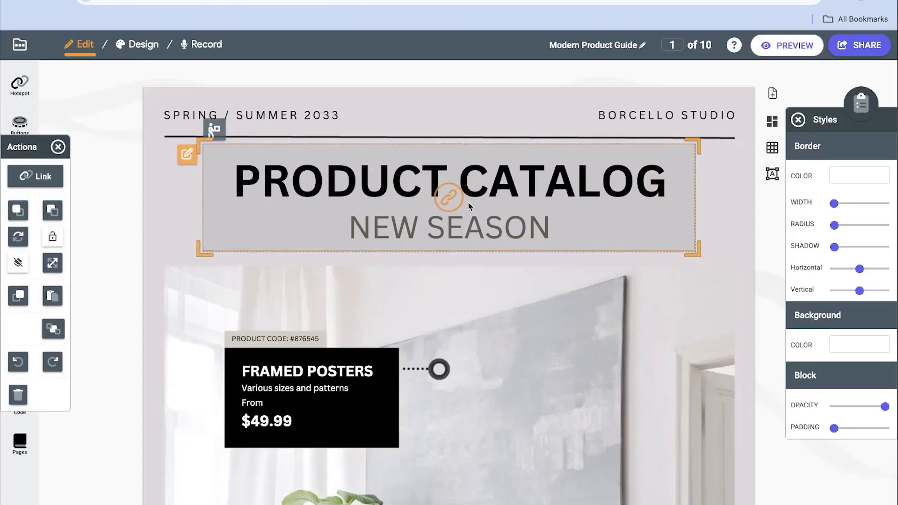
double_click(699, 295)
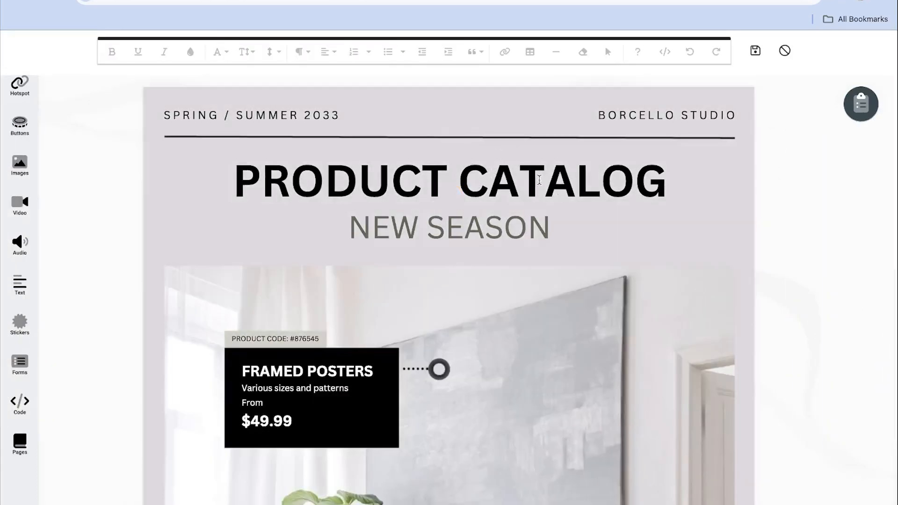
scroll(498, 201, "down", 2)
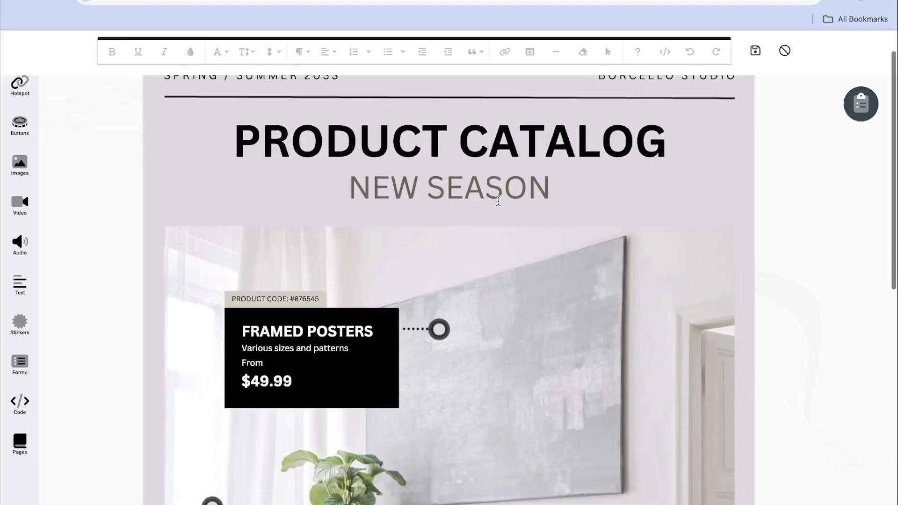
scroll(498, 201, "down", 3)
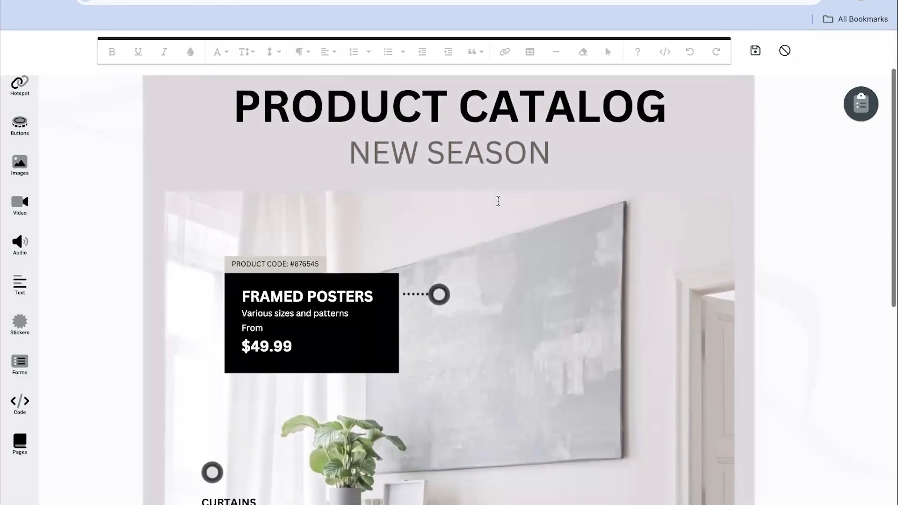
scroll(228, 317, "down", 4)
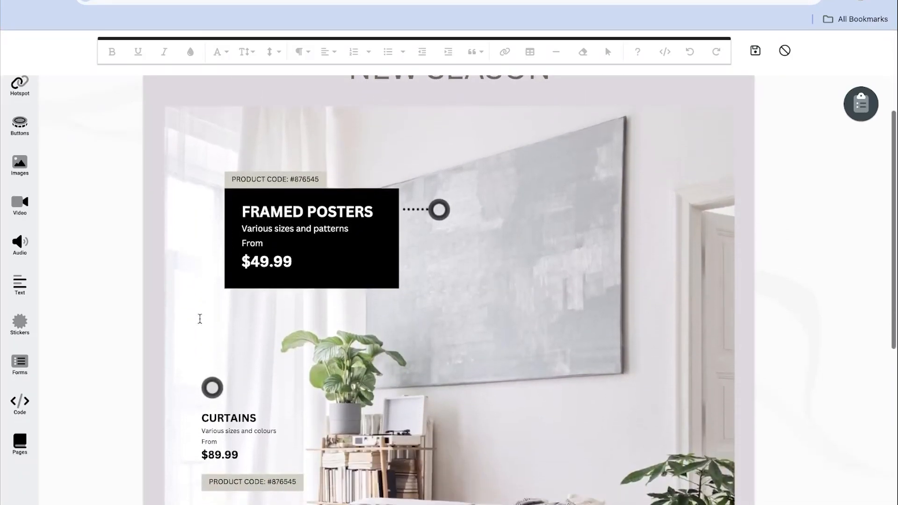
left_click(23, 127)
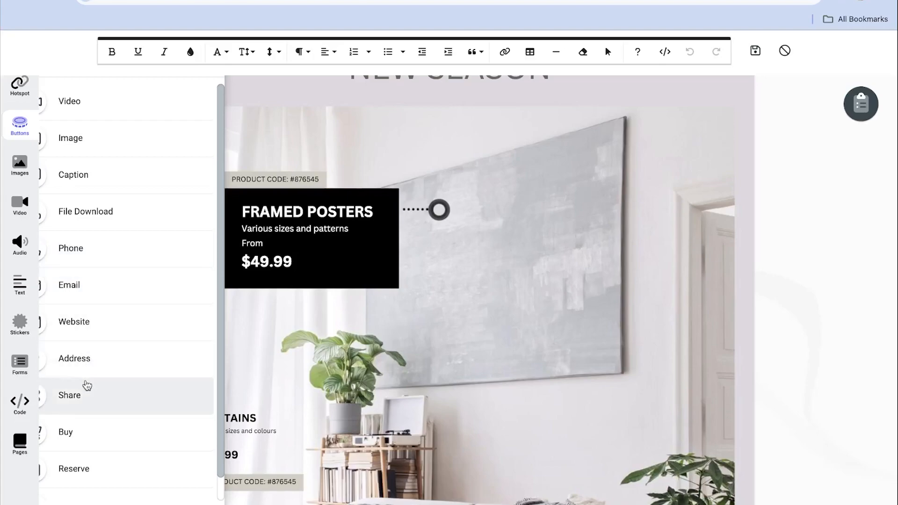
scroll(87, 385, "down", 1)
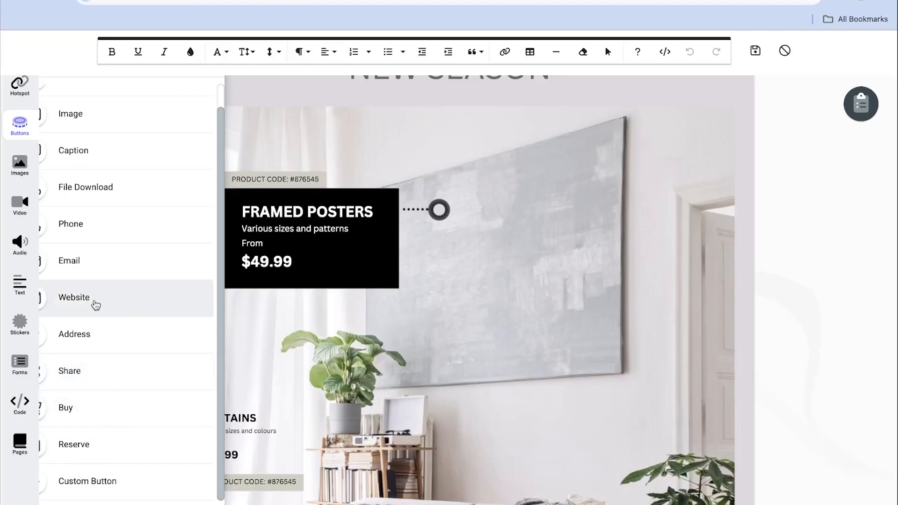
left_click(96, 305)
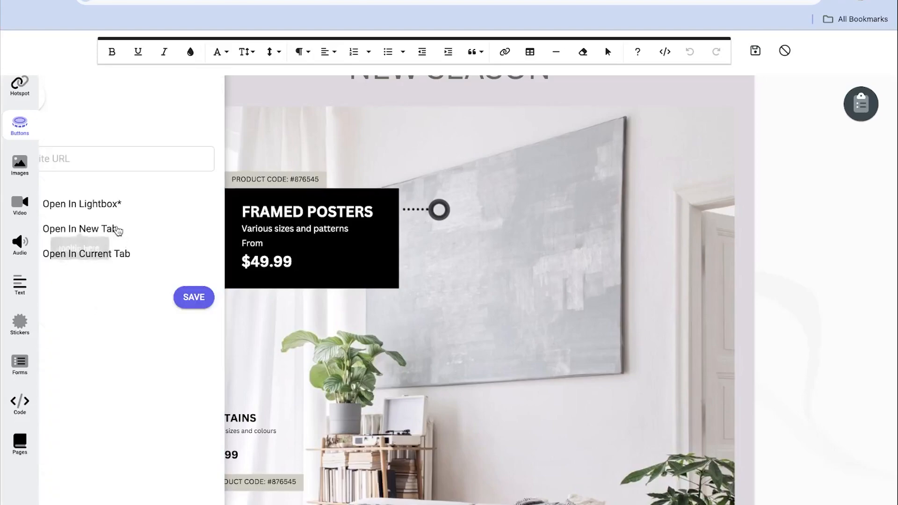
left_click(125, 163)
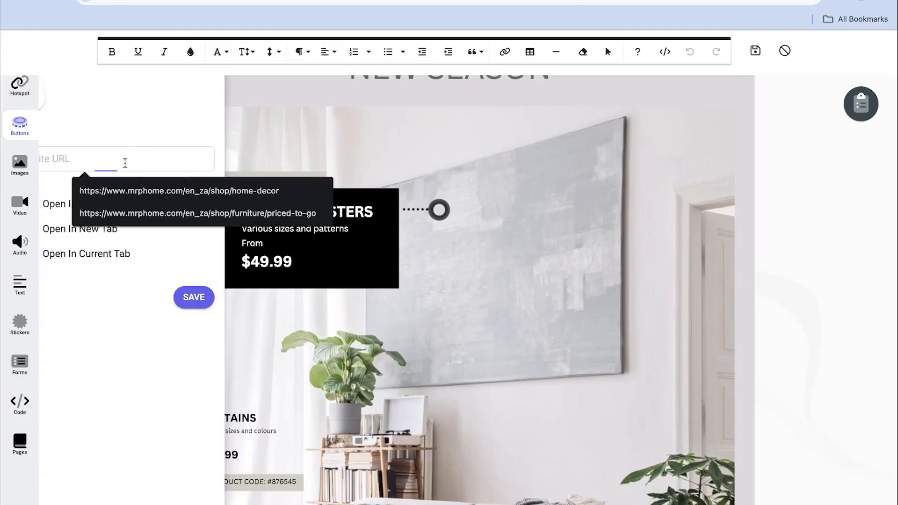
left_click(147, 190)
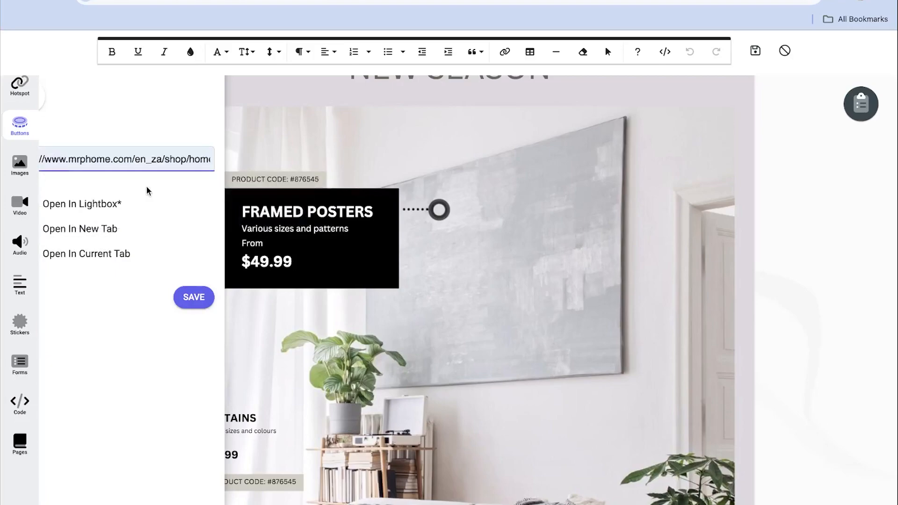
left_click(111, 229)
left_click(193, 298)
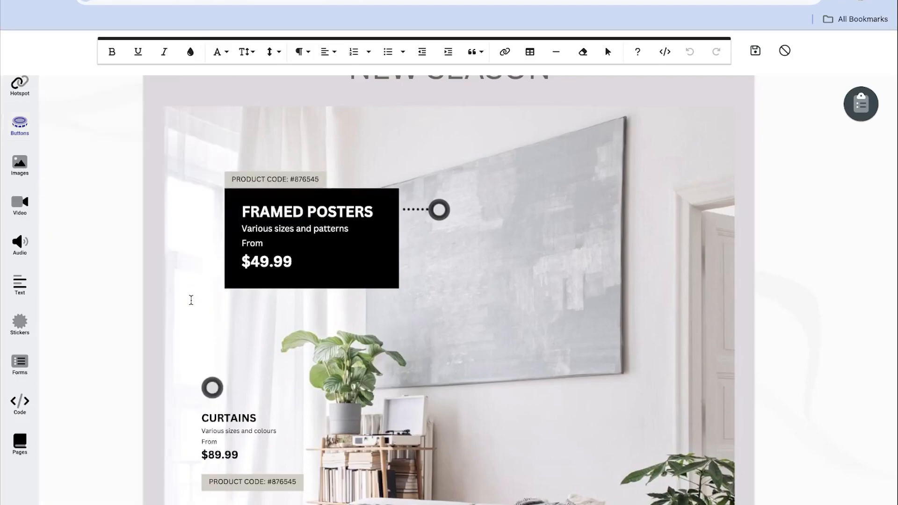
Step: Place website buttons over the circle markers above CURTAINS and beside the FRAMED POSTERS box
scroll(401, 327, "down", 3)
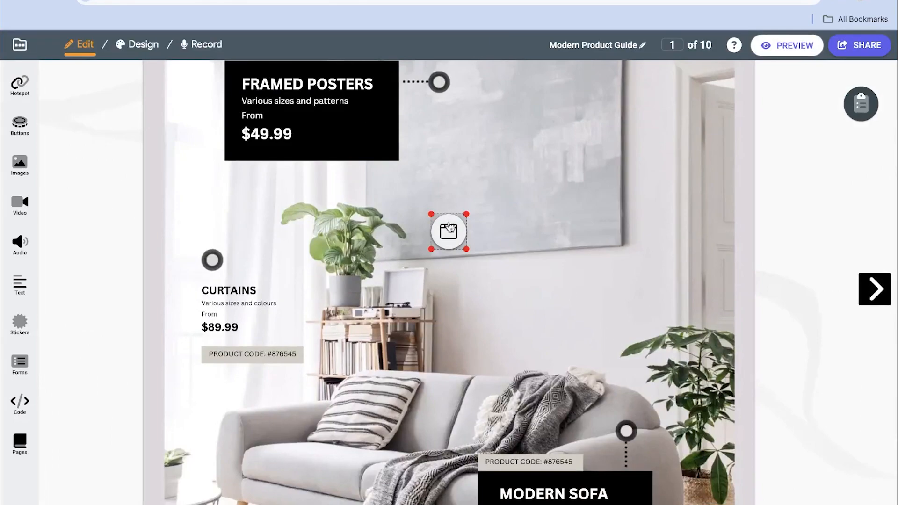
left_click(448, 229)
left_click_drag(448, 229, 217, 267)
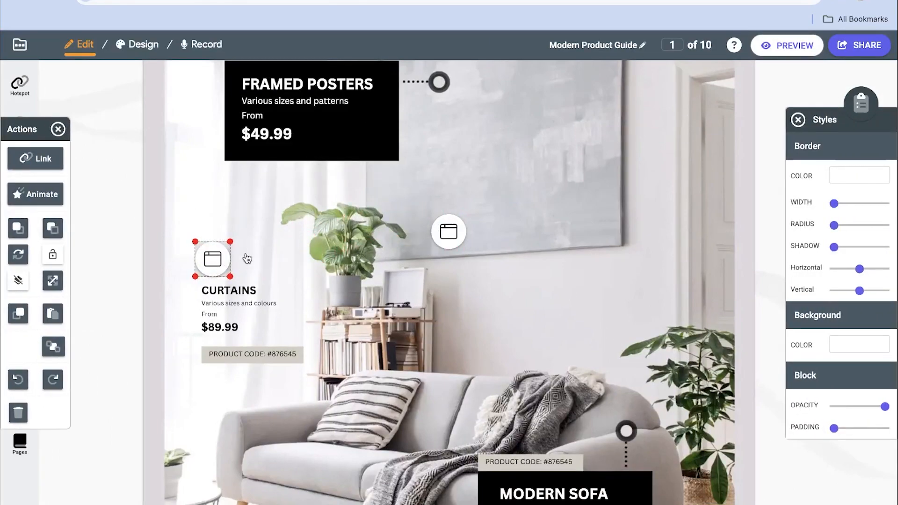
scroll(358, 234, "up", 2)
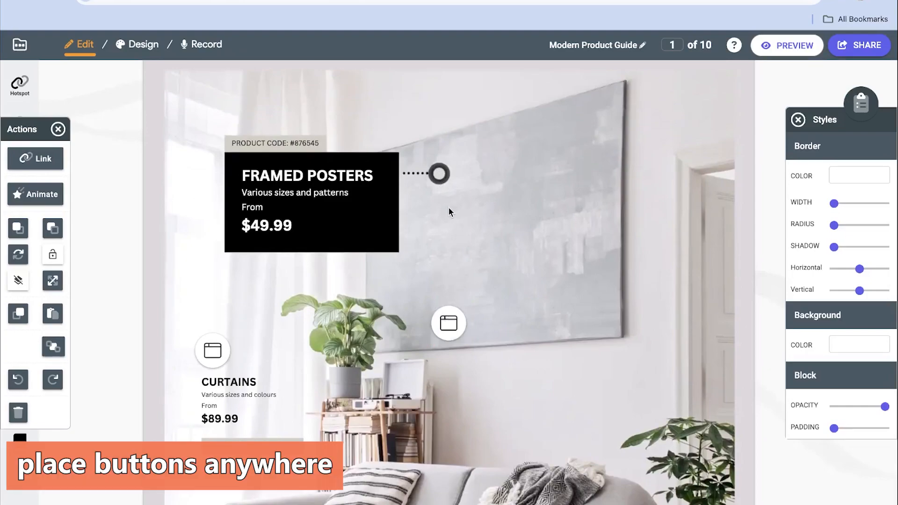
left_click_drag(451, 322, 442, 173)
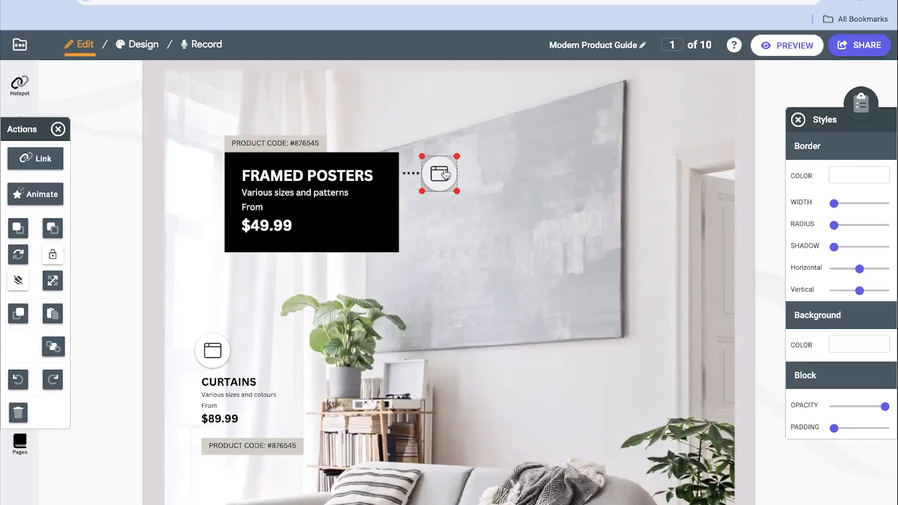
left_click_drag(457, 159, 458, 161)
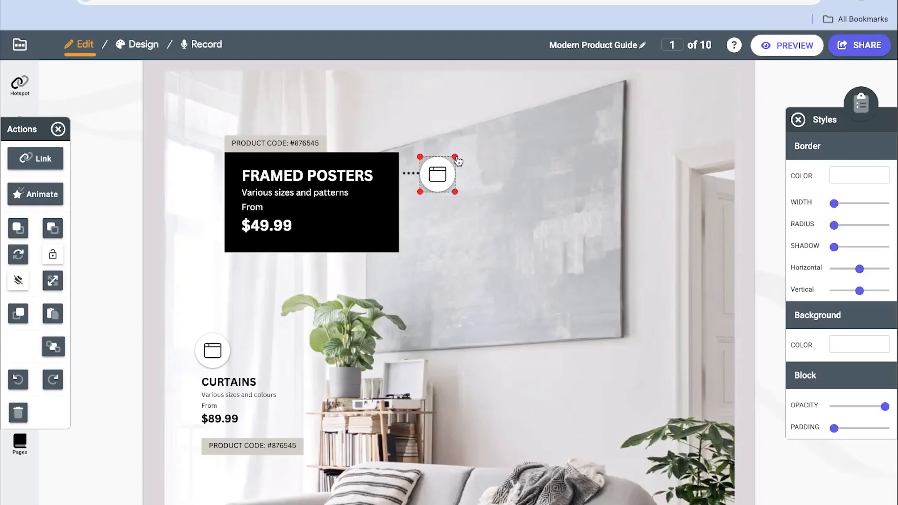
Step: Set the background colour of the website button beside FRAMED POSTERS to transparent
left_click(439, 176)
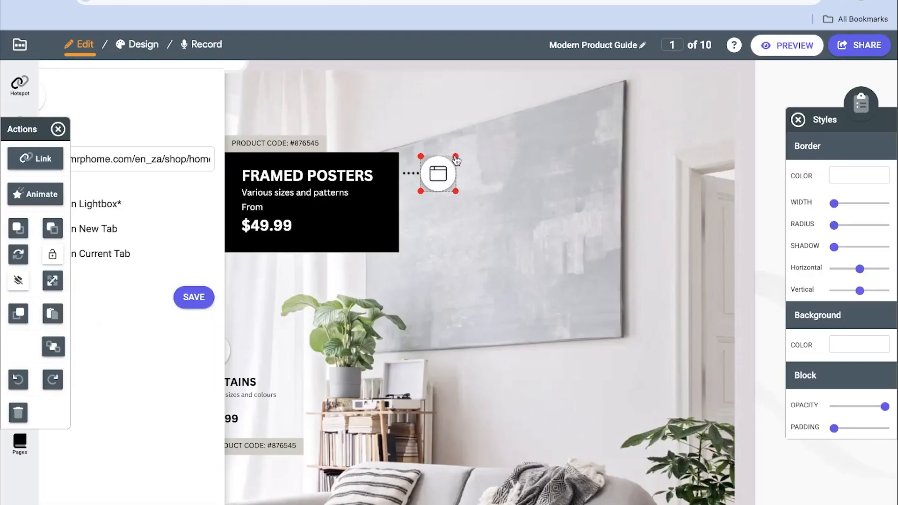
left_click(858, 342)
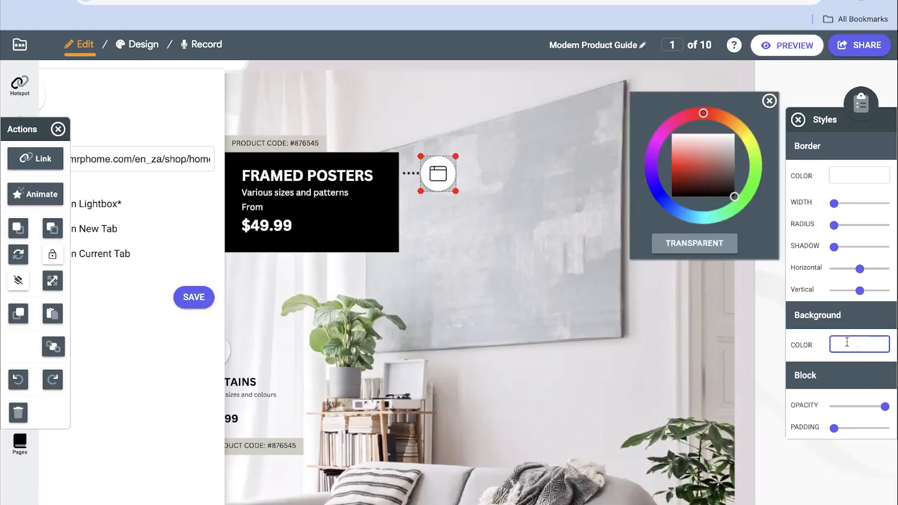
left_click(699, 216)
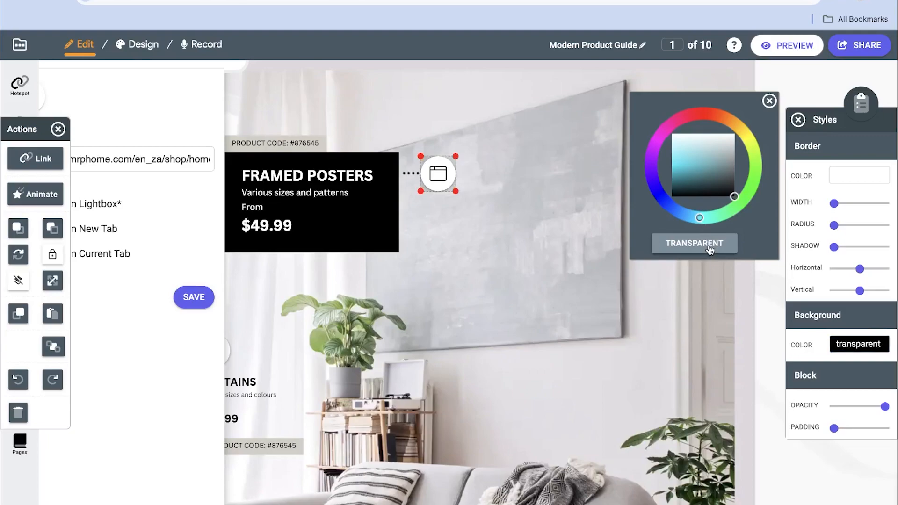
left_click(580, 309)
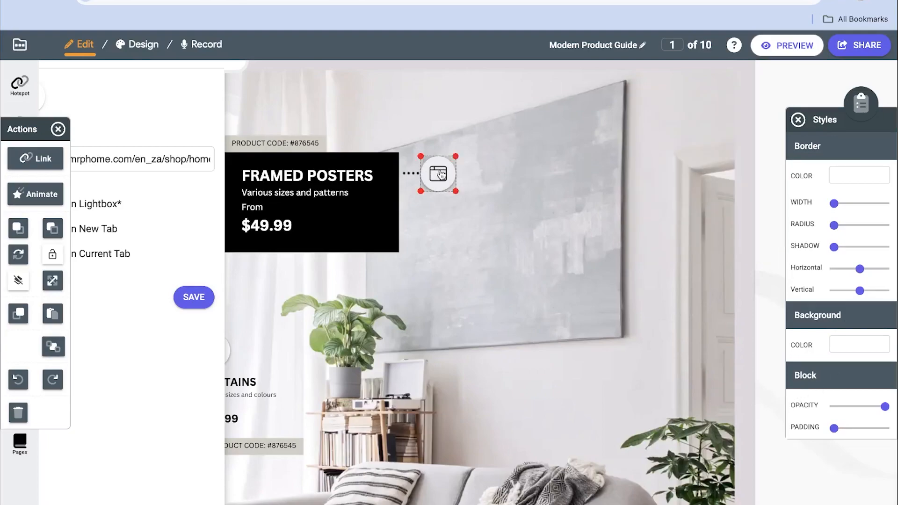
left_click(677, 321)
Step: Preview the booklet and test the link of the website button beside FRAMED POSTERS, closing the preview when done
scroll(677, 322, "up", 4)
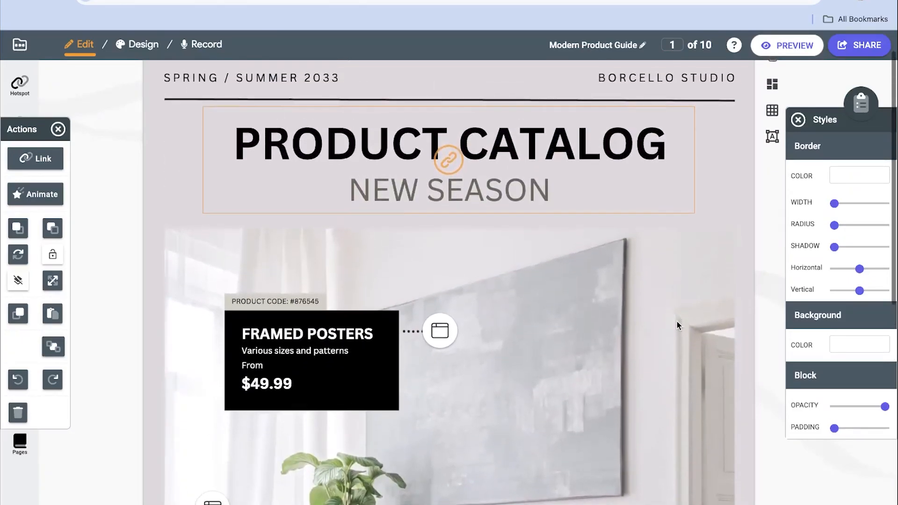
scroll(677, 321, "down", 8)
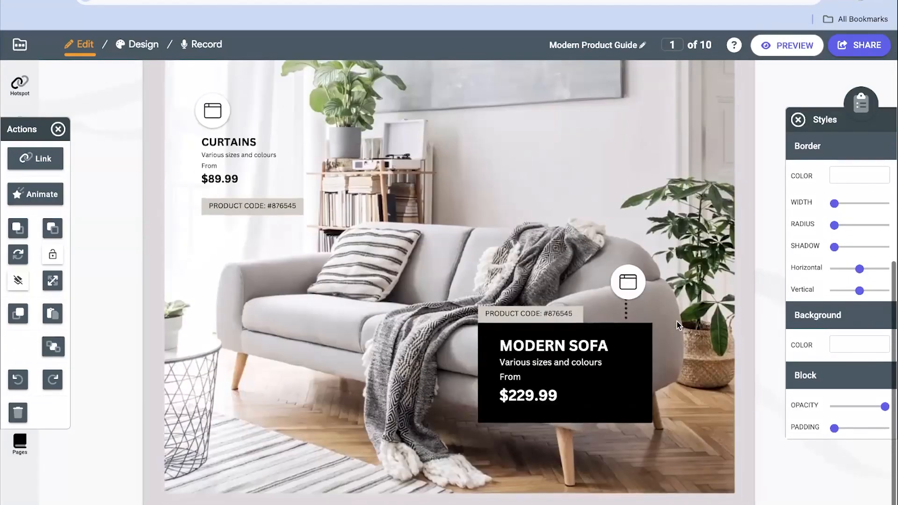
scroll(677, 321, "up", 8)
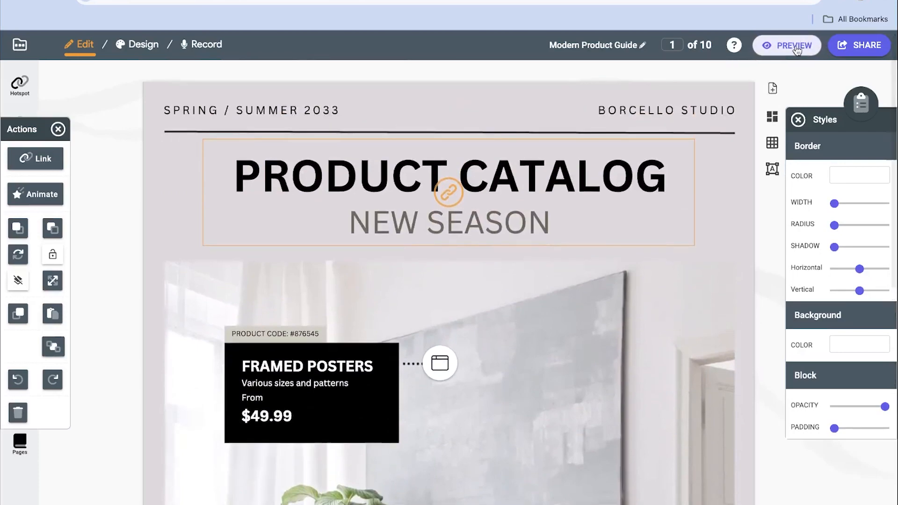
left_click(795, 46)
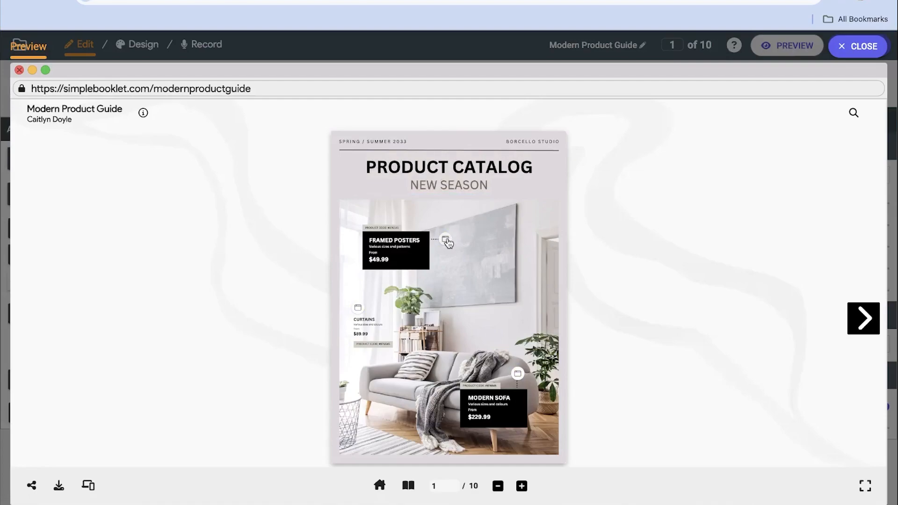
left_click(447, 240)
scroll(430, 187, "down", 5)
scroll(411, 65, "up", 5)
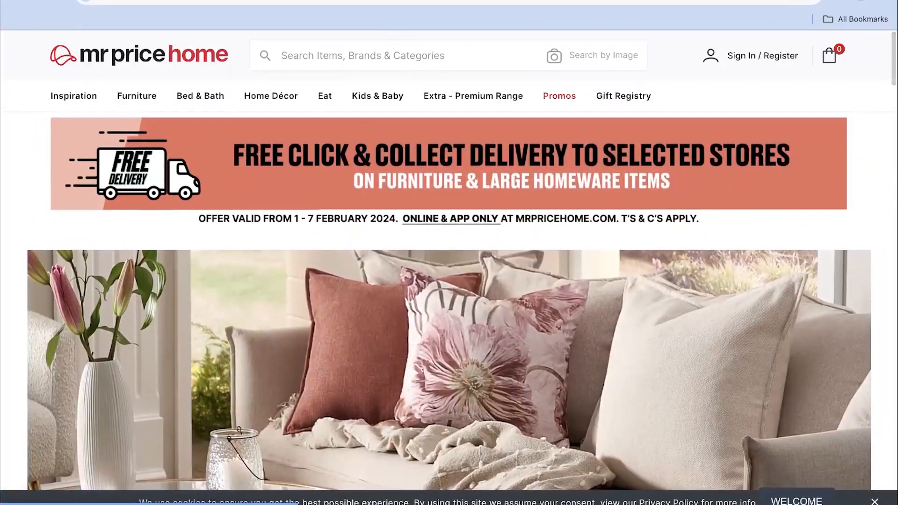
left_click(113, 1)
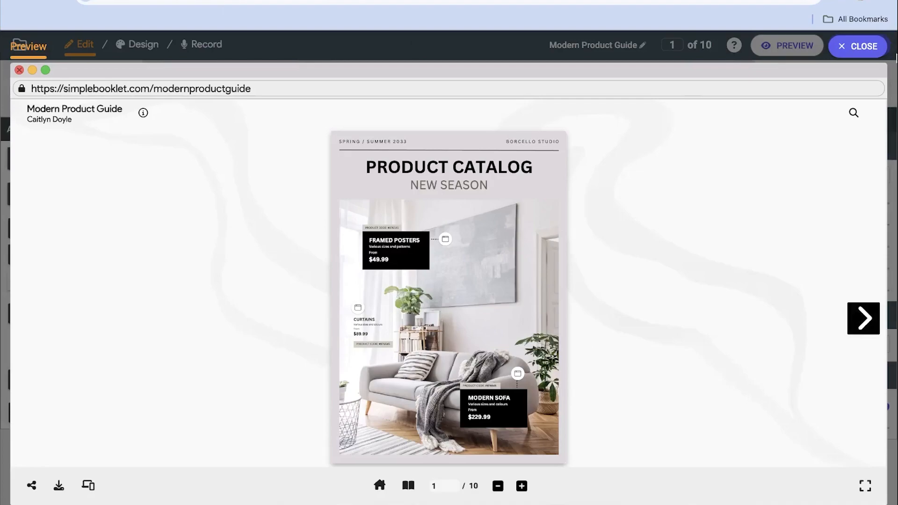
left_click(859, 47)
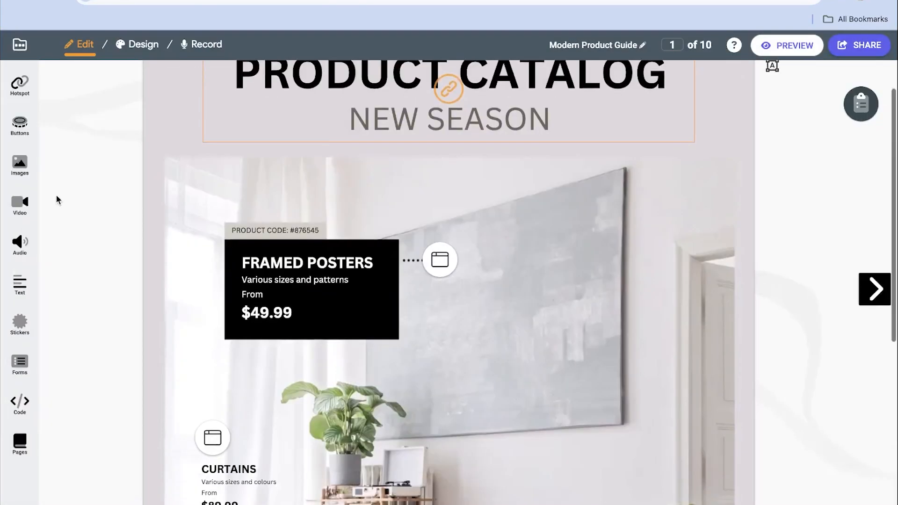
Step: Add the yellow sparkle stars sticker to the cover, enlarge it and move it over the upper corner of the wall painting
scroll(56, 200, "down", 1)
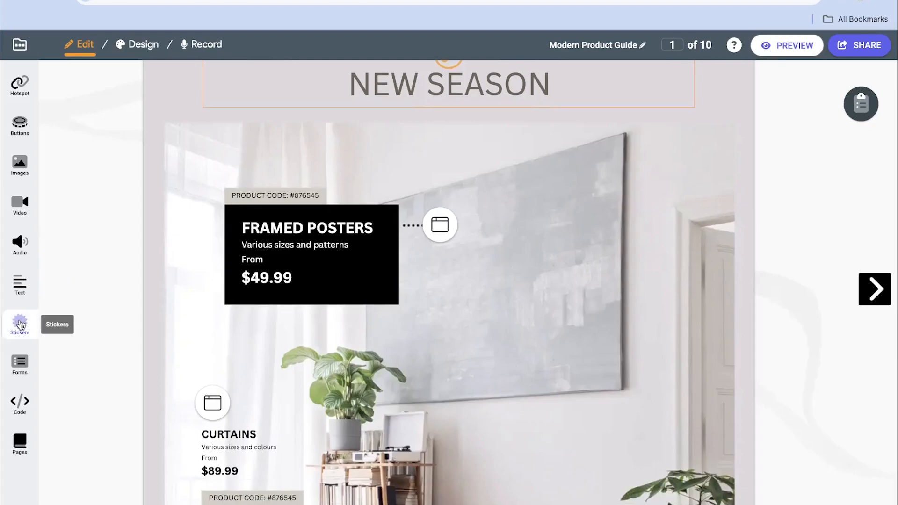
left_click(20, 322)
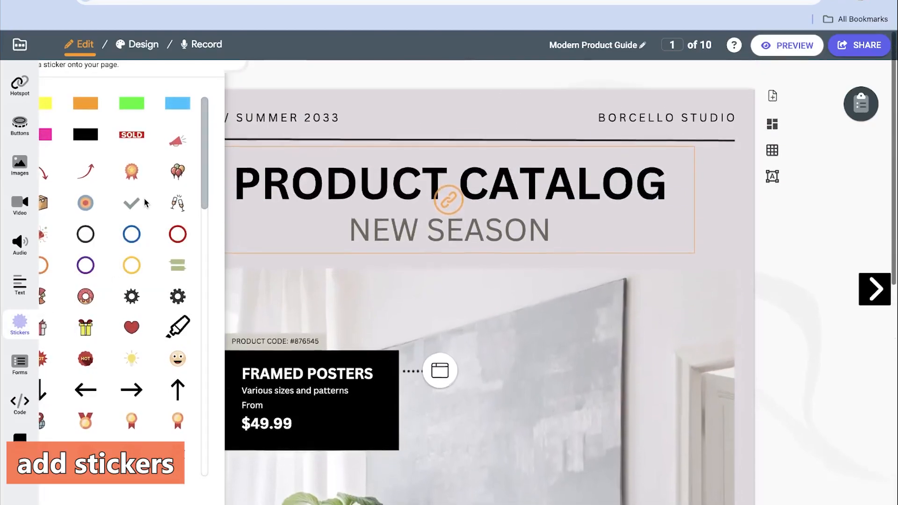
scroll(145, 202, "down", 15)
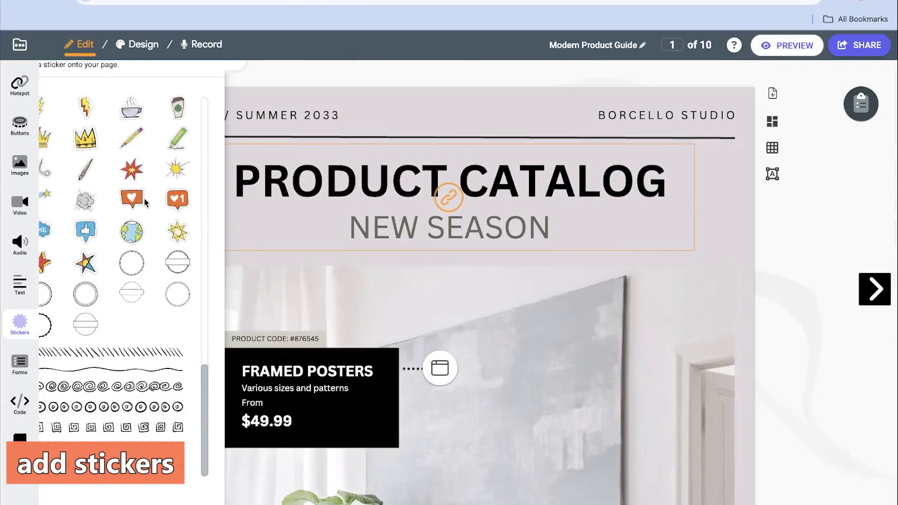
scroll(145, 202, "up", 10)
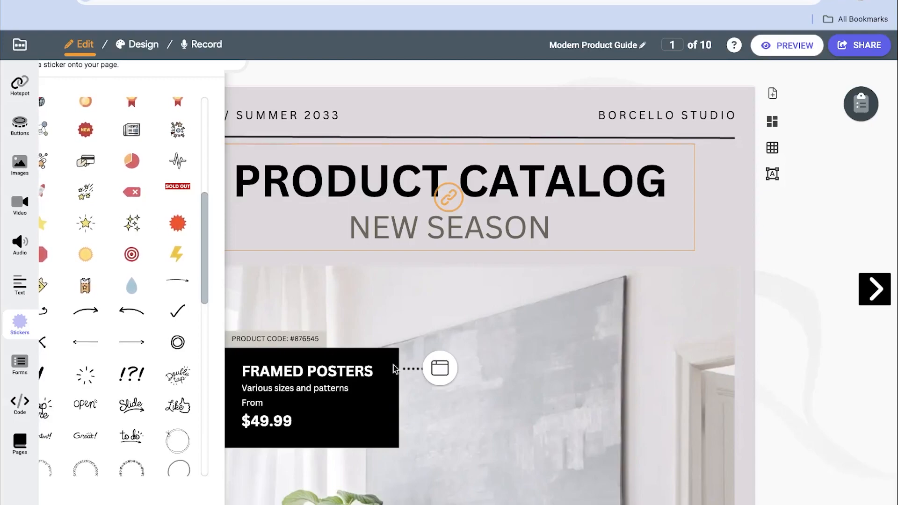
scroll(334, 310, "down", 4)
left_click(502, 281)
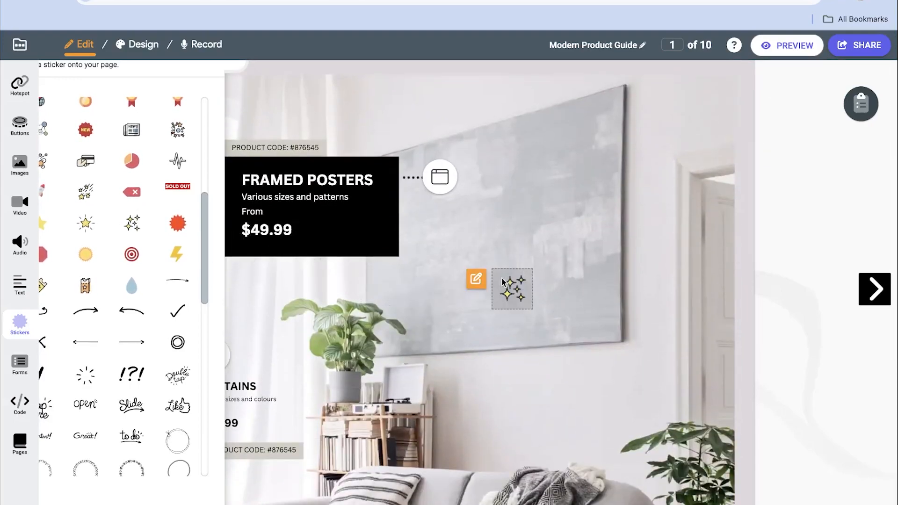
left_click(502, 280)
left_click_drag(534, 268, 631, 148)
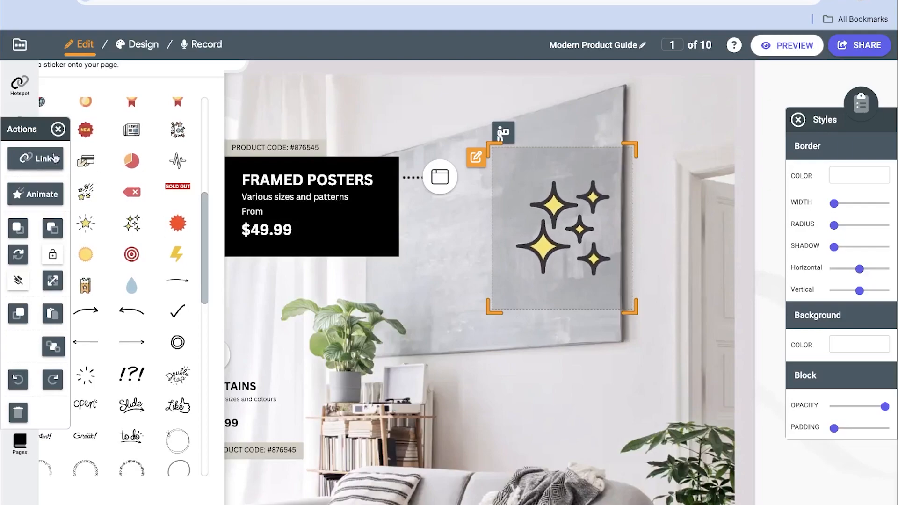
left_click_drag(563, 197, 615, 104)
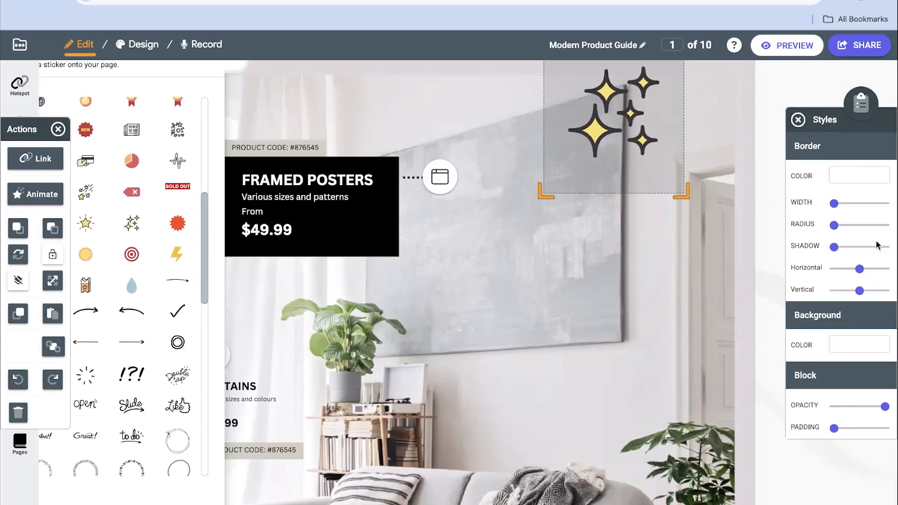
Step: Give the sparkle sticker a shadow, shrink it and reposition it on the wall painting's upper corner
left_click_drag(833, 247, 854, 253)
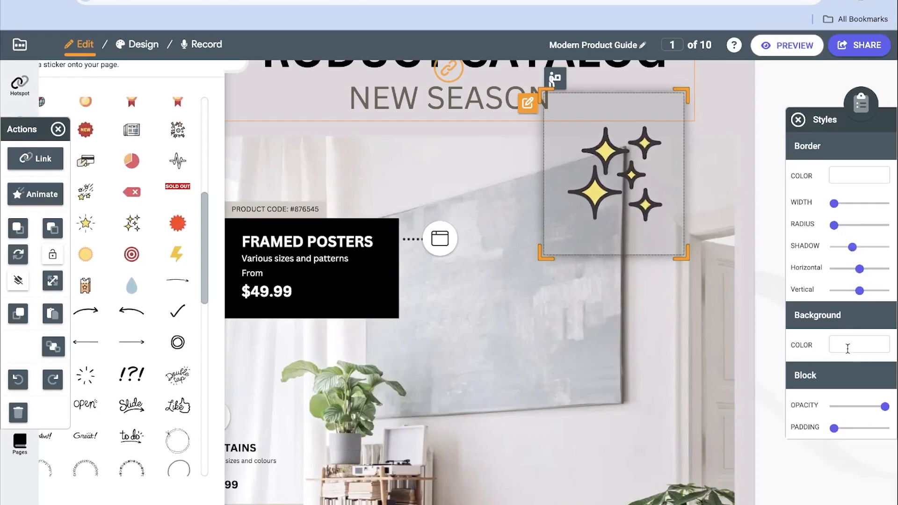
scroll(627, 315, "up", 1)
left_click_drag(689, 119, 651, 161)
left_click_drag(608, 227, 628, 191)
left_click(706, 186)
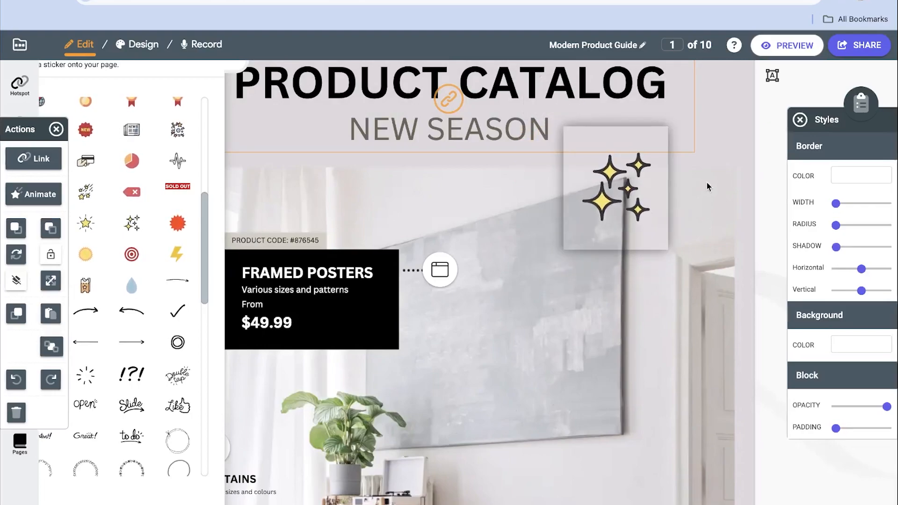
Step: Remove the shadow from the sparkle sticker and close its settings
left_click(655, 194)
left_click(717, 193)
left_click(664, 198)
left_click_drag(833, 247, 851, 248)
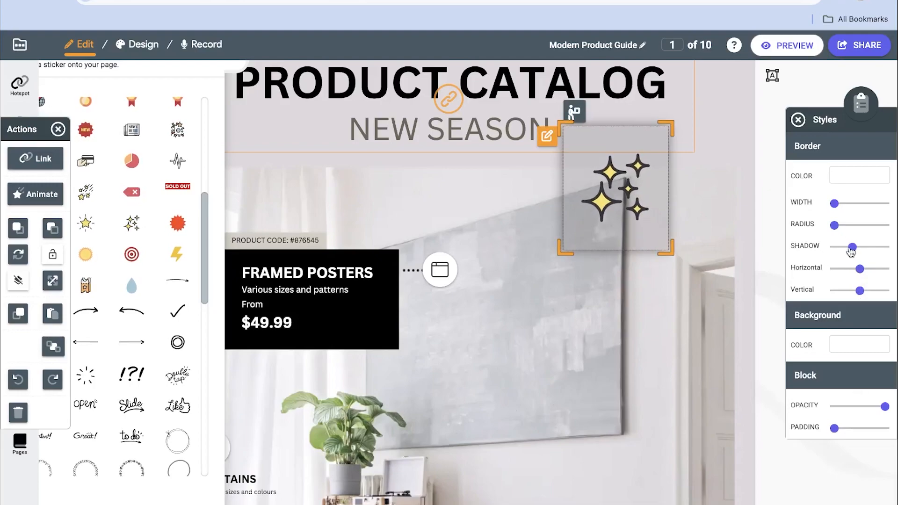
left_click(709, 220)
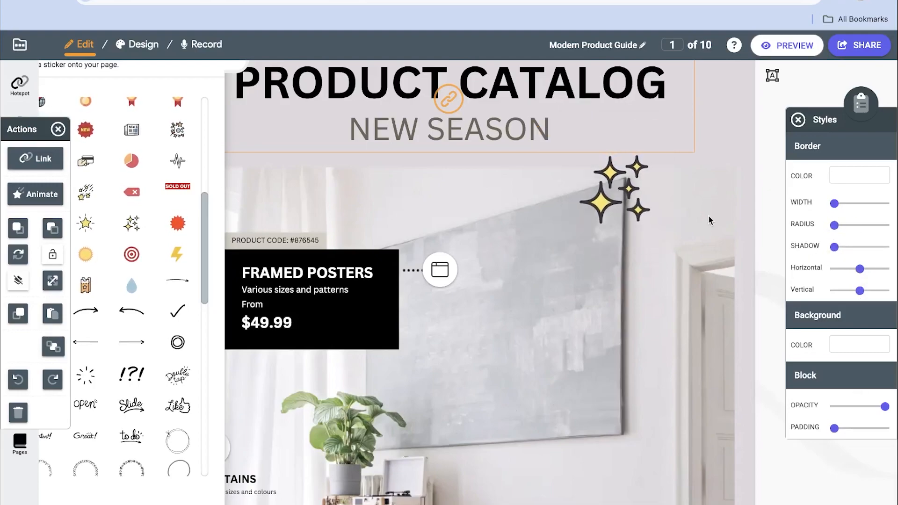
left_click(58, 129)
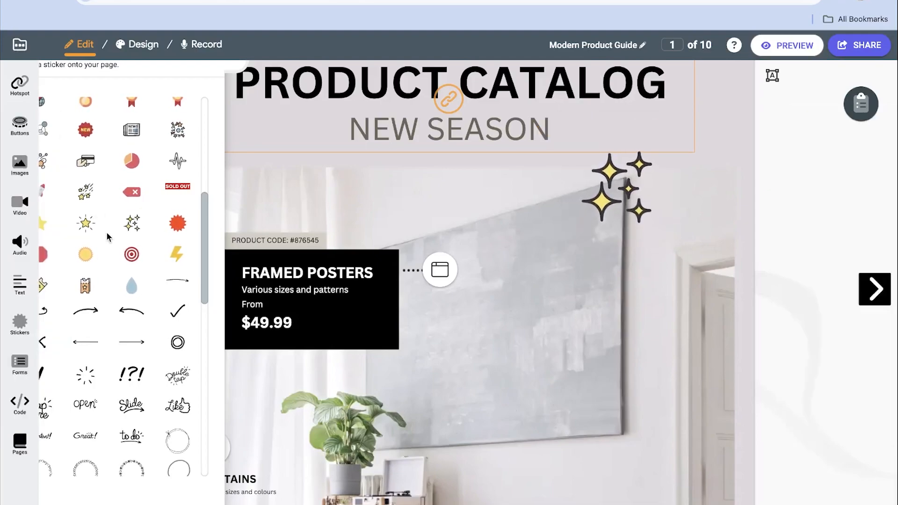
Step: Place the wide rectangular speech bubble sticker on the cover just above the sofa
scroll(96, 300, "down", 1)
scroll(95, 299, "down", 6)
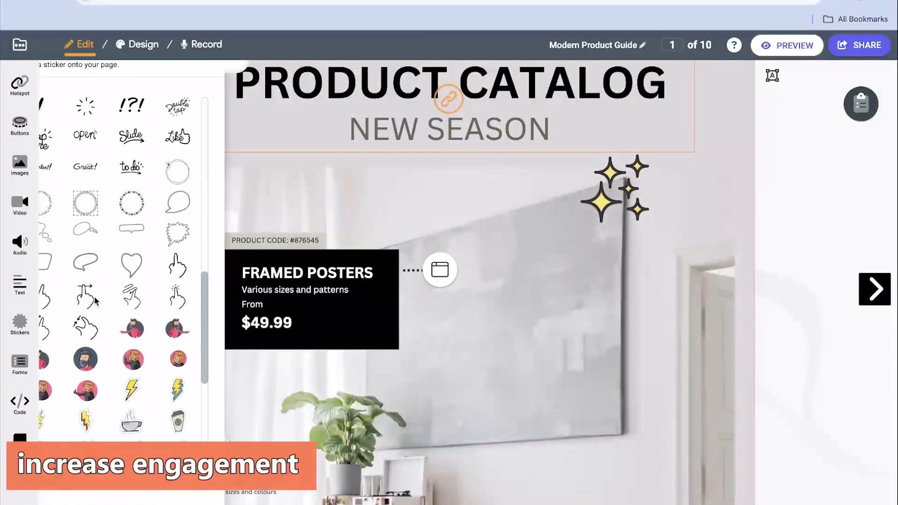
scroll(95, 297, "down", 3)
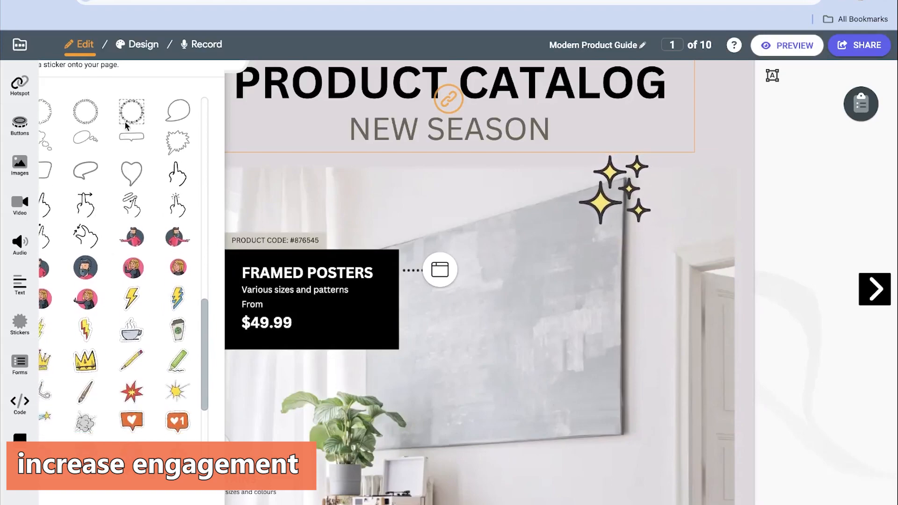
left_click_drag(136, 139, 436, 292)
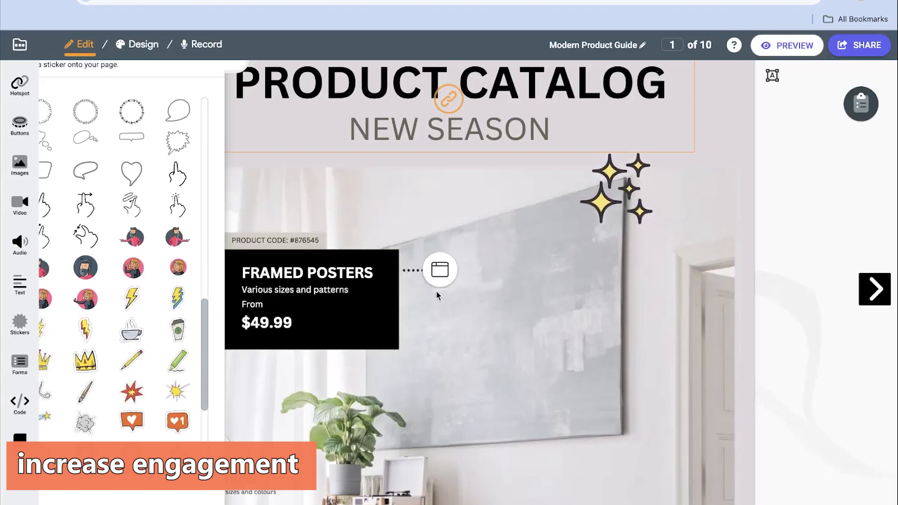
scroll(355, 202, "down", 4)
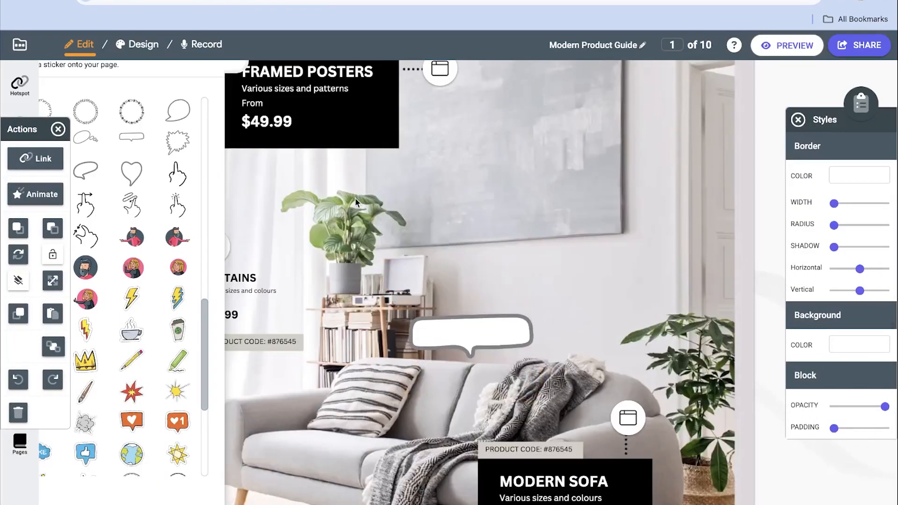
left_click(58, 129)
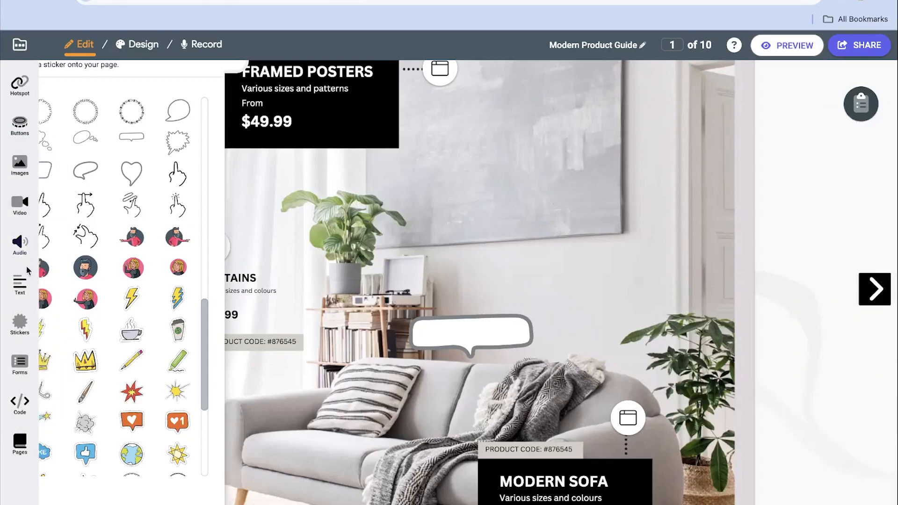
Step: Add a title text block above the speech bubble reading "Check this out!"
left_click(19, 285)
left_click_drag(145, 224, 432, 275)
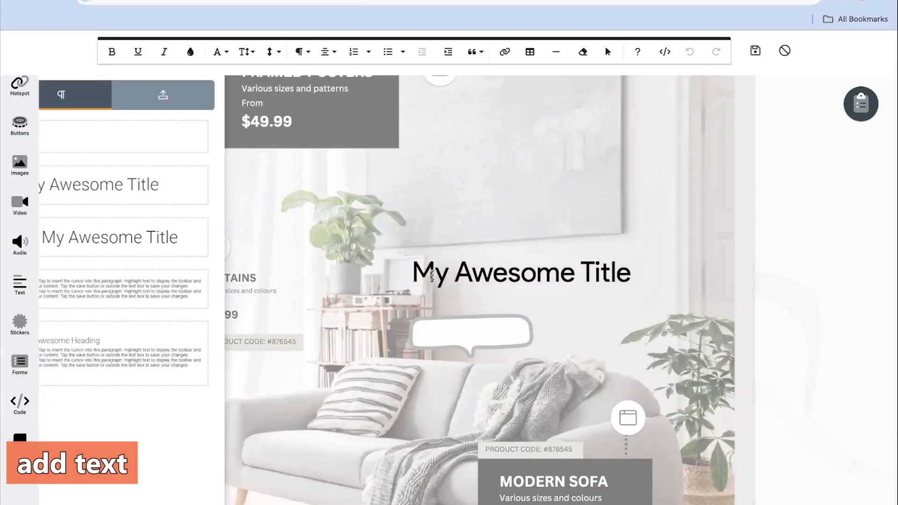
left_click_drag(629, 271, 414, 278)
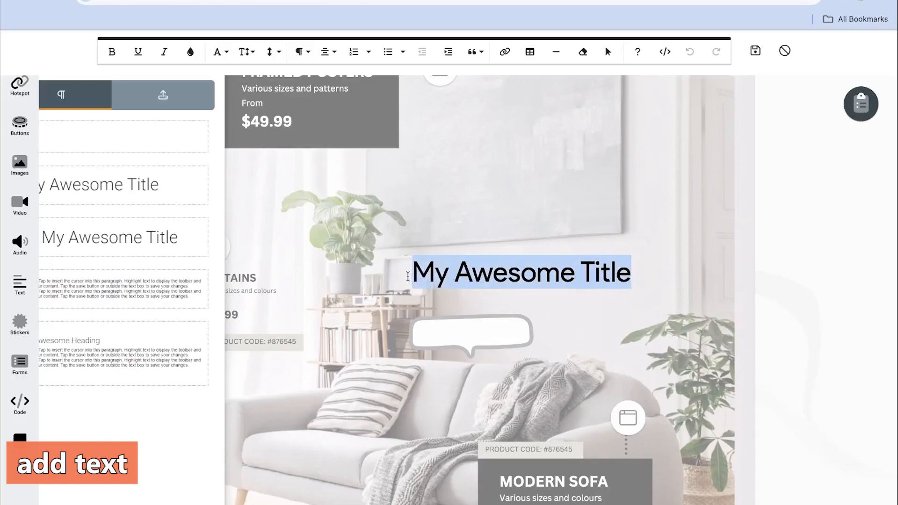
type("Check this out!")
left_click(691, 232)
Step: Shrink the "Check this out!" text block, enlarge the speech bubble to about 381 × 275 and align the two so the bubble frames the text
left_click_drag(714, 231, 546, 271)
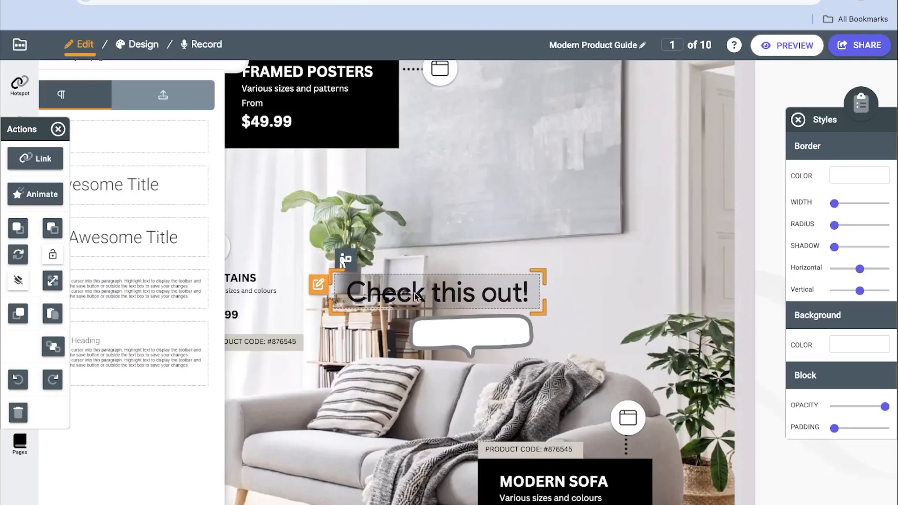
left_click_drag(415, 298, 436, 319)
left_click_drag(633, 243, 649, 222)
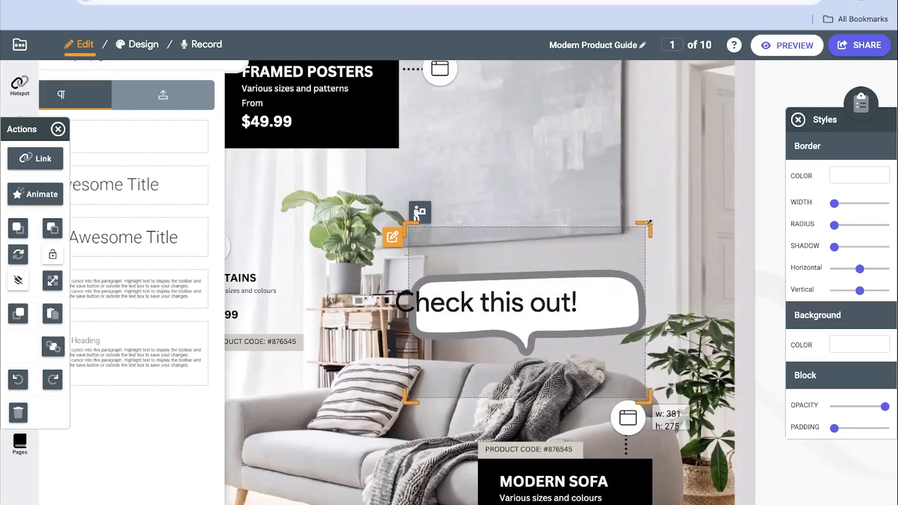
left_click_drag(613, 302, 577, 300)
left_click(793, 122)
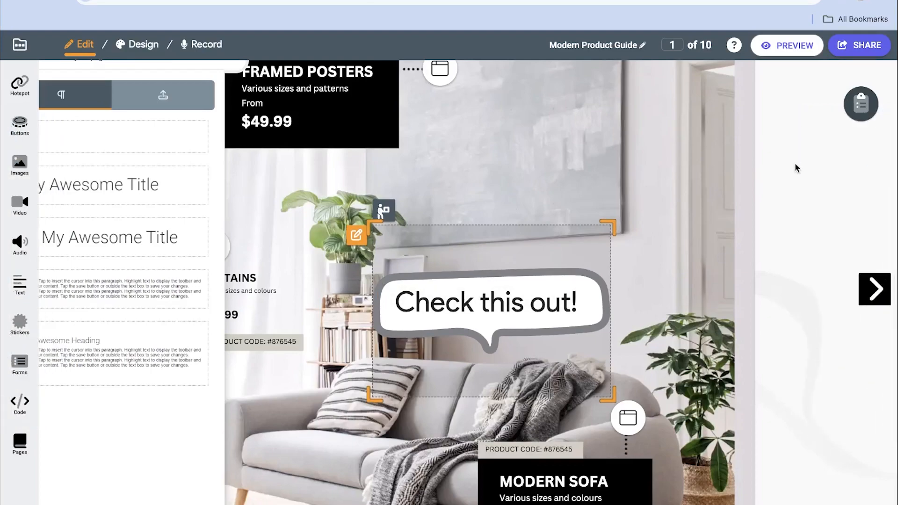
left_click(794, 170)
scroll(683, 280, "down", 1)
scroll(682, 279, "up", 2)
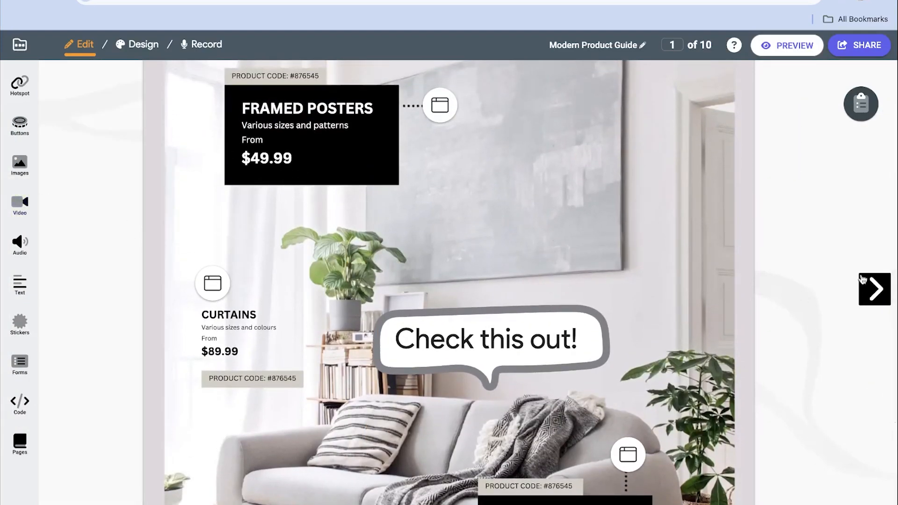
Step: Add a free stock photo of pink flowers in a dark vase to page 2, scaled down over the wooden jug picture
left_click(884, 292)
scroll(567, 351, "up", 3)
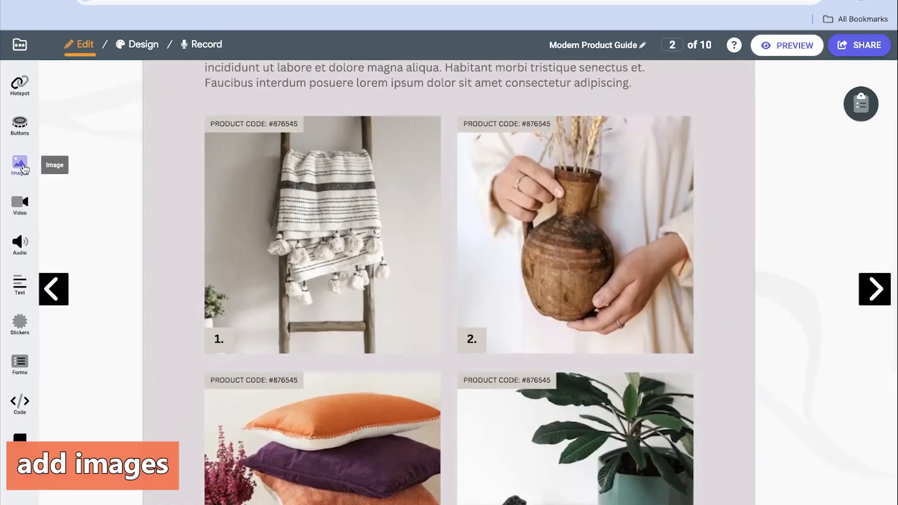
scroll(194, 281, "down", 8)
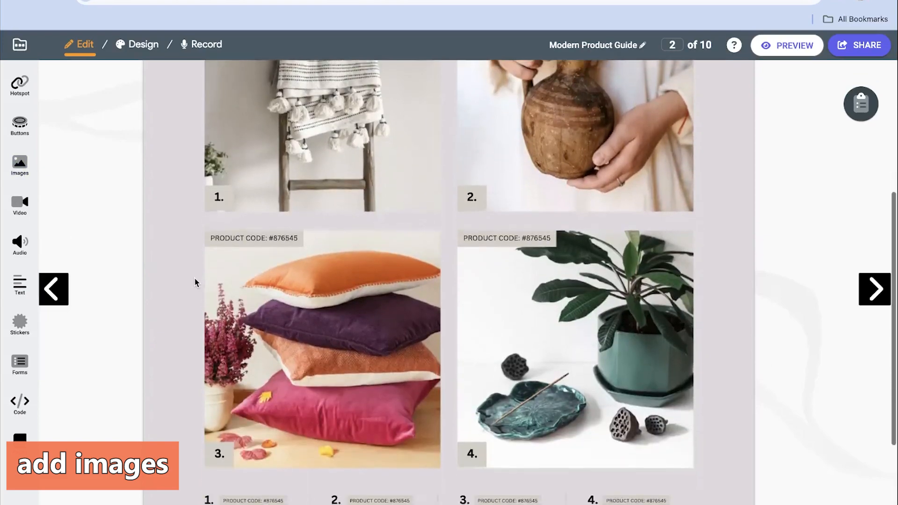
scroll(195, 280, "up", 4)
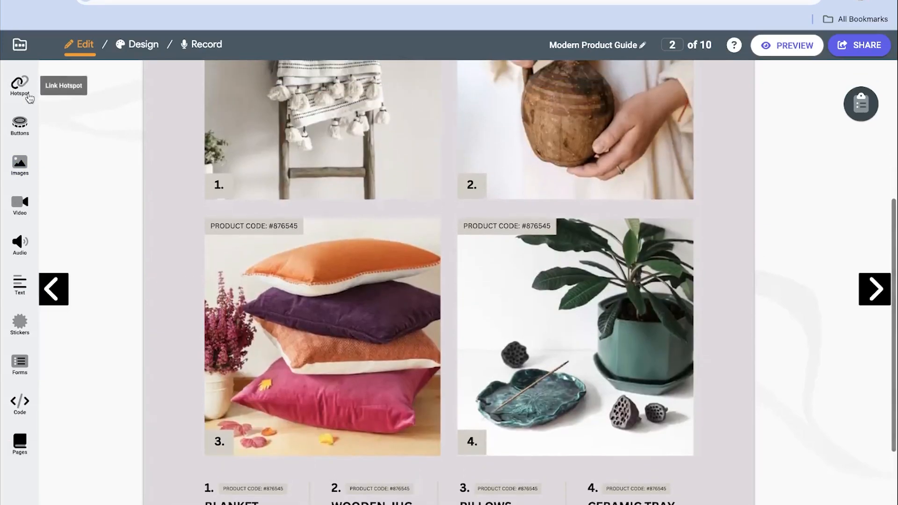
left_click(20, 164)
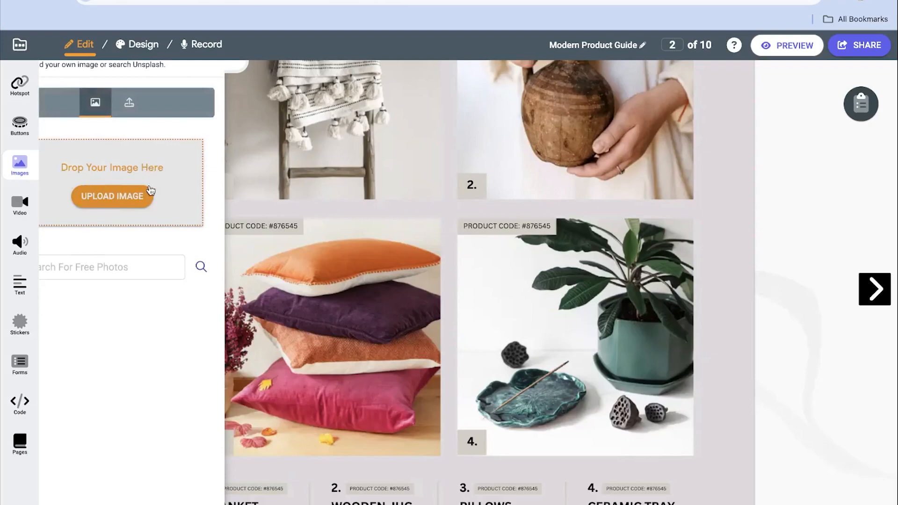
left_click(98, 266)
left_click(201, 266)
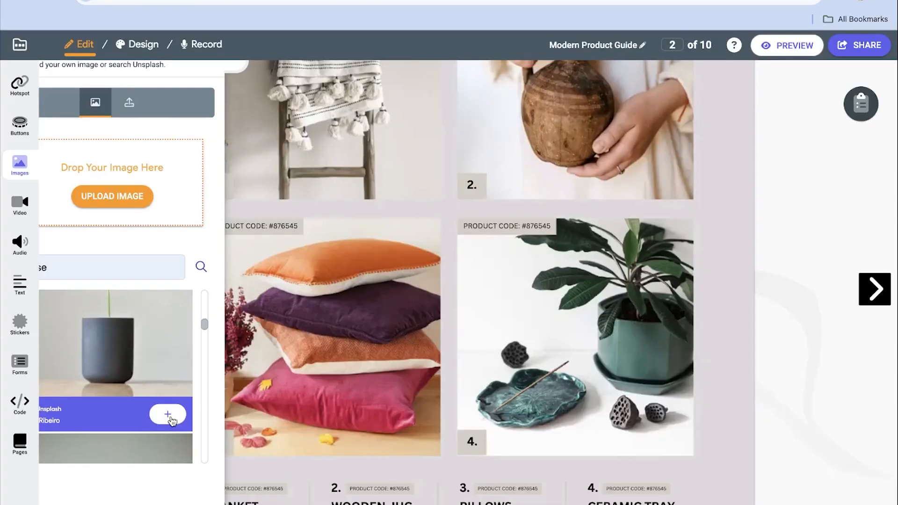
left_click(168, 414)
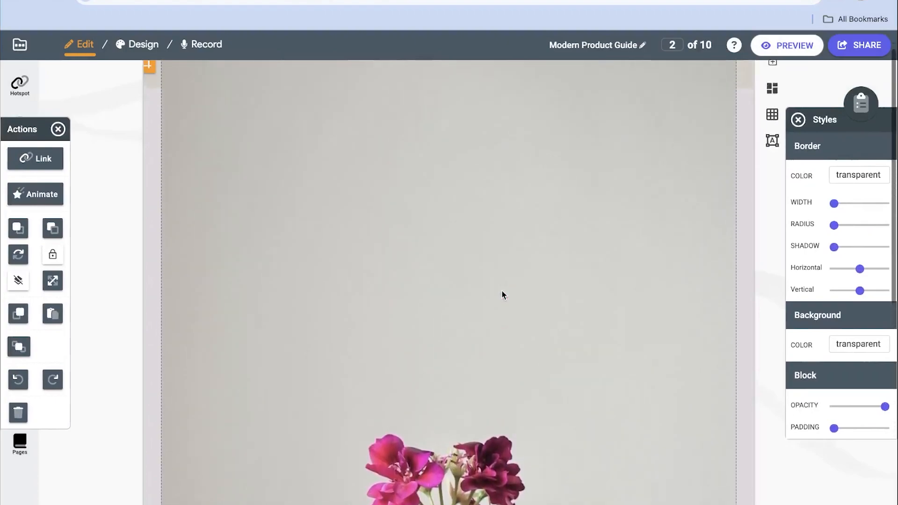
left_click_drag(737, 446, 502, 236)
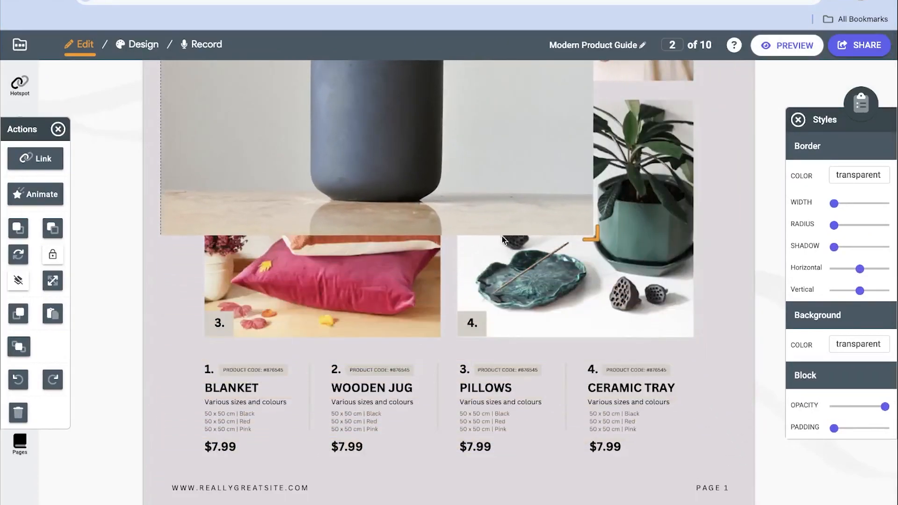
left_click_drag(610, 229, 598, 232)
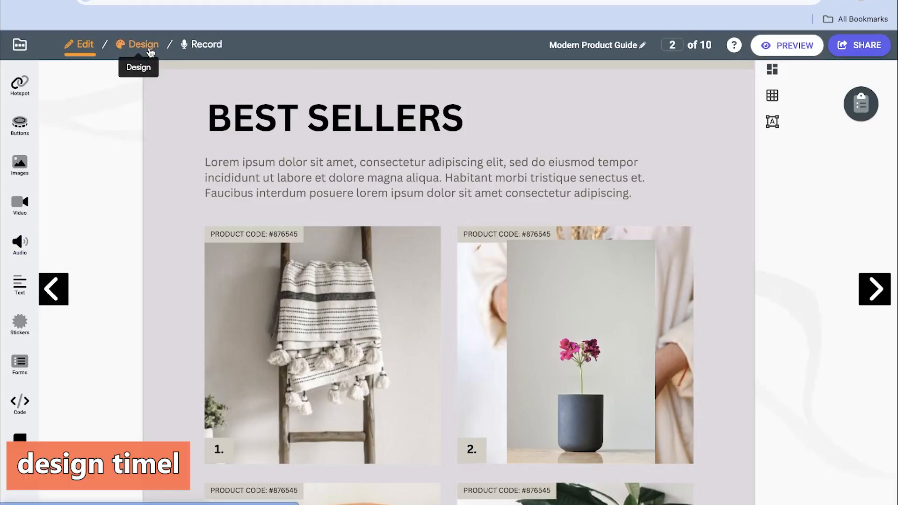
Step: Switch to Design mode, flip through the booklet and back to the cover, and open the Page Flip settings
left_click(151, 52)
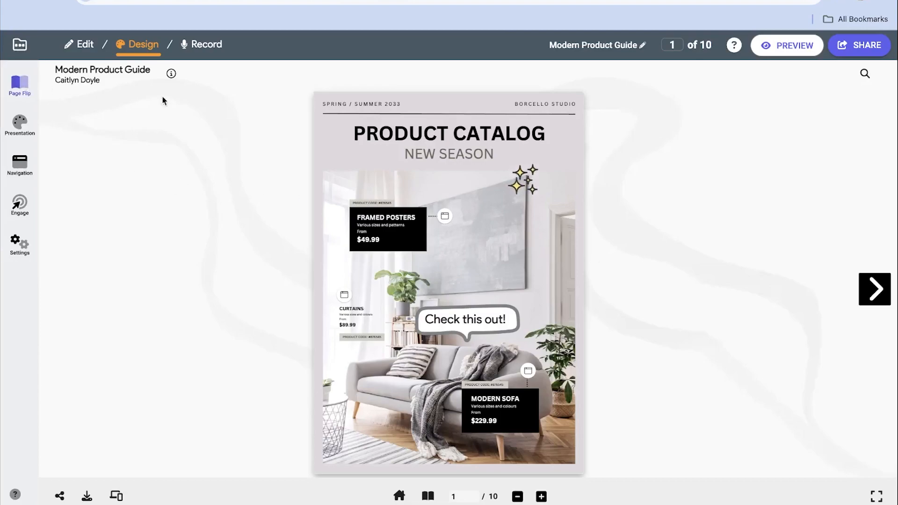
left_click(884, 300)
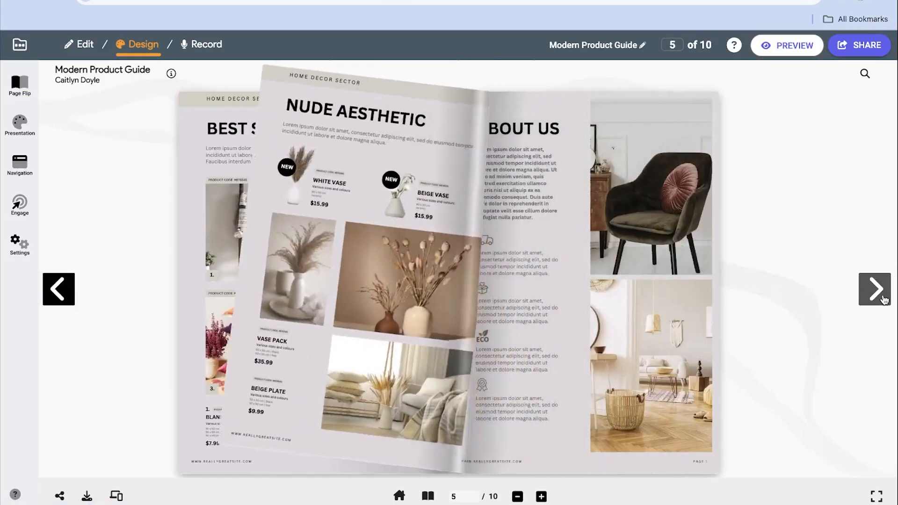
left_click(60, 293)
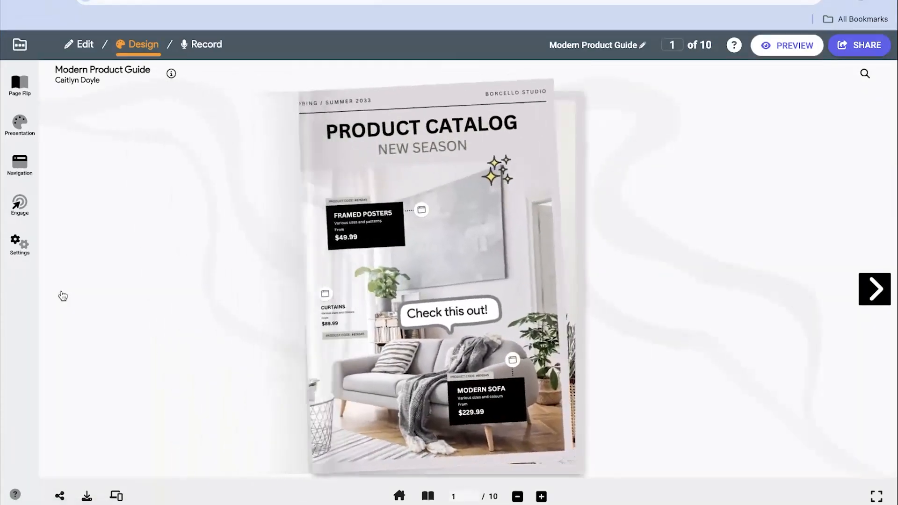
left_click(27, 88)
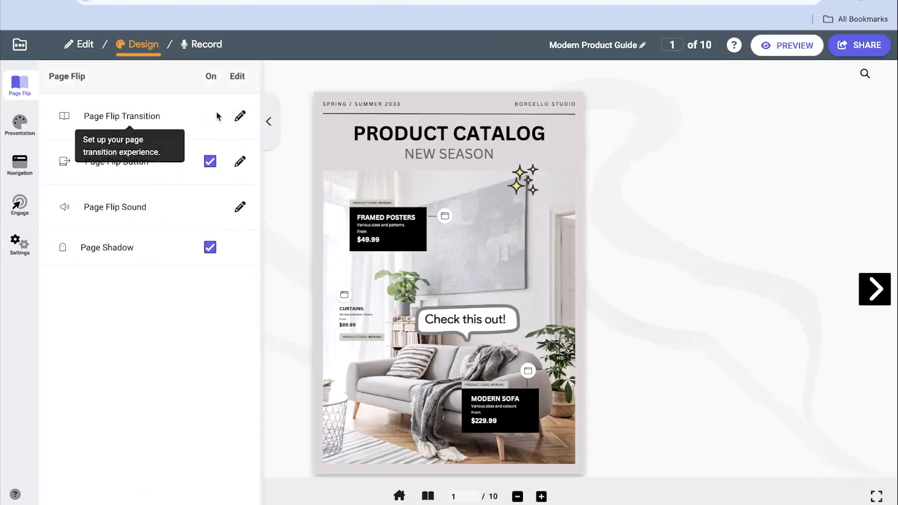
Step: Check the desktop flip transition choices, and give the page flip buttons the thin Arrow icon in a Circle shape
left_click(239, 117)
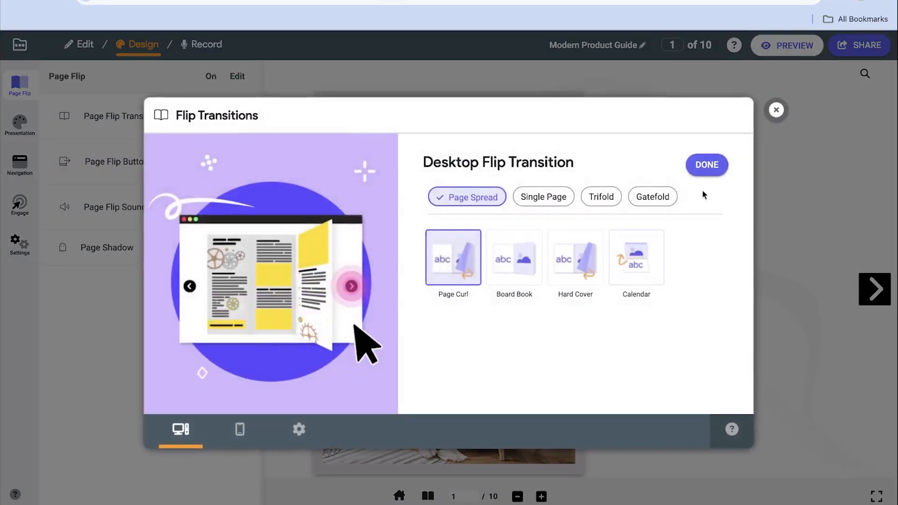
left_click(775, 109)
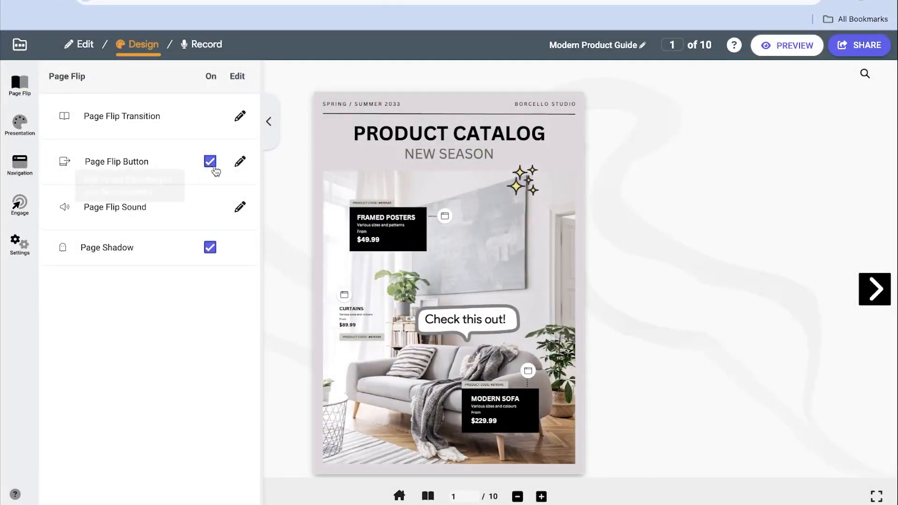
left_click(240, 161)
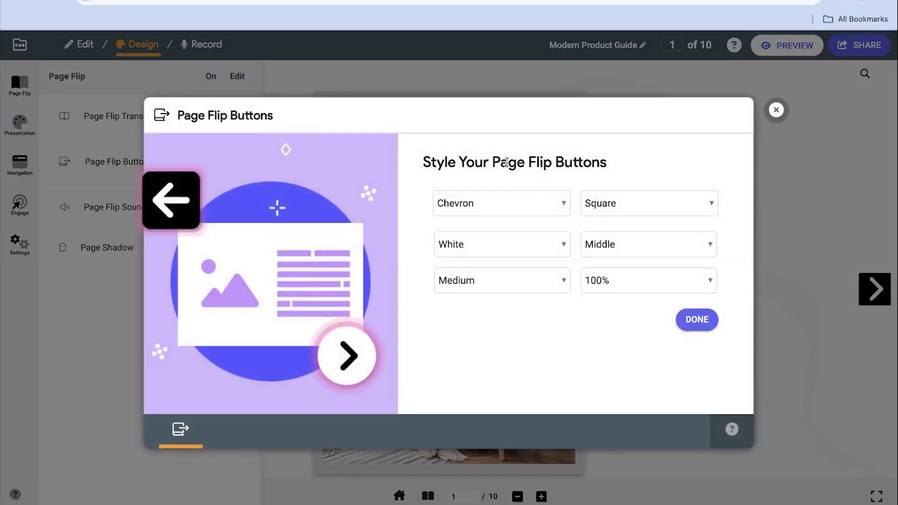
left_click(514, 206)
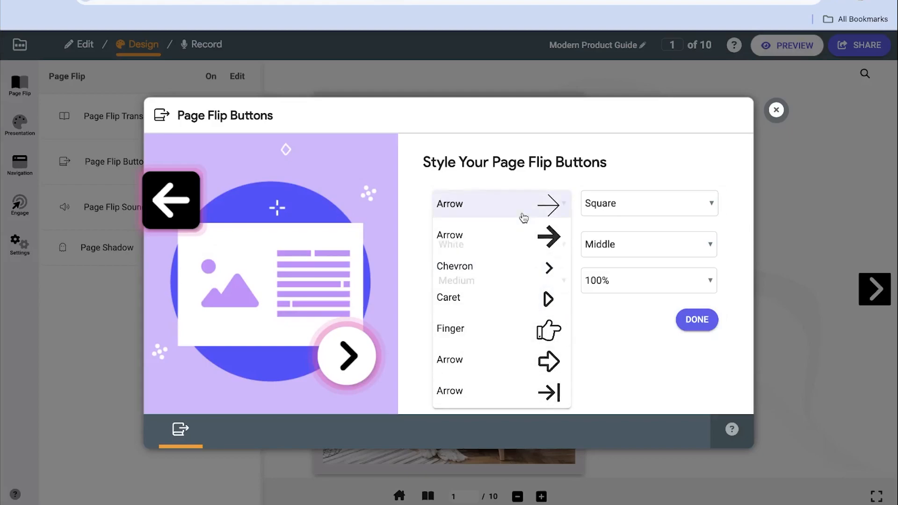
left_click(523, 217)
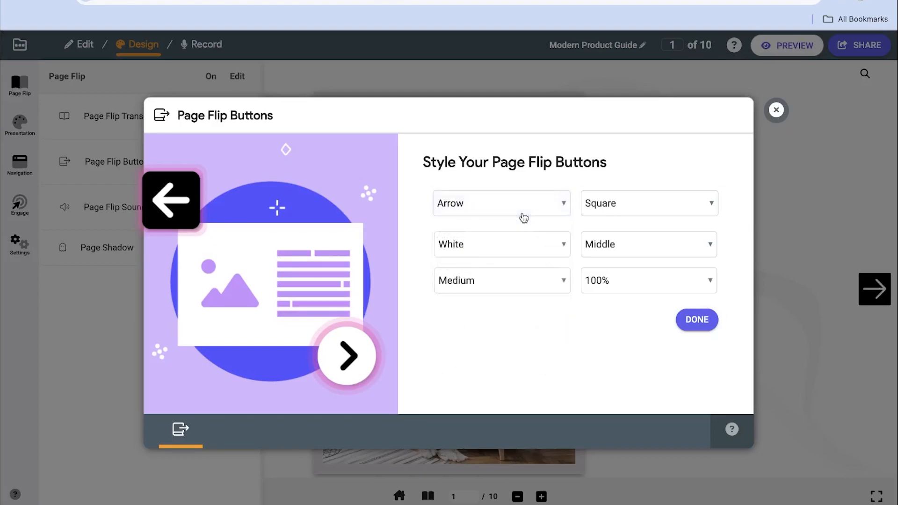
left_click(637, 214)
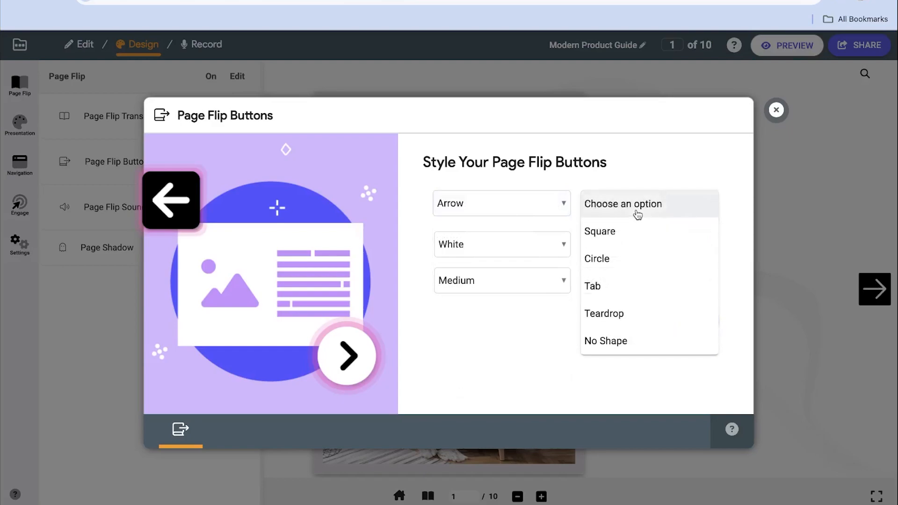
left_click(621, 317)
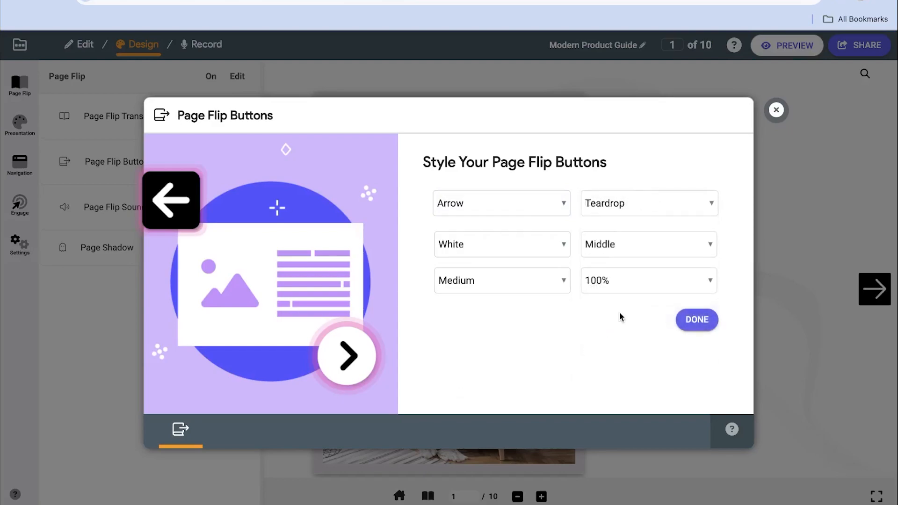
left_click(658, 211)
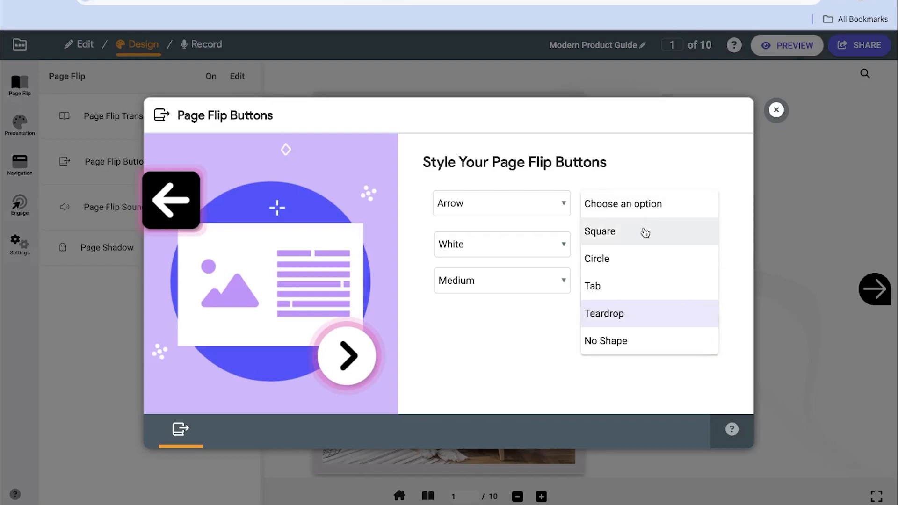
left_click(632, 258)
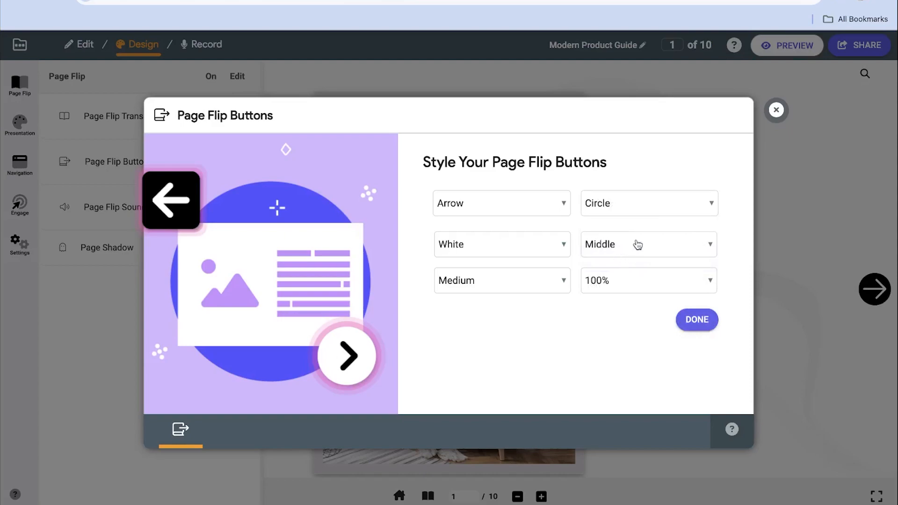
Step: Set the page flip button color to Black, check the vertical position choices, and apply the button styling
left_click(505, 249)
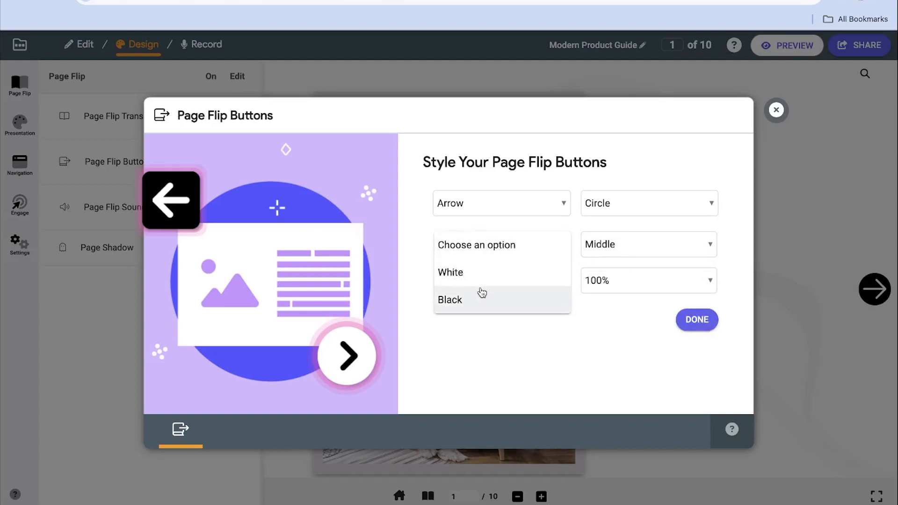
left_click(484, 272)
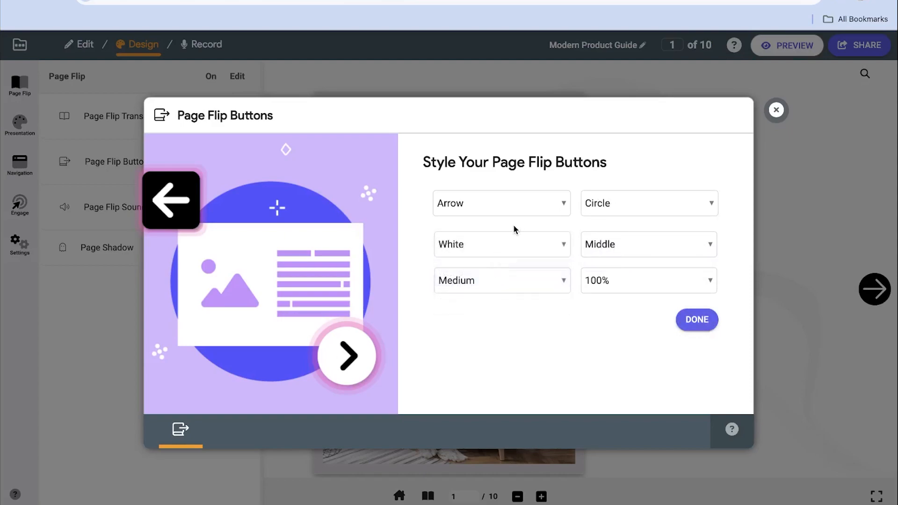
left_click(509, 243)
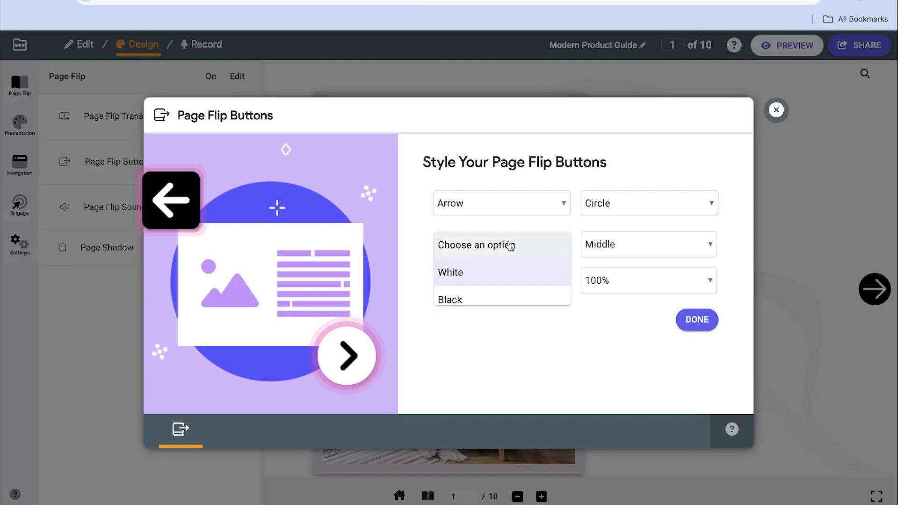
left_click(467, 306)
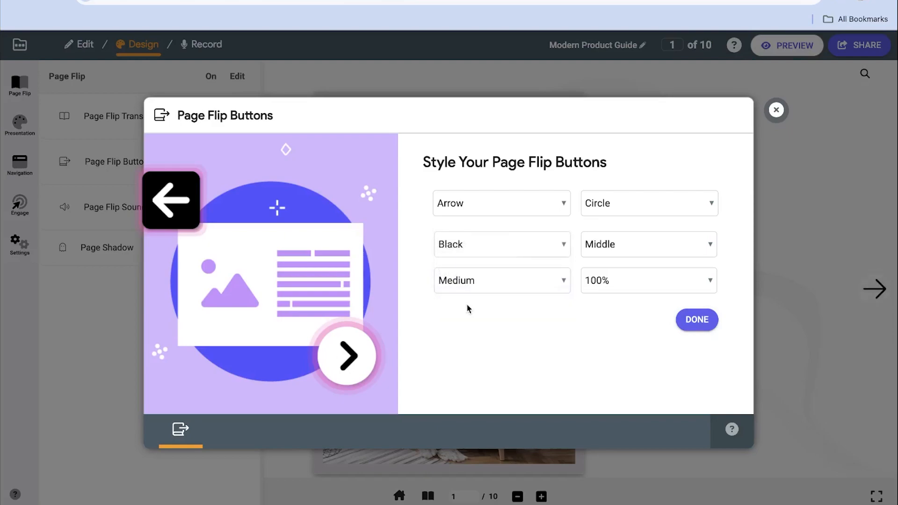
left_click(613, 253)
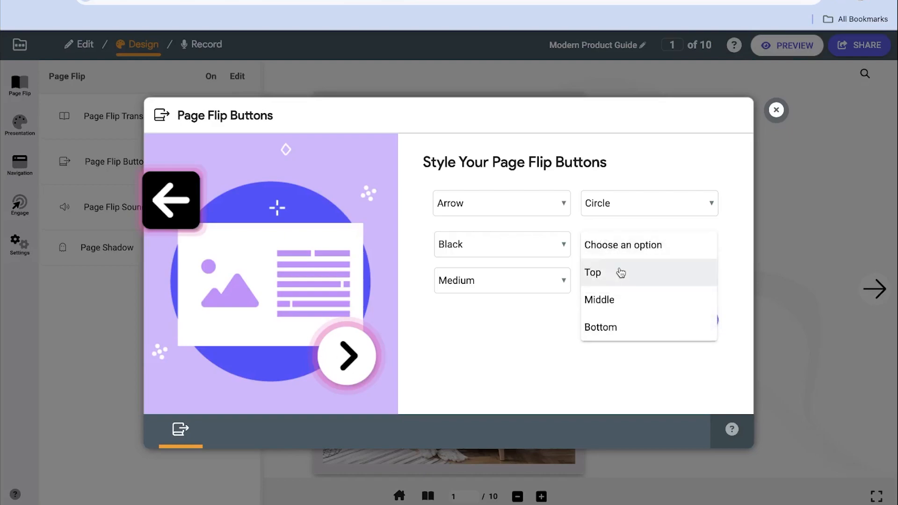
left_click(534, 293)
left_click(533, 292)
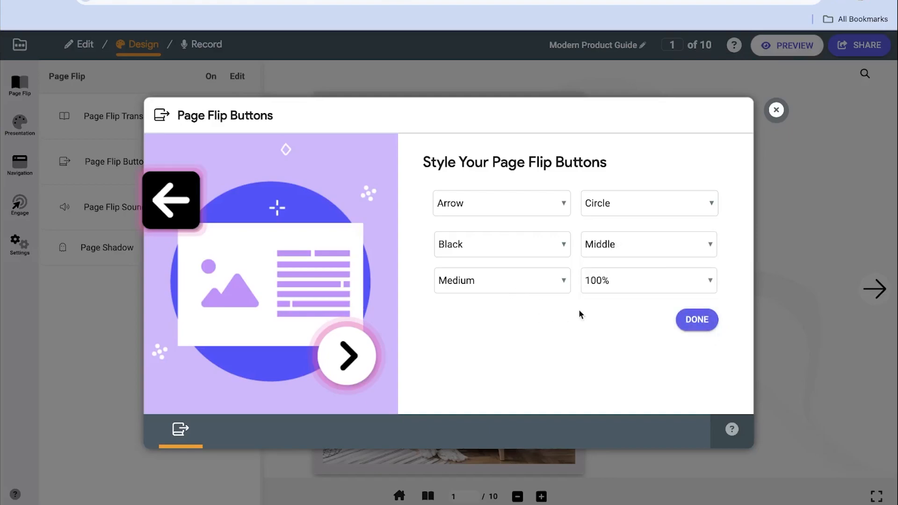
left_click(697, 320)
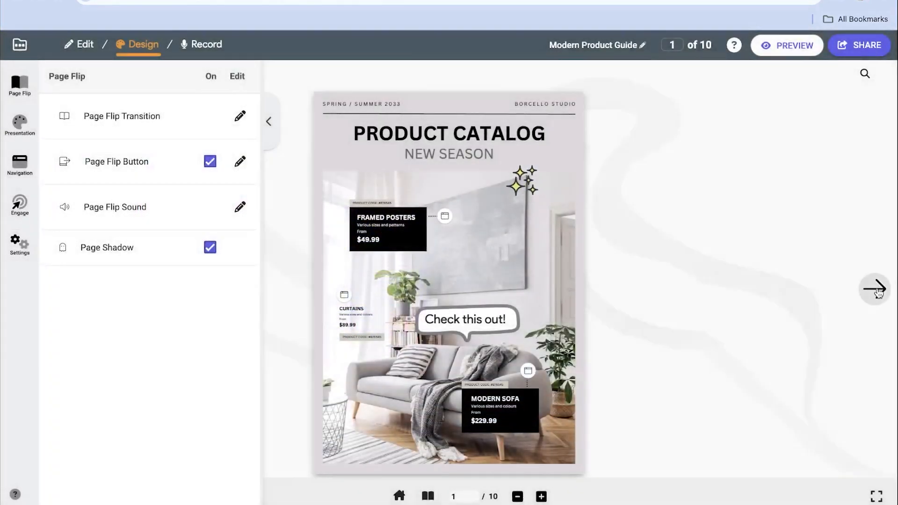
Step: Set the page flip sound to Magazine and apply it
left_click(240, 208)
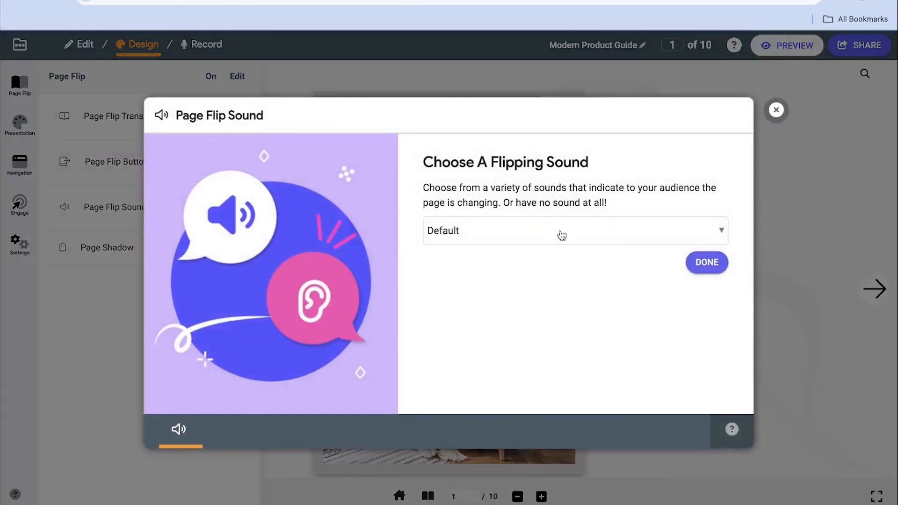
left_click(560, 233)
left_click(495, 286)
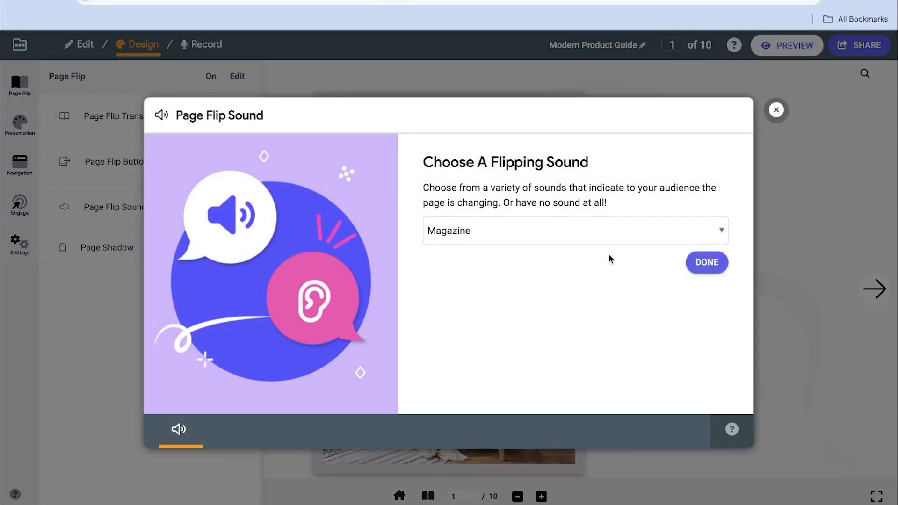
left_click(702, 262)
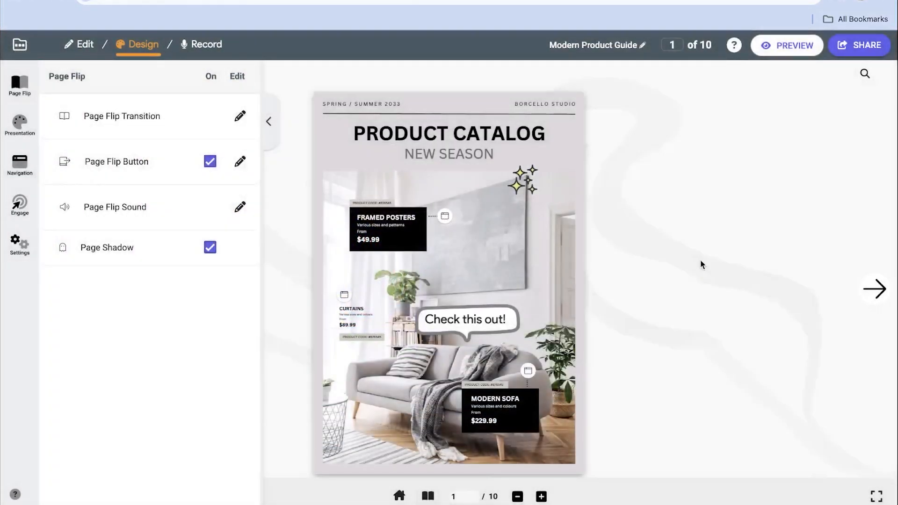
Step: Try the booklet without the page shadow, restore the shadow, and collapse the Page Flip settings
left_click(210, 250)
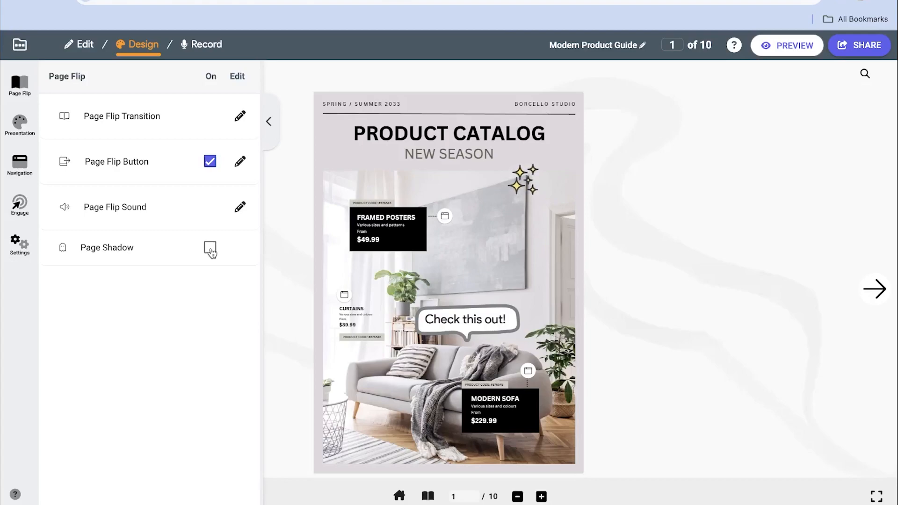
left_click(211, 250)
left_click(269, 122)
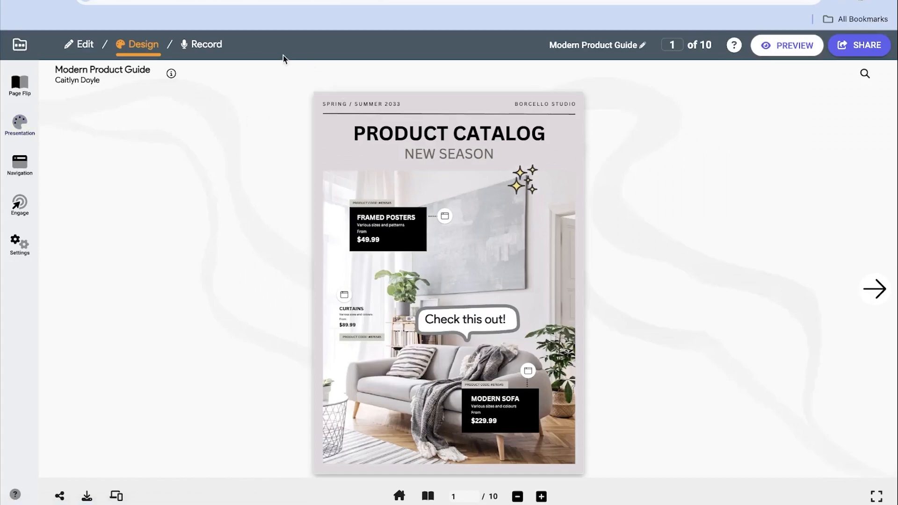
Step: Browse the presentation theme gallery and examine the form for saving the current design layout as a theme
left_click(20, 122)
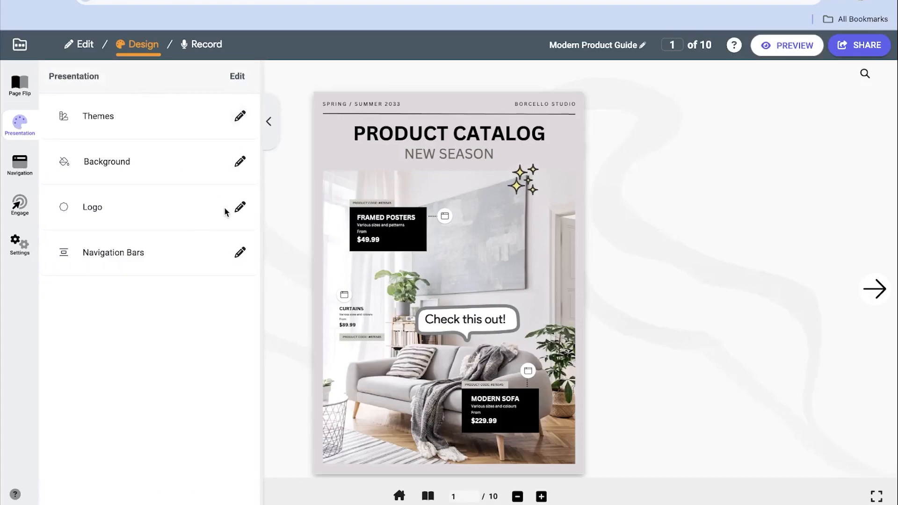
left_click(240, 117)
scroll(311, 310, "down", 6)
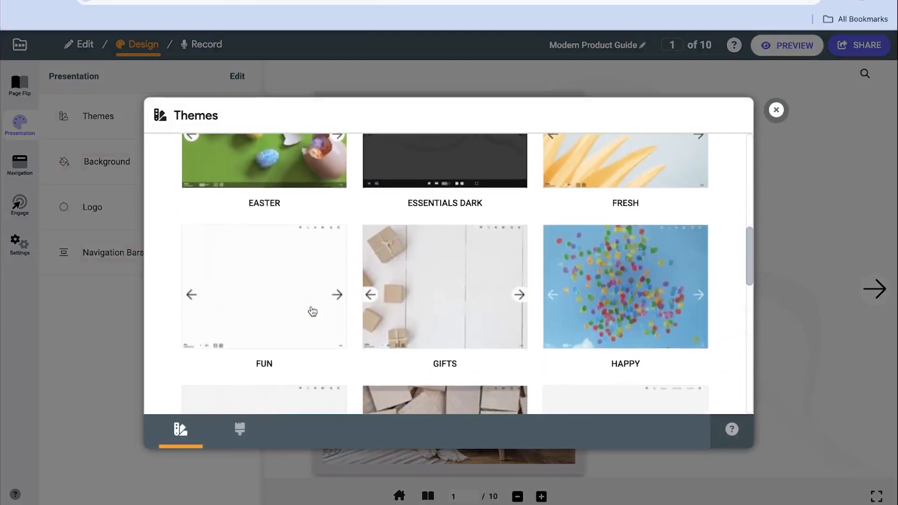
scroll(311, 311, "down", 10)
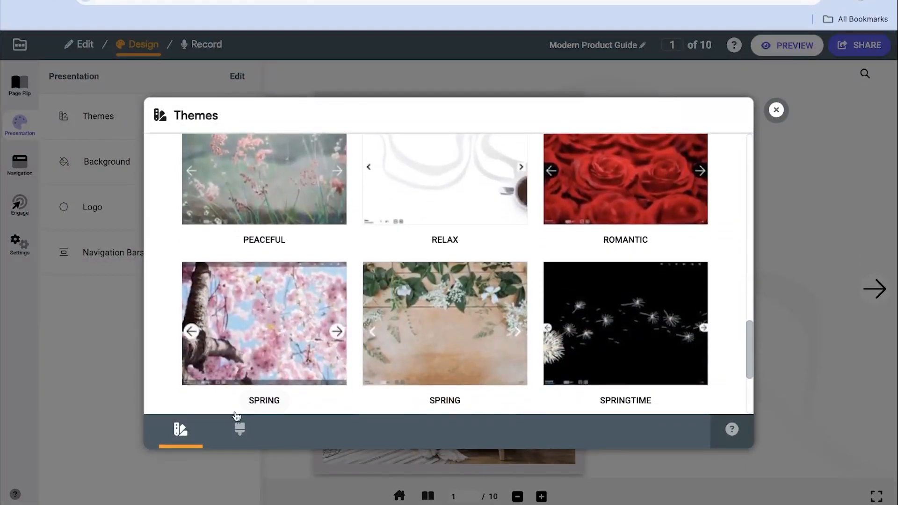
left_click(240, 429)
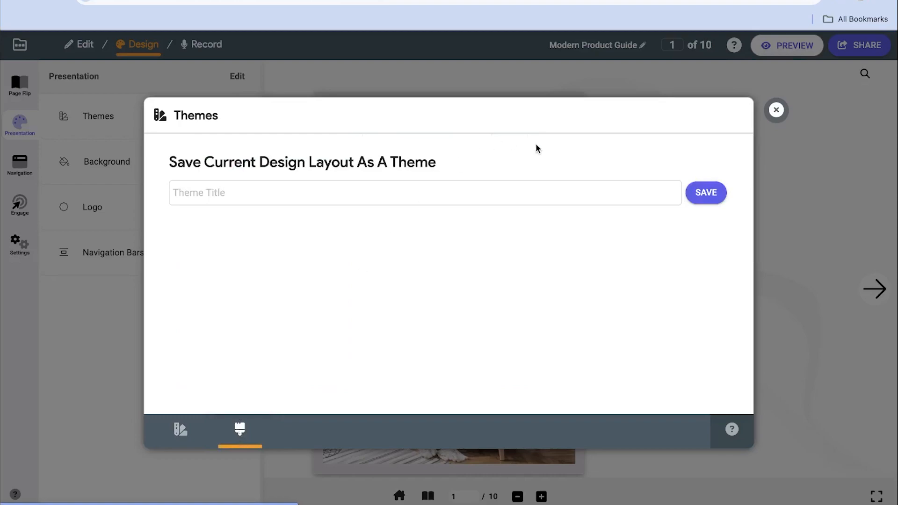
left_click(563, 201)
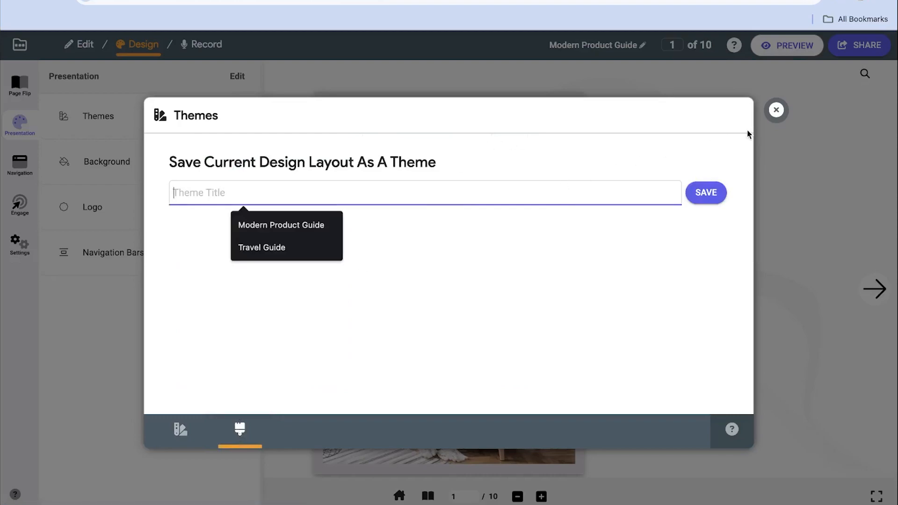
left_click(775, 110)
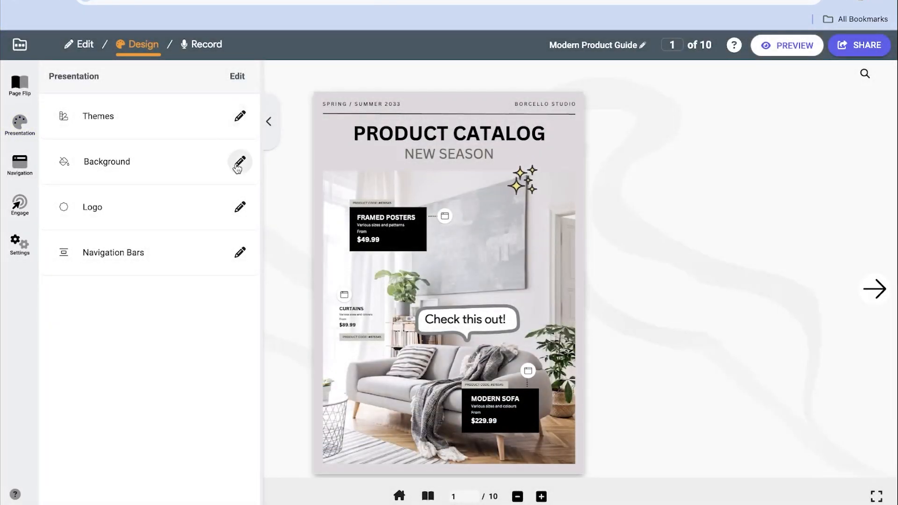
Step: Examine the booklet's background choices: solid colors, repeating patterns, images, animated backgrounds and custom uploads
left_click(238, 163)
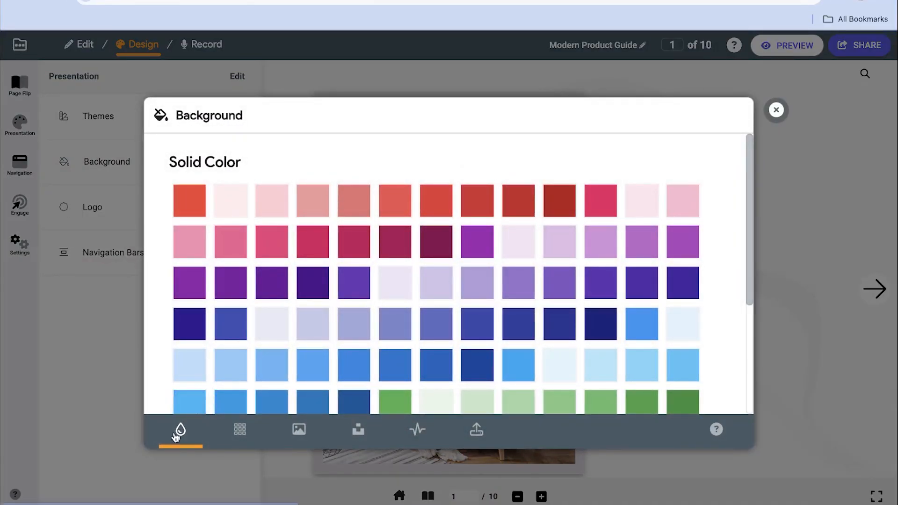
left_click(240, 430)
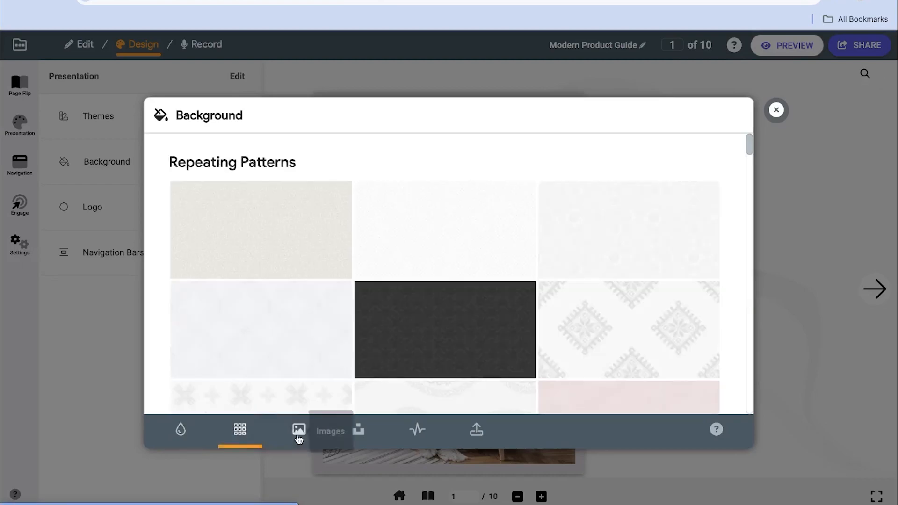
left_click(298, 436)
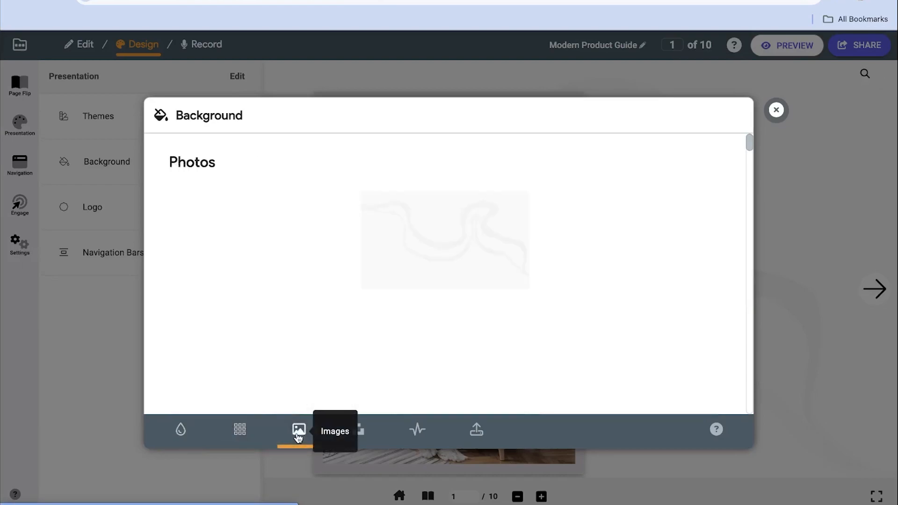
left_click(361, 432)
left_click(424, 433)
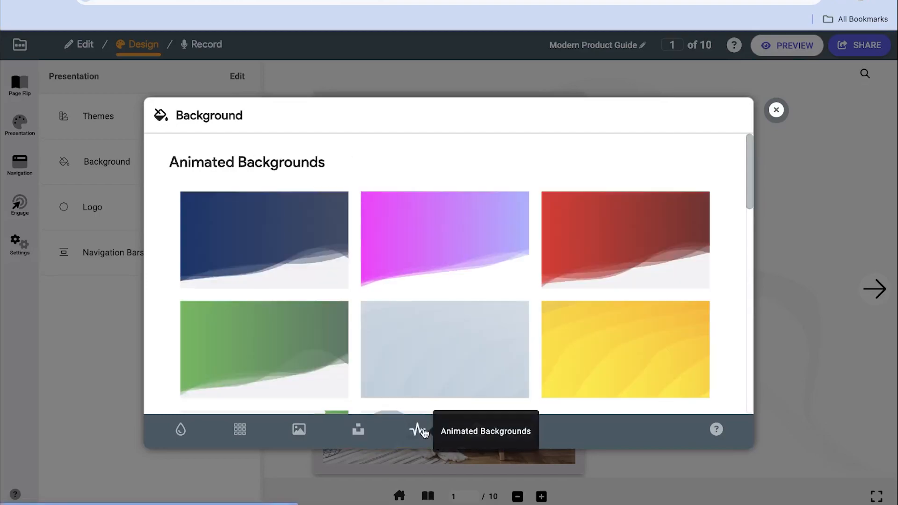
scroll(572, 255, "down", 5)
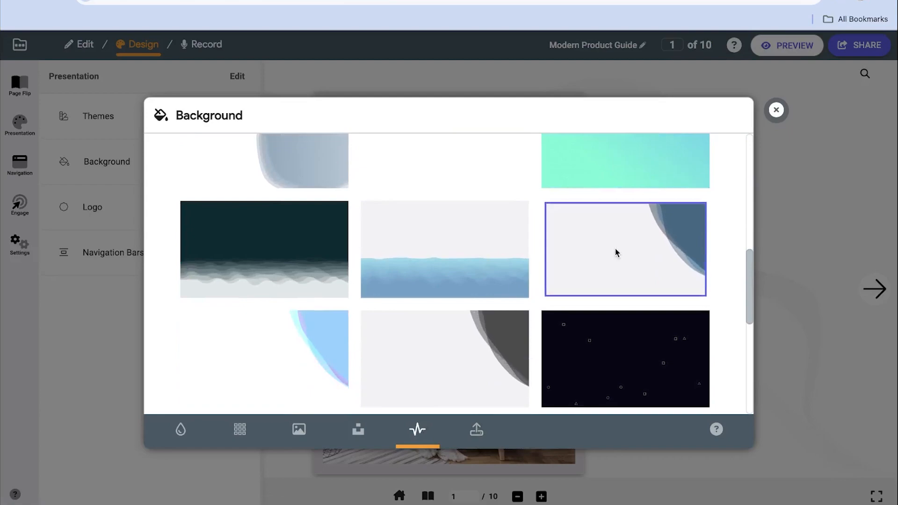
left_click(477, 431)
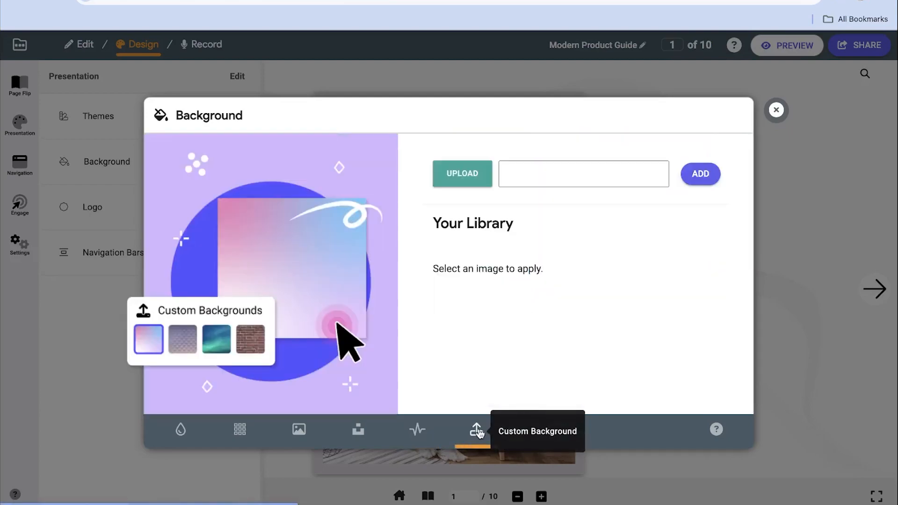
Step: Set the booklet's background to a pale lavender solid color and close the background settings
left_click(181, 431)
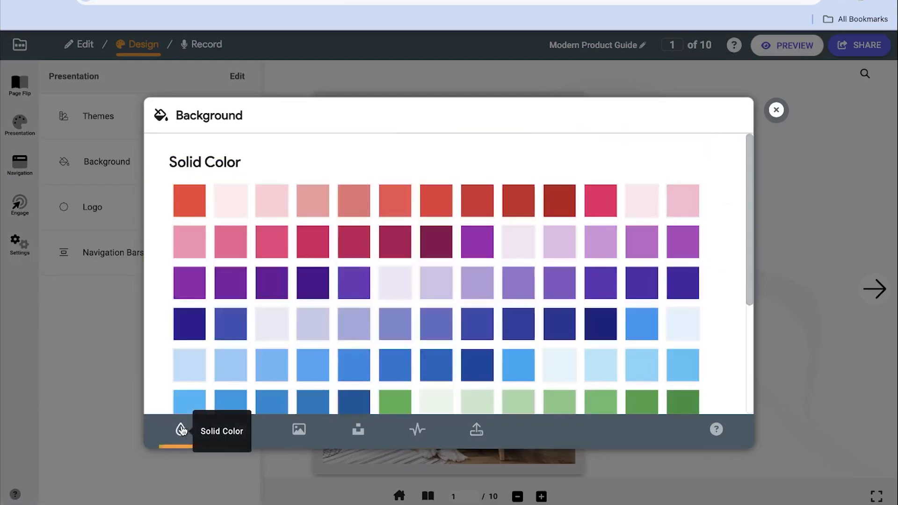
scroll(356, 276, "down", 2)
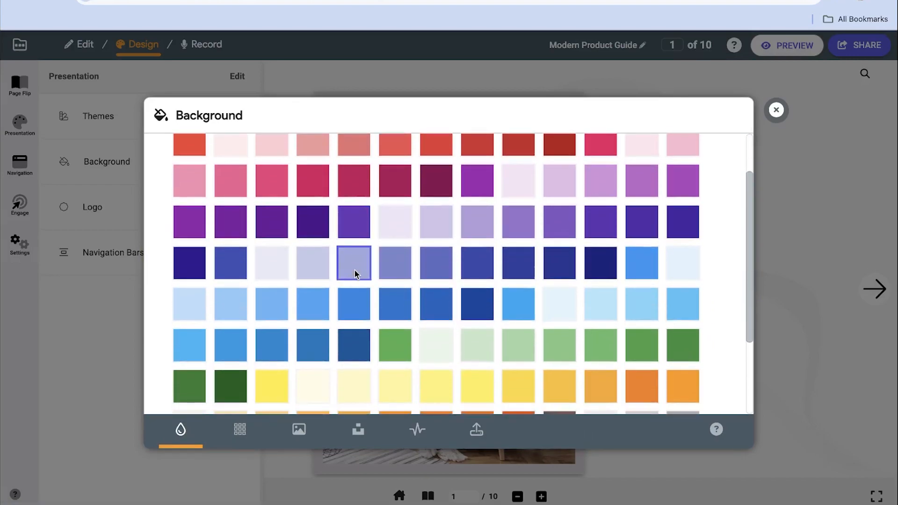
left_click(279, 253)
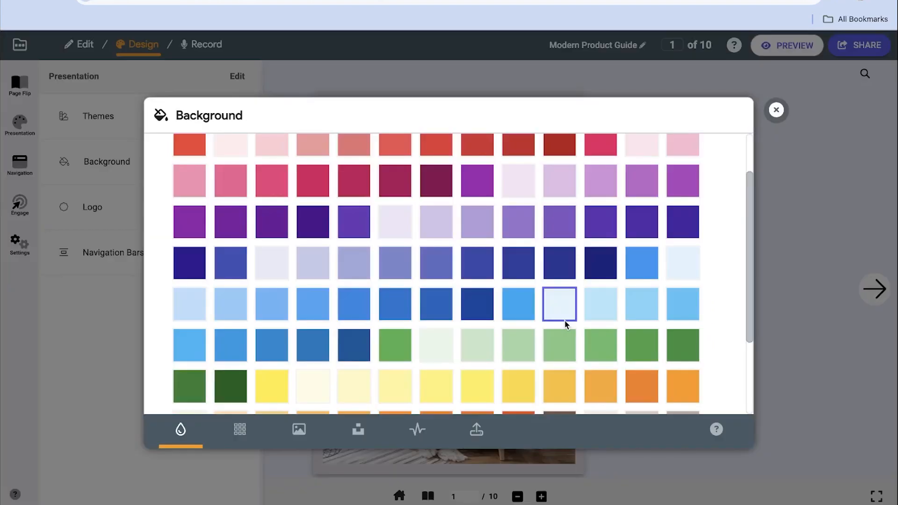
left_click(832, 307)
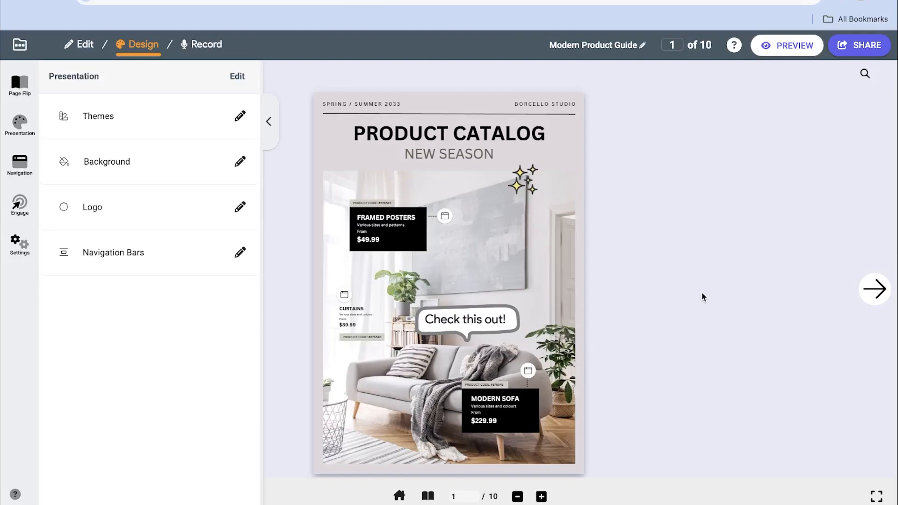
Step: Upload the orange square image with a folded dark corner as the navigation bar logo
left_click(235, 209)
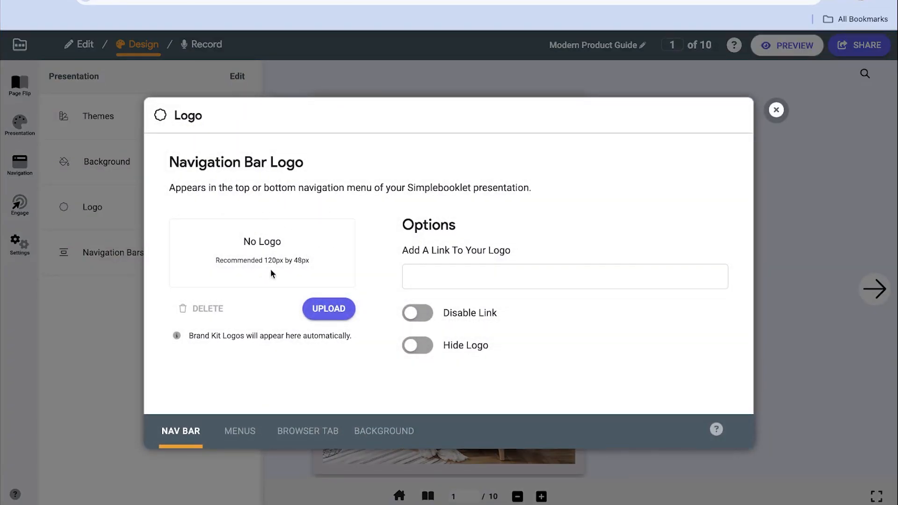
left_click(335, 307)
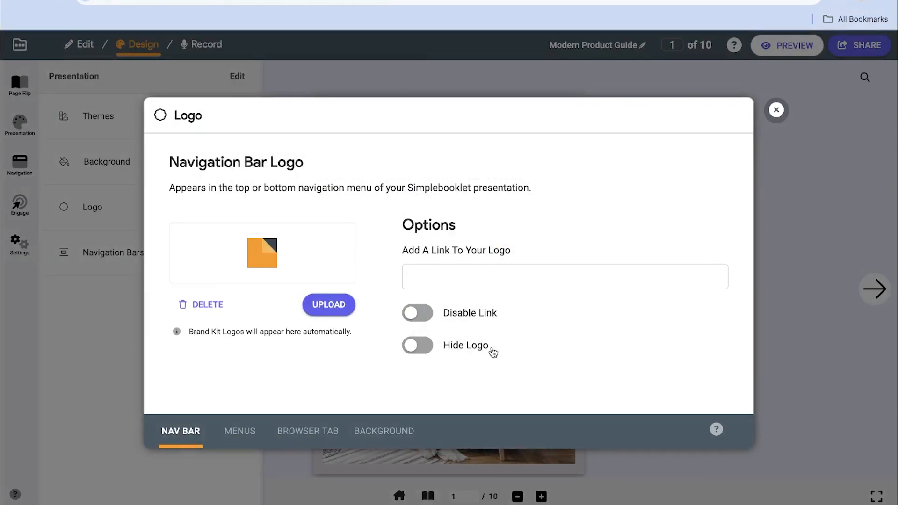
key("Escape")
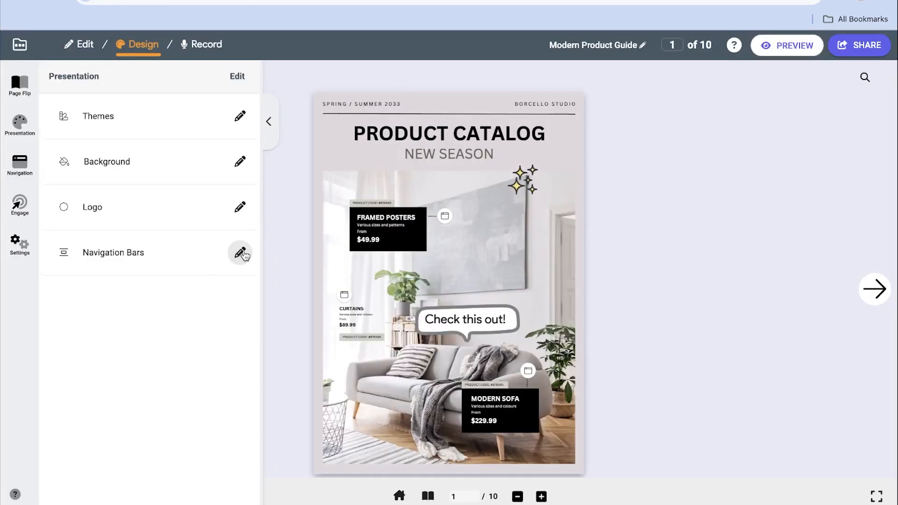
Step: Compare the navigation bar layouts, choose the Modern style, and review the bottom navbar's customization options
left_click(241, 253)
scroll(347, 295, "down", 3)
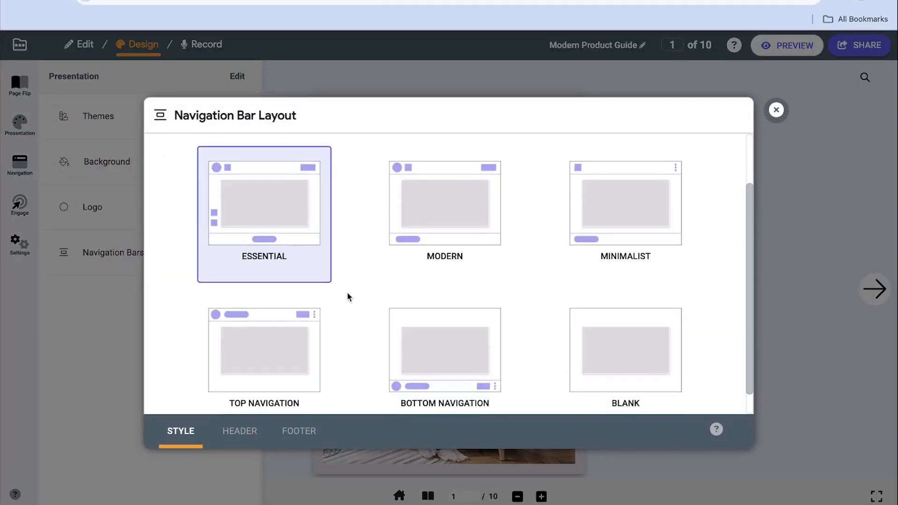
scroll(347, 294, "down", 1)
scroll(262, 294, "up", 1)
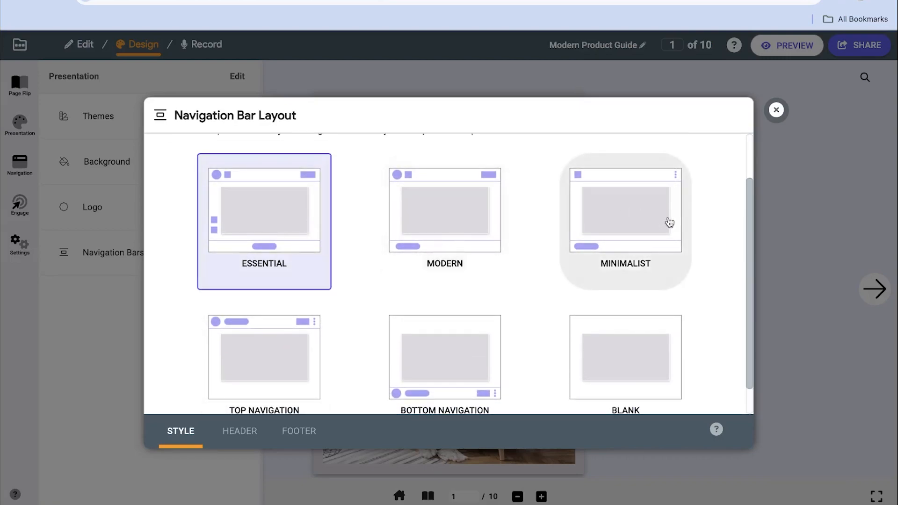
scroll(669, 222, "down", 1)
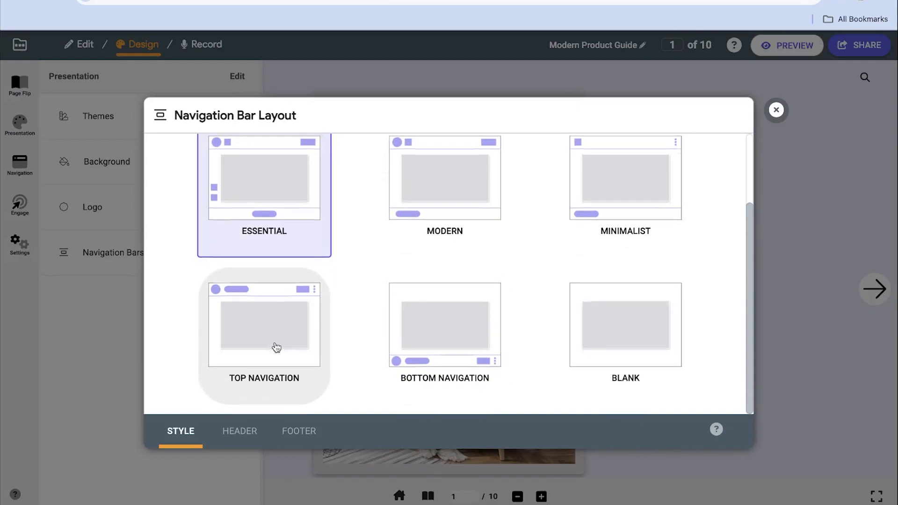
scroll(277, 346, "up", 3)
left_click(428, 274)
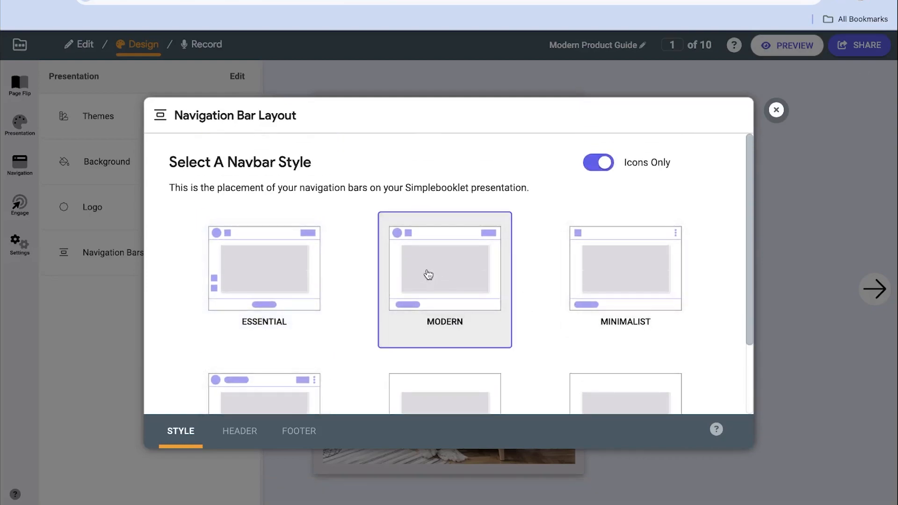
scroll(523, 265, "down", 3)
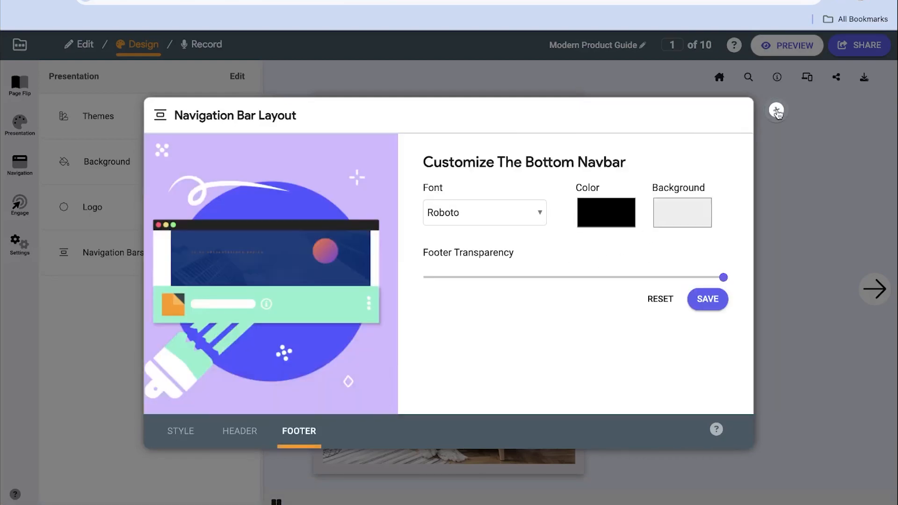
left_click(776, 111)
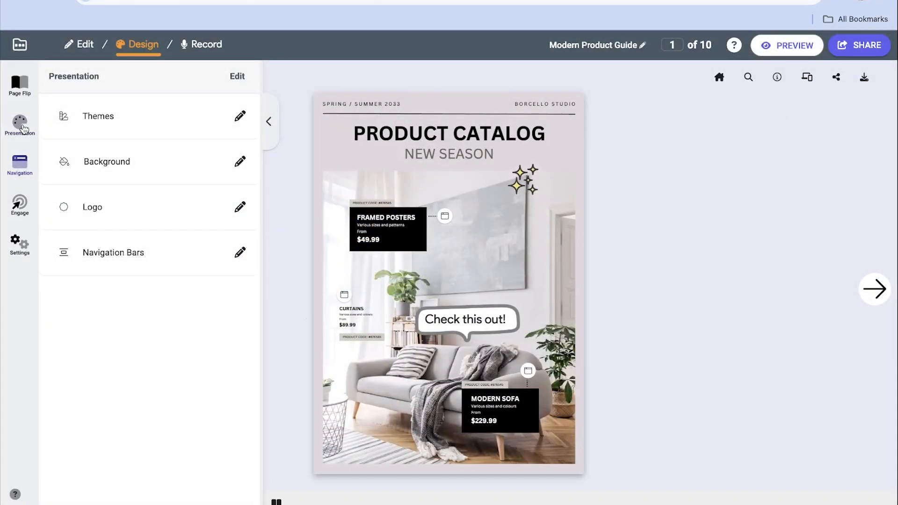
Step: Review the Navigation options, trying the Home and Zoom controls switched off and restoring both
left_click(21, 166)
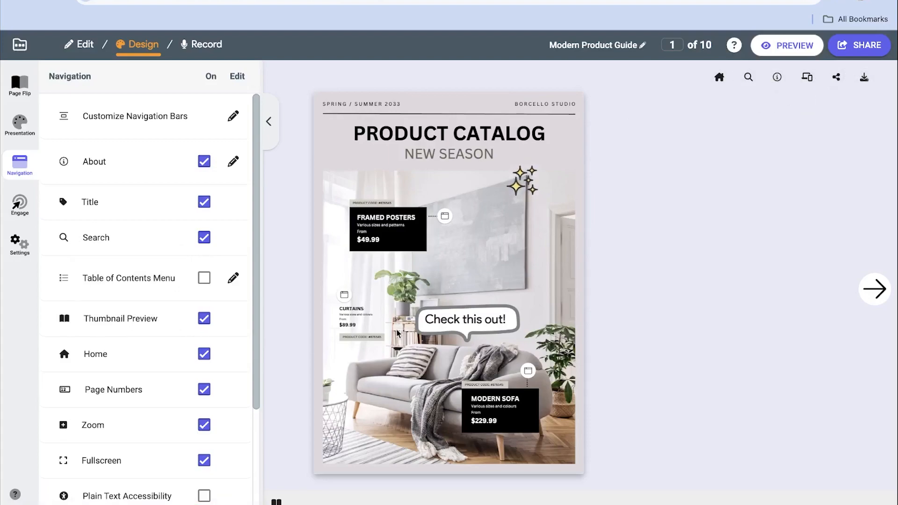
scroll(211, 313, "down", 3)
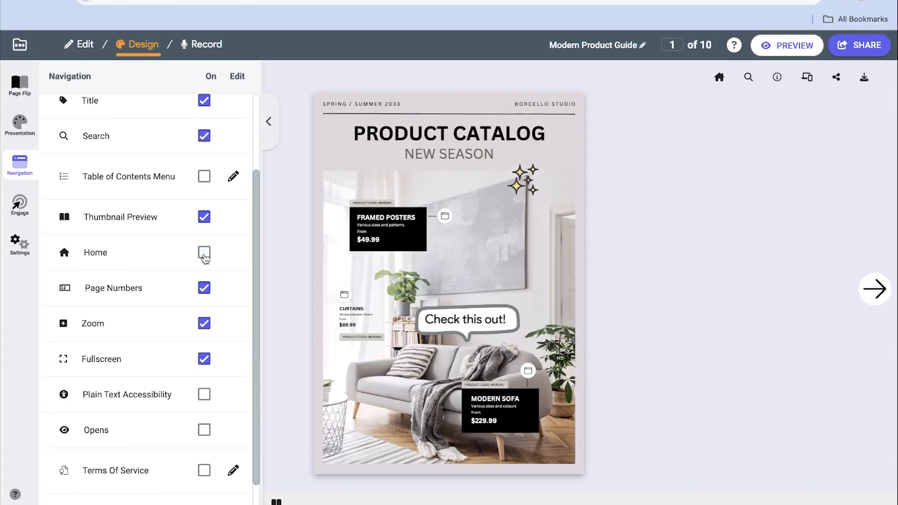
left_click(205, 255)
left_click(204, 325)
left_click(205, 325)
scroll(197, 425, "down", 1)
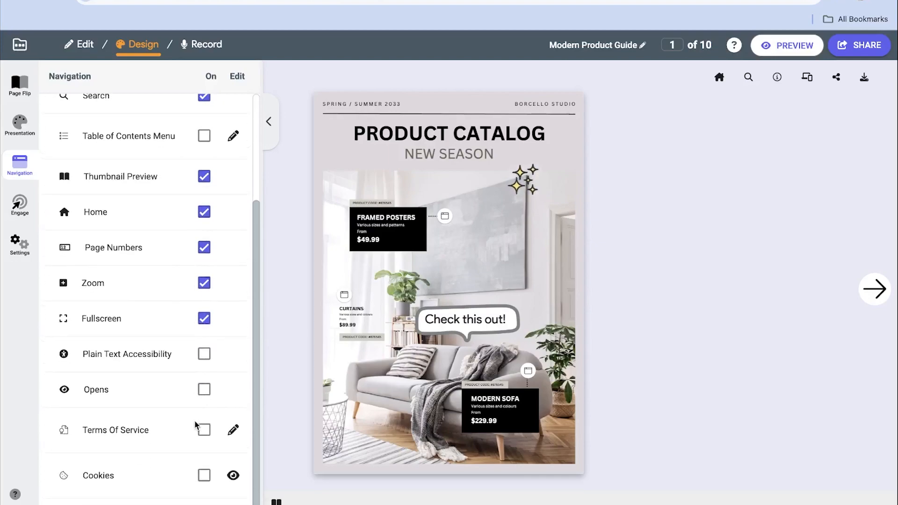
scroll(200, 369, "up", 2)
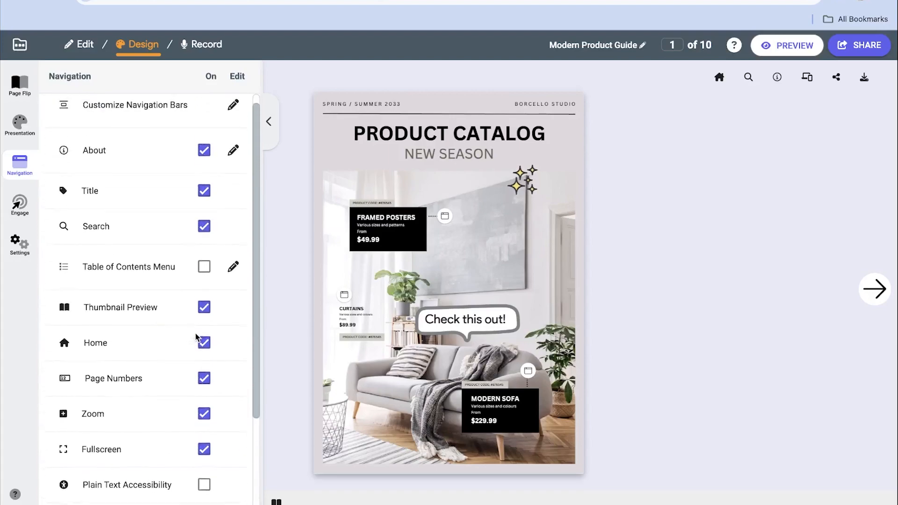
Step: Enable Message Me in the Engage options, and disable the navbar's Download and Install options
left_click(21, 206)
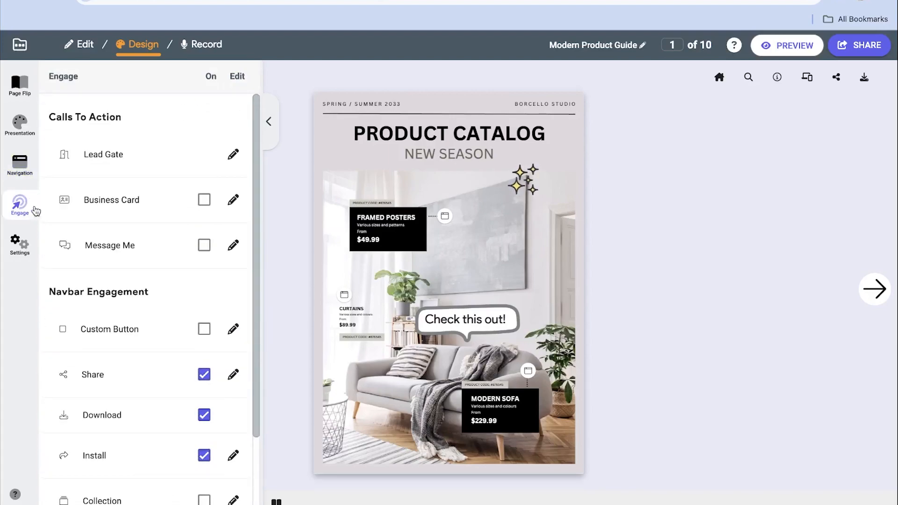
left_click(204, 246)
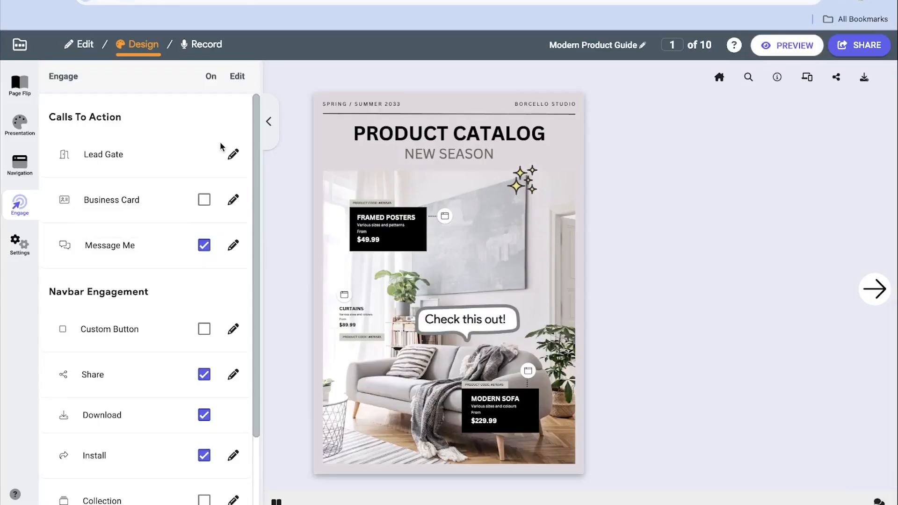
scroll(183, 345, "down", 3)
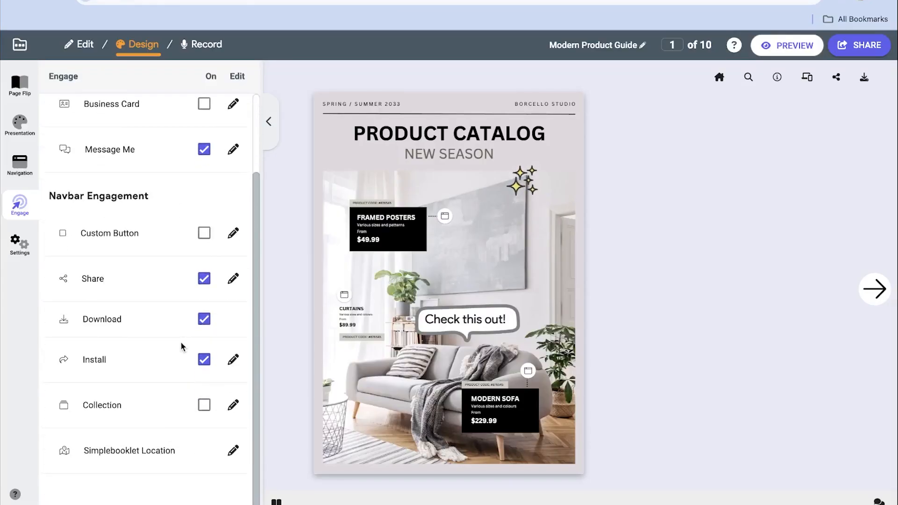
left_click(204, 320)
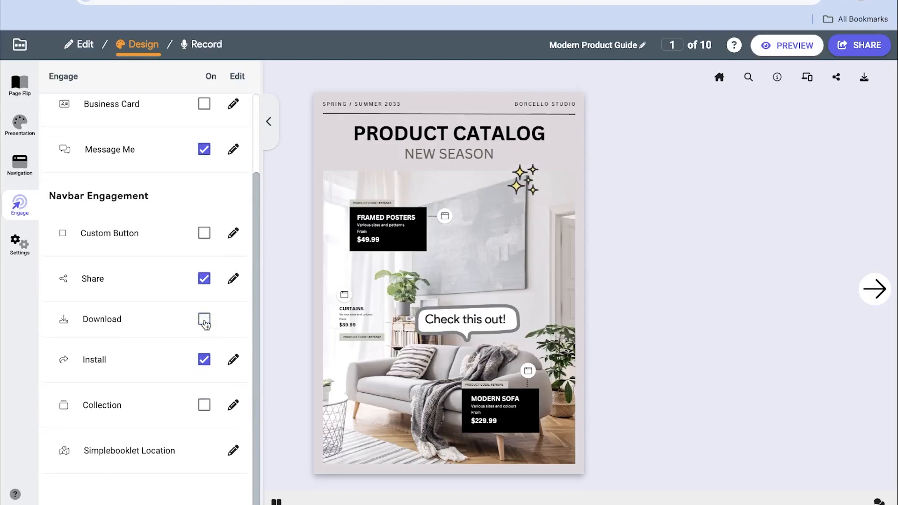
left_click(205, 360)
scroll(206, 363, "up", 4)
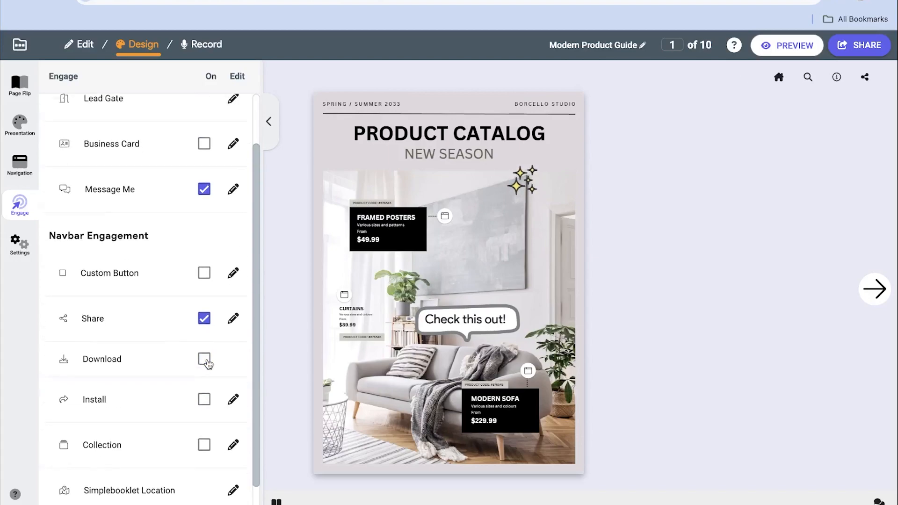
Step: Check the general booklet settings, and flip through the design to its last page with the side panel collapsed
left_click(23, 244)
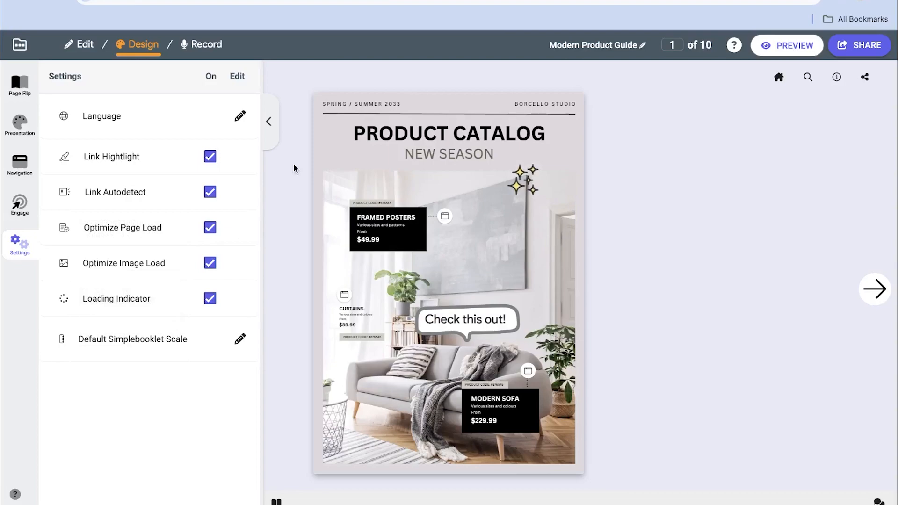
left_click(269, 121)
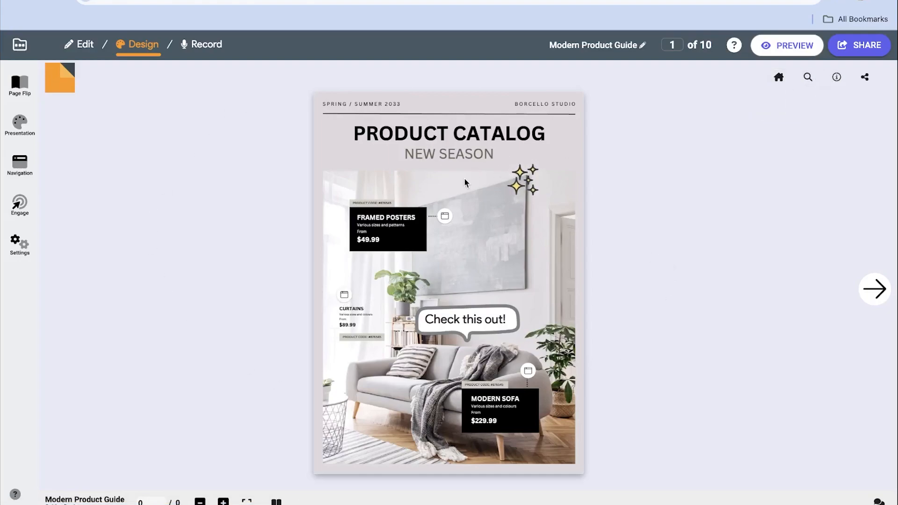
left_click(876, 288)
left_click(877, 288)
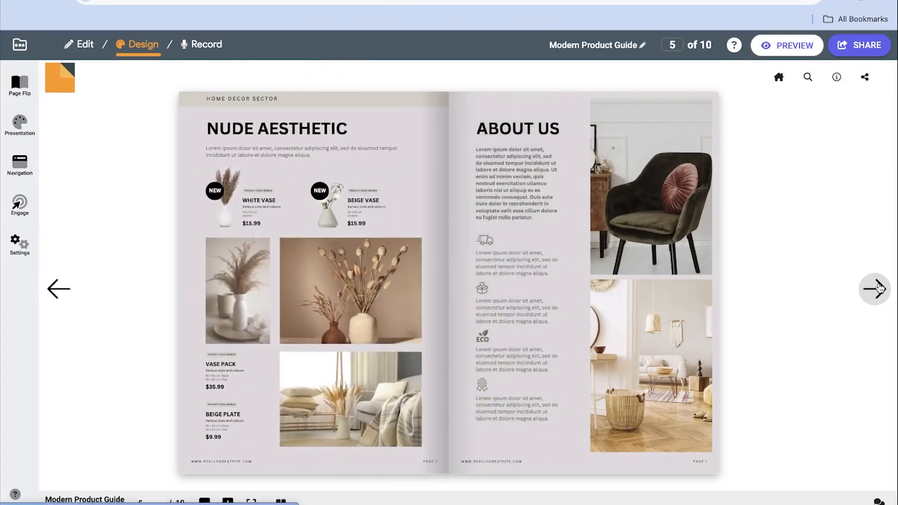
left_click(878, 287)
left_click(877, 287)
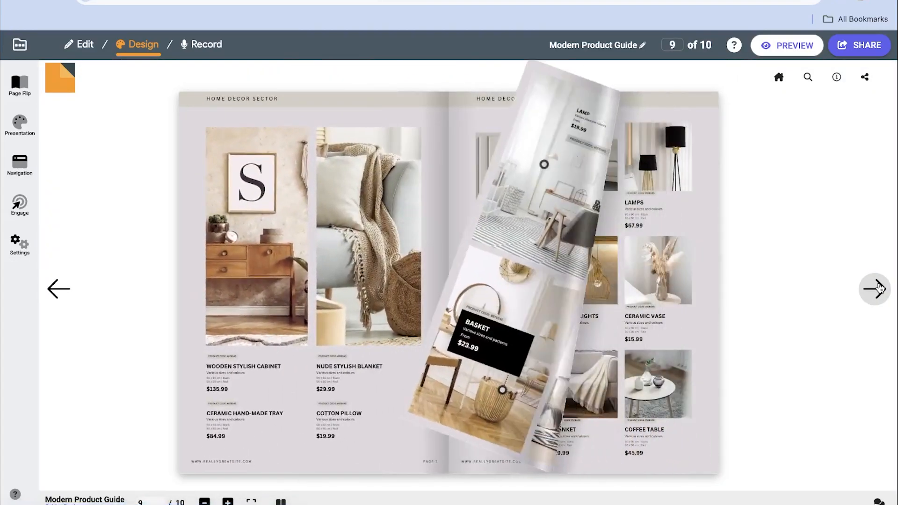
left_click(878, 288)
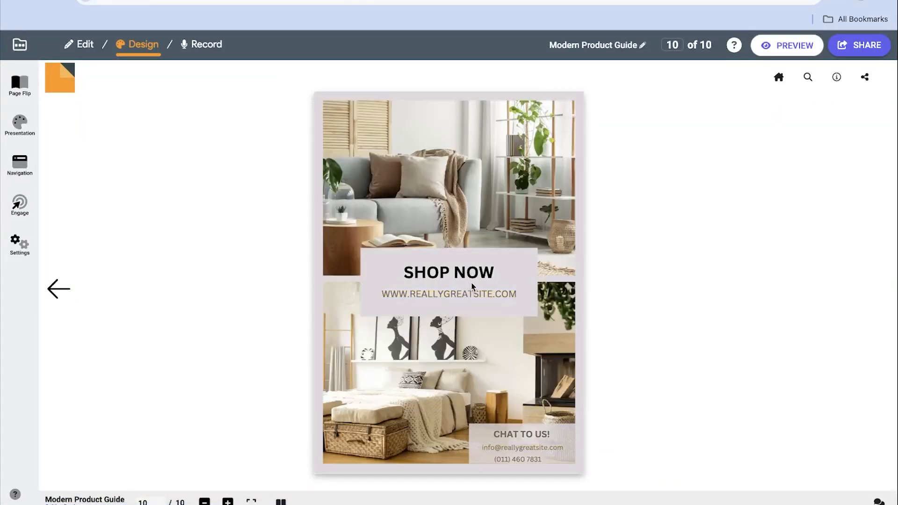
Step: Return to page editing on the last page and view its SHOP NOW block
left_click(84, 46)
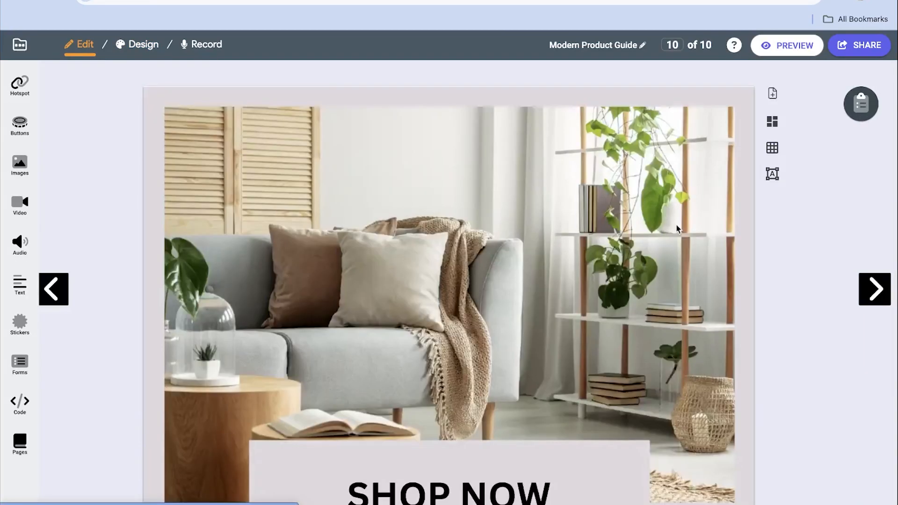
scroll(678, 229, "down", 5)
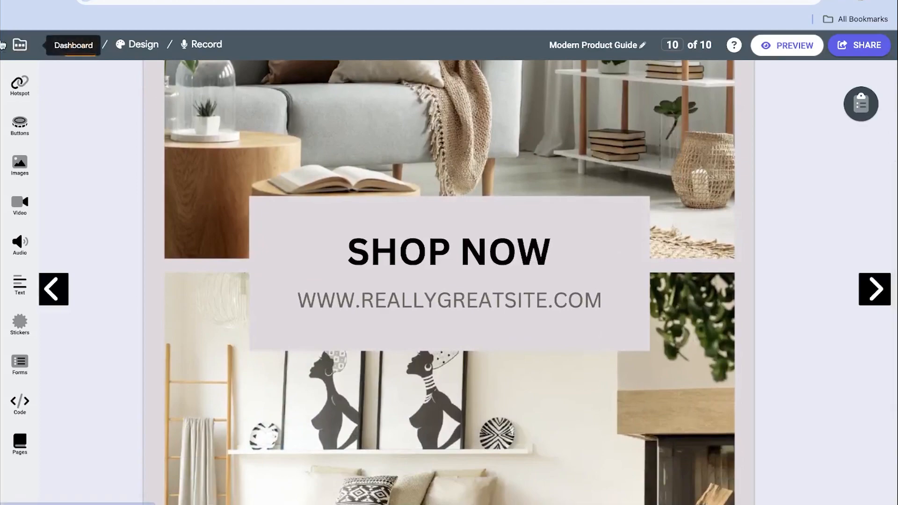
left_click(18, 83)
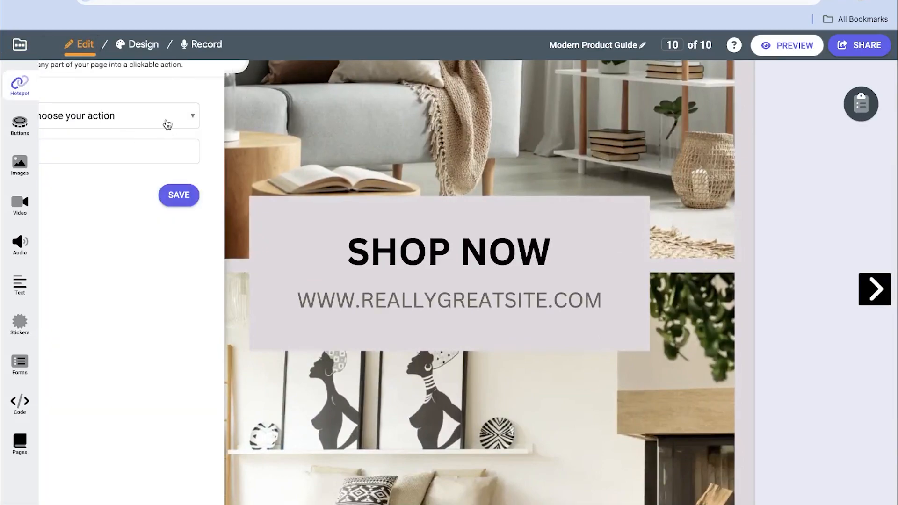
left_click(168, 124)
left_click(120, 149)
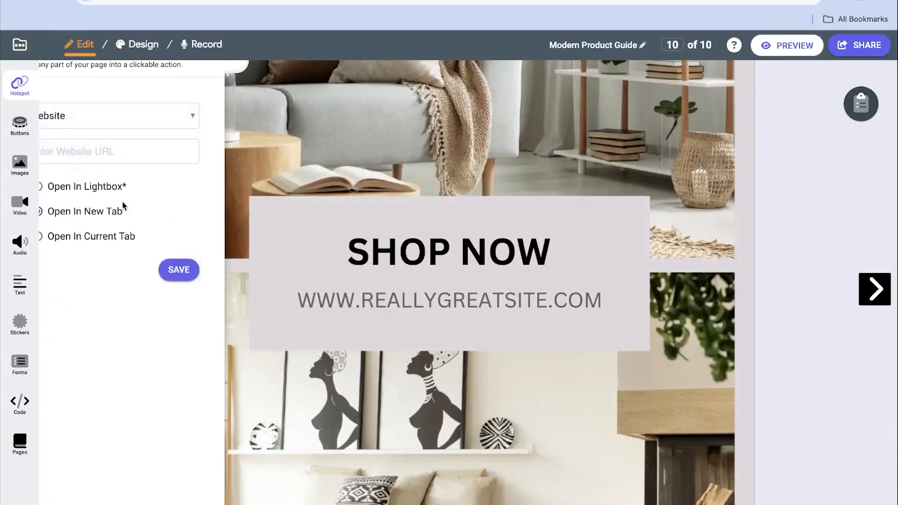
left_click(148, 141)
left_click(167, 185)
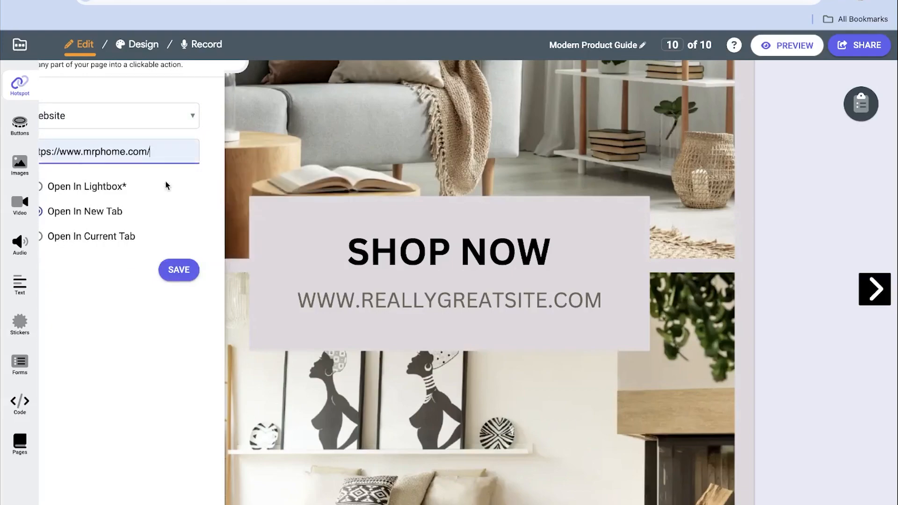
left_click(179, 270)
left_click_drag(394, 237, 246, 195)
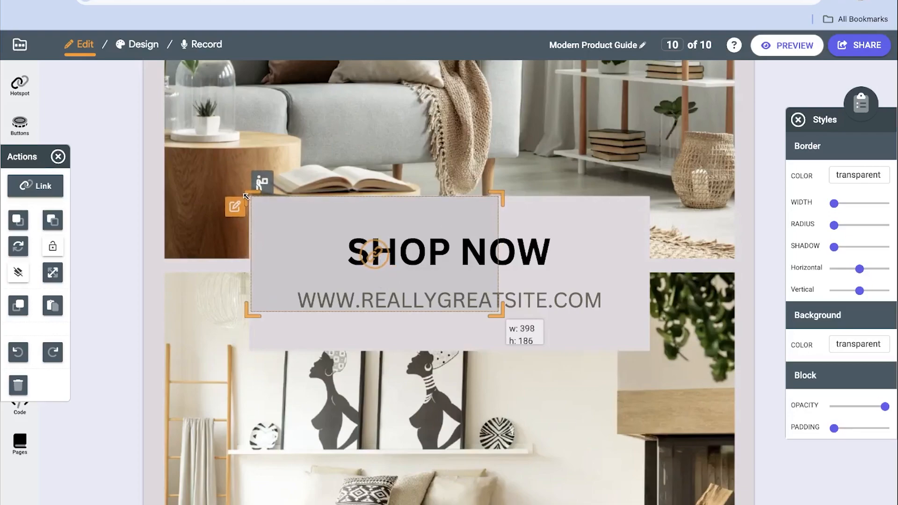
left_click_drag(498, 310, 650, 355)
Step: Add a telephone hotspot with the contact phone number, and fit it over the phone line under CHAT TO US!
scroll(662, 354, "down", 4)
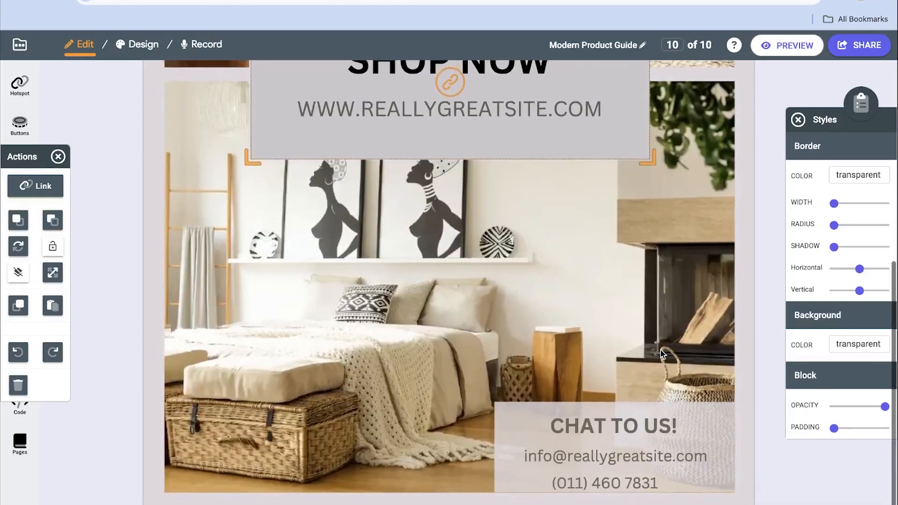
left_click(584, 471)
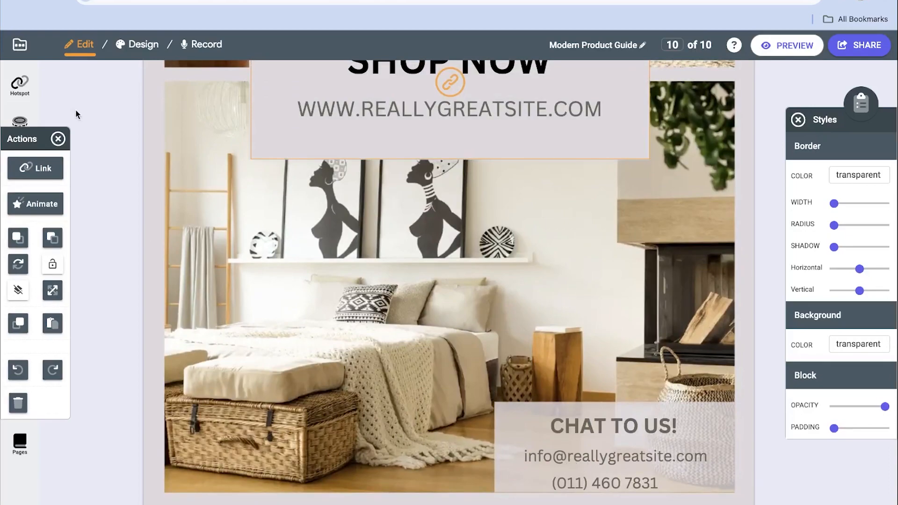
left_click(22, 88)
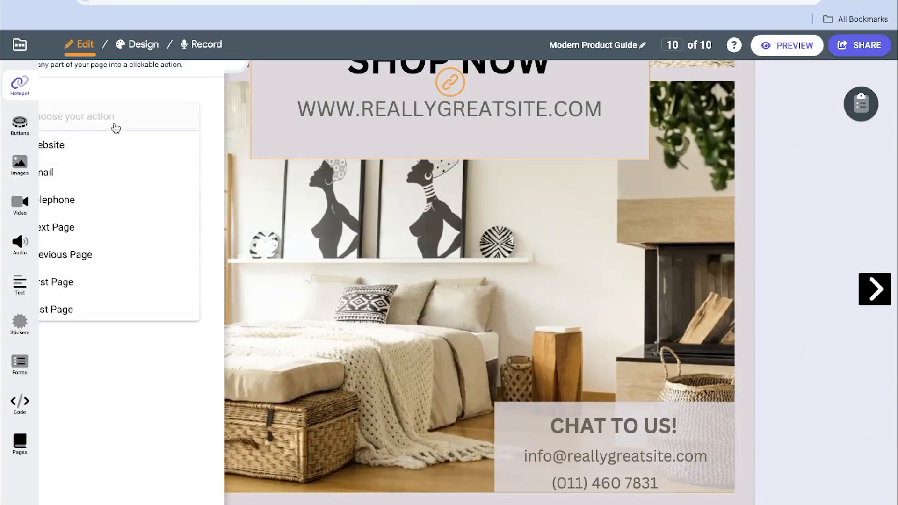
left_click(94, 200)
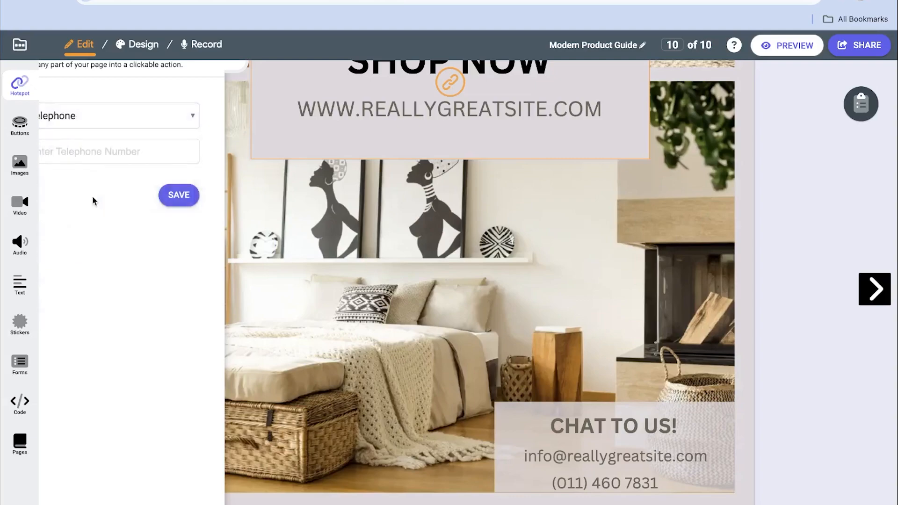
left_click(121, 151)
type("tel:78890090")
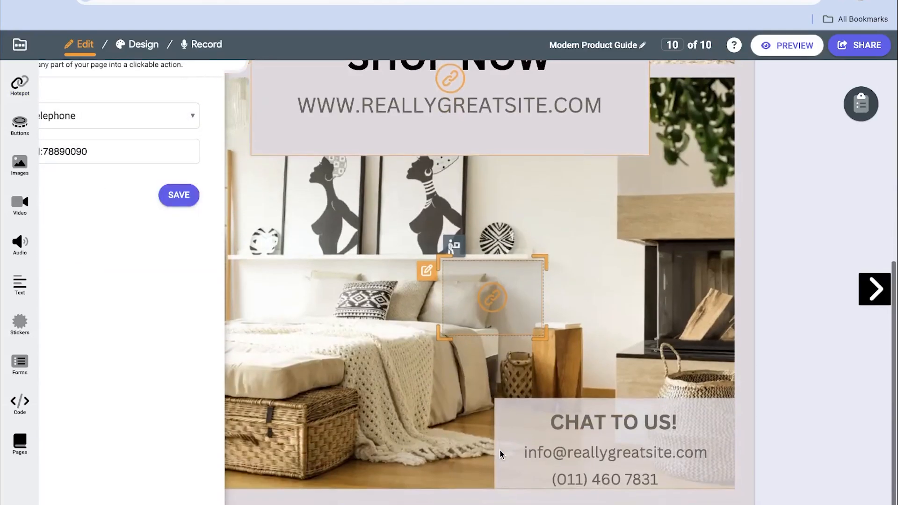
left_click_drag(505, 312, 542, 460)
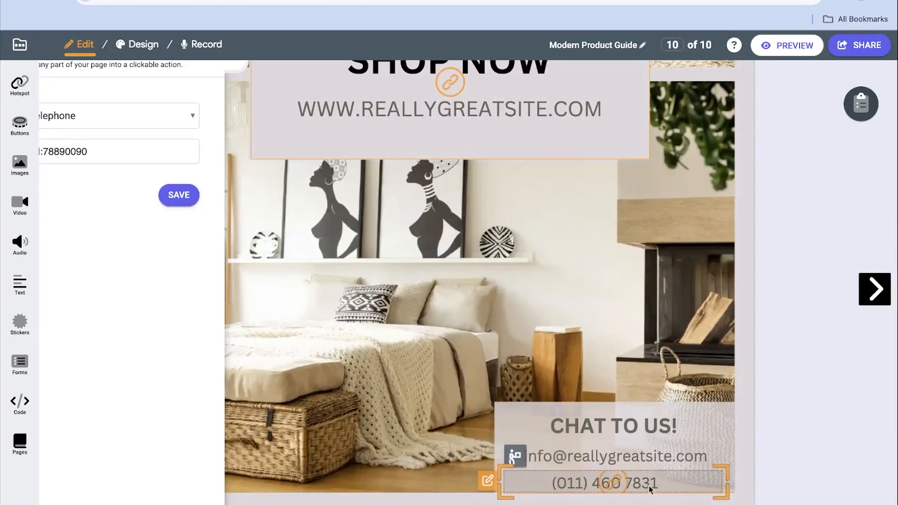
left_click(392, 374)
left_click(186, 195)
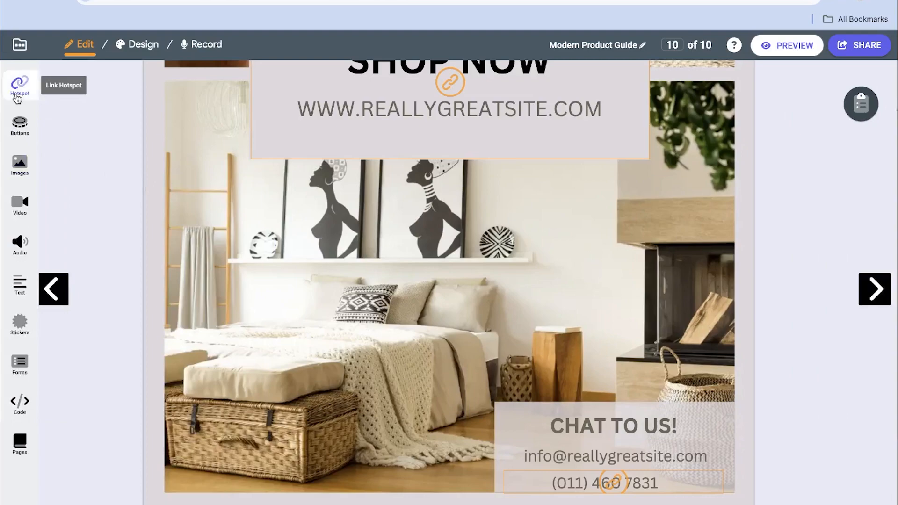
left_click(18, 96)
left_click(111, 125)
left_click(87, 173)
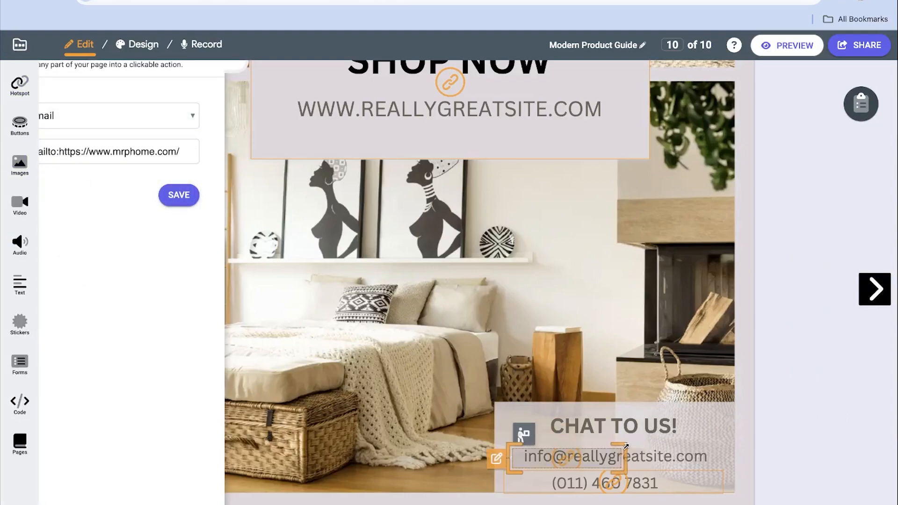
left_click_drag(625, 463, 743, 486)
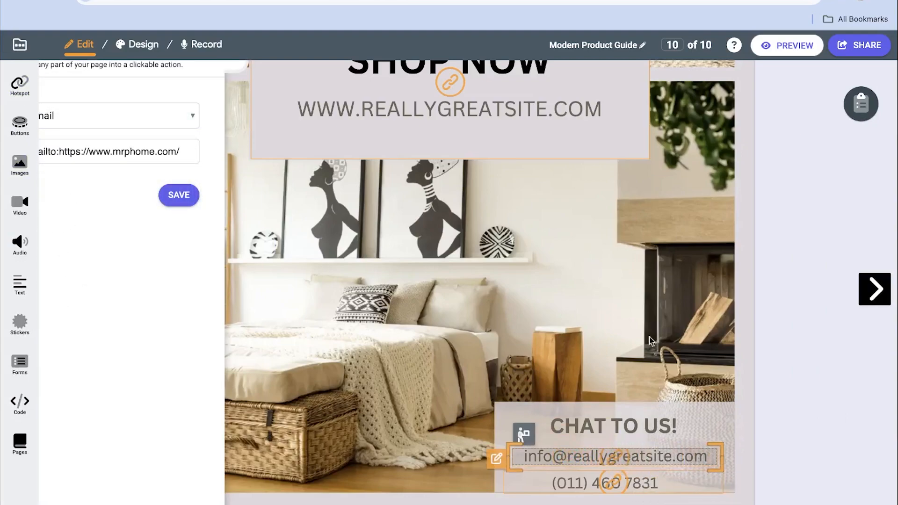
left_click(648, 307)
Step: Preview the booklet, flip back through its spreads to the cover, and close the preview
left_click(874, 289)
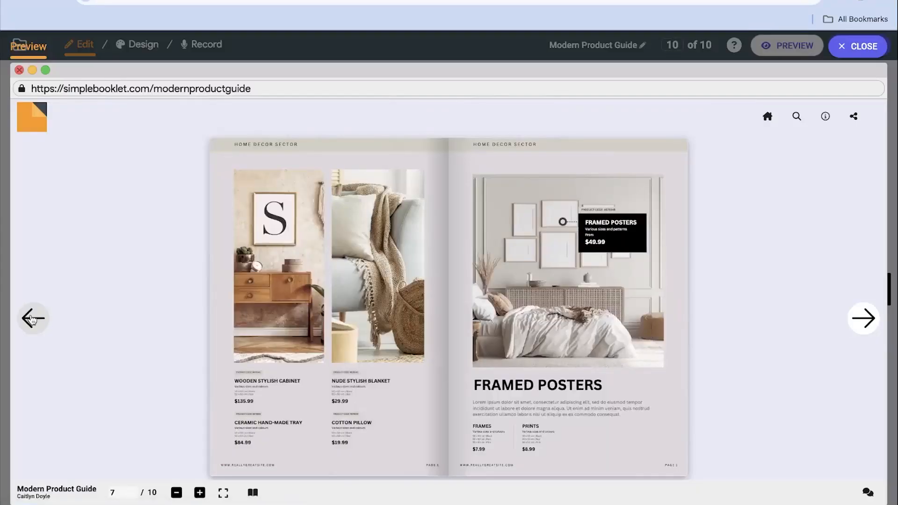
left_click(32, 318)
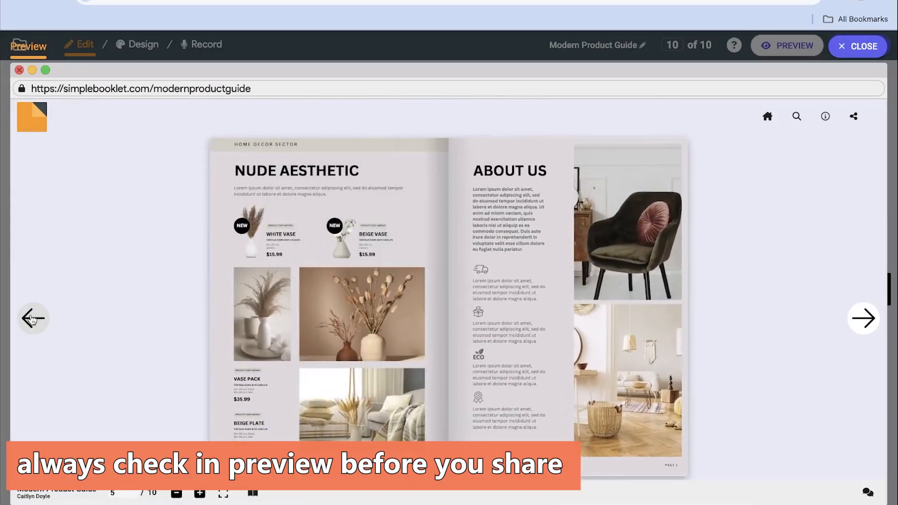
left_click(31, 318)
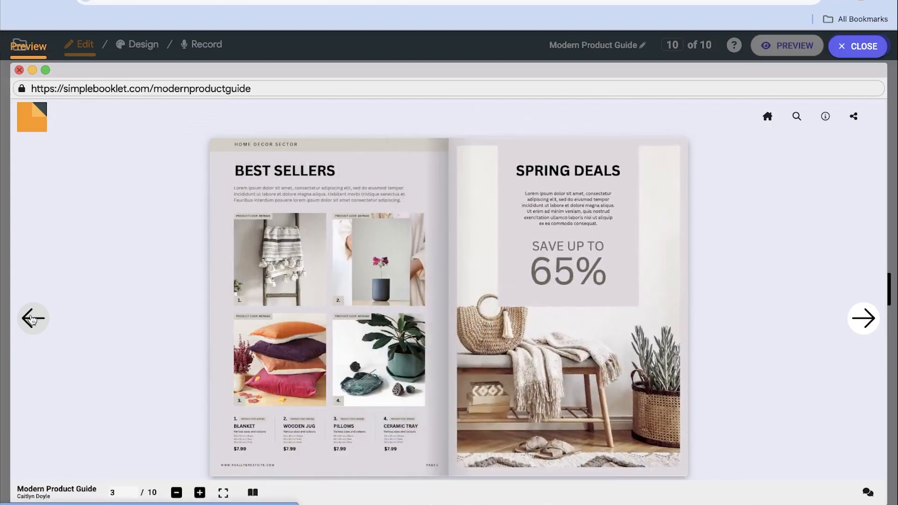
left_click(32, 318)
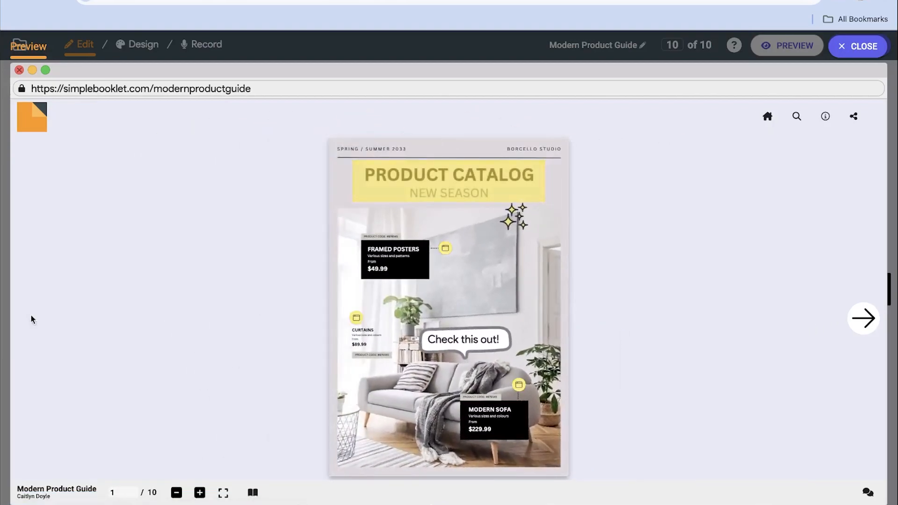
left_click(854, 46)
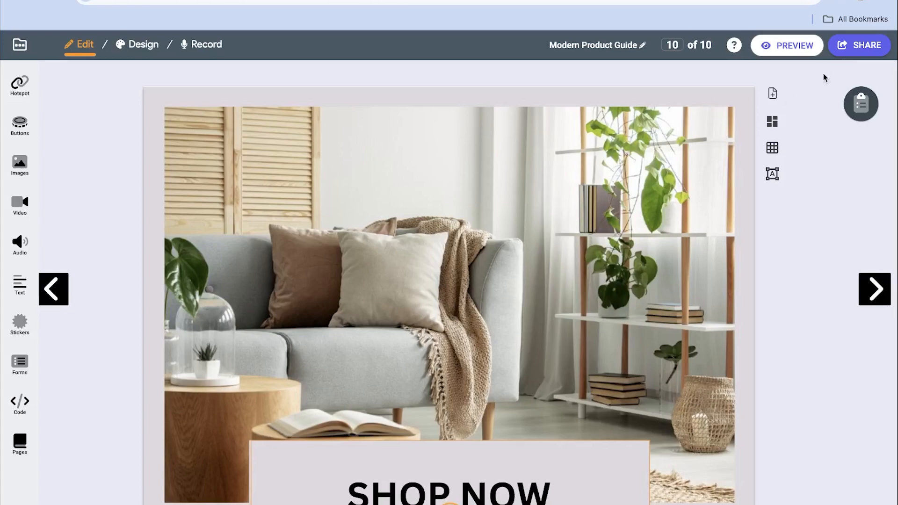
Step: Open the booklet's sharing page and review its email, social media, messaging, embedding, saving and Google My Business options
left_click(861, 45)
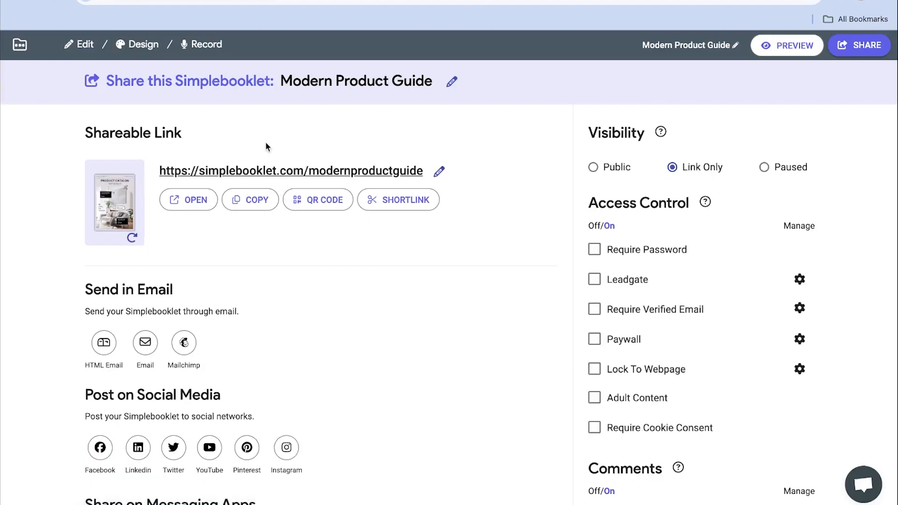
scroll(179, 294, "down", 2)
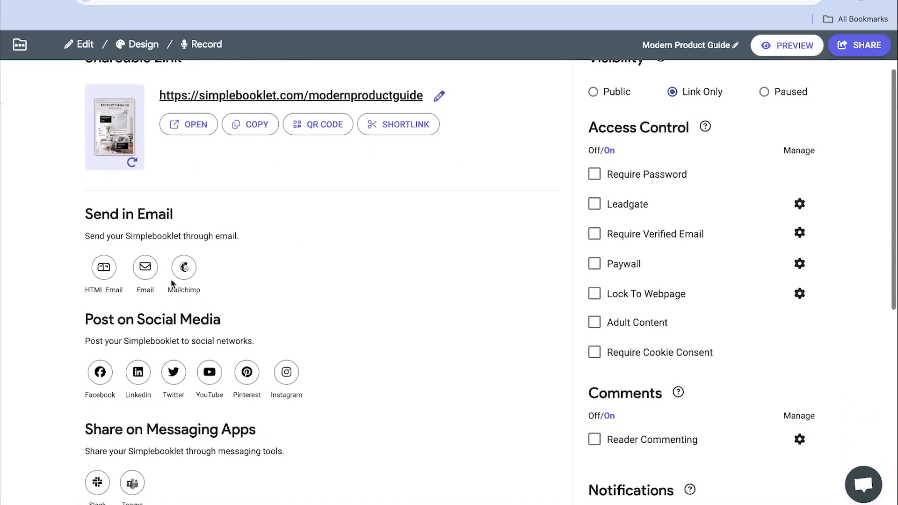
scroll(199, 290, "down", 4)
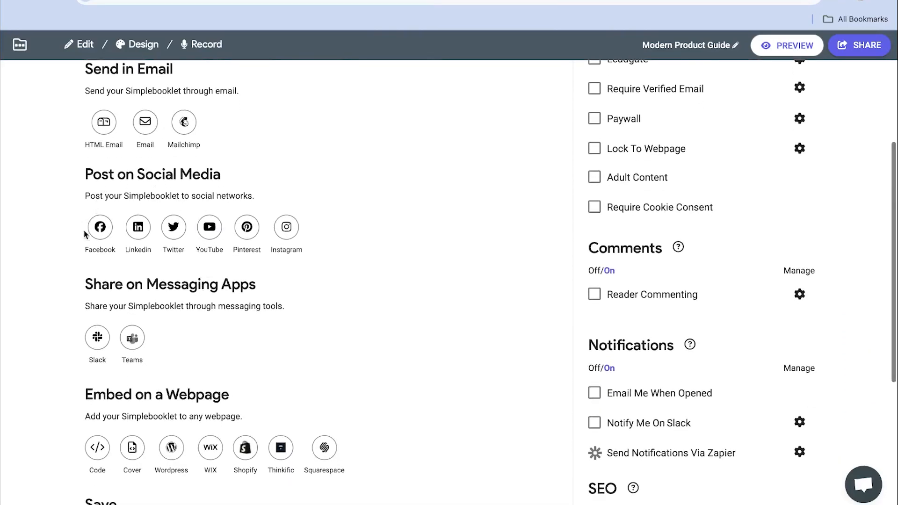
scroll(210, 314, "down", 2)
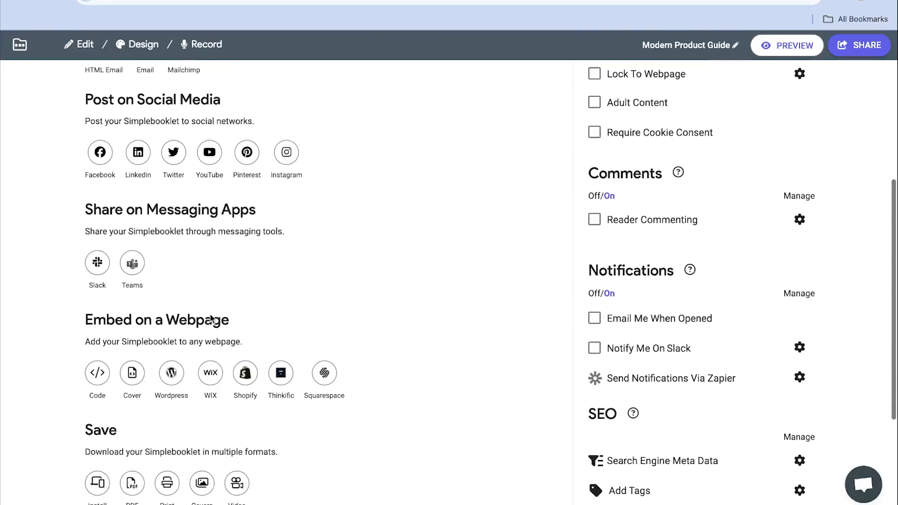
scroll(252, 268, "down", 2)
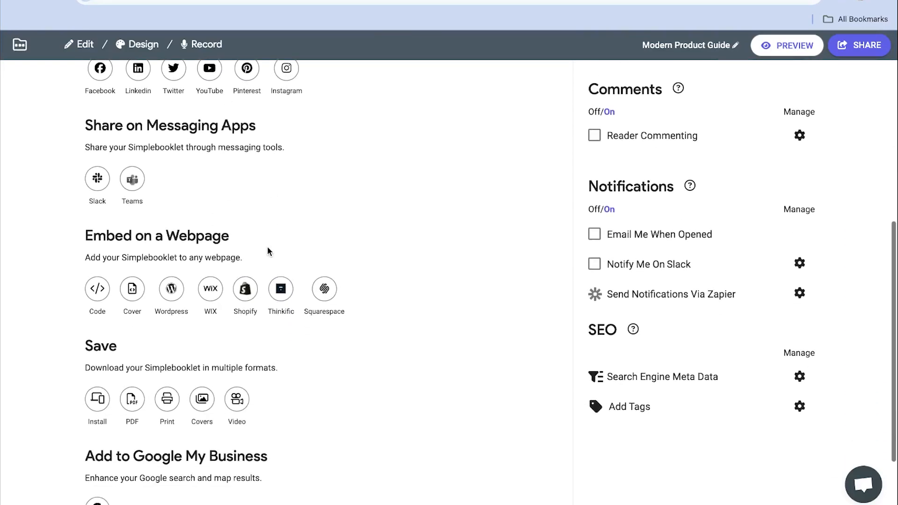
scroll(273, 248, "down", 2)
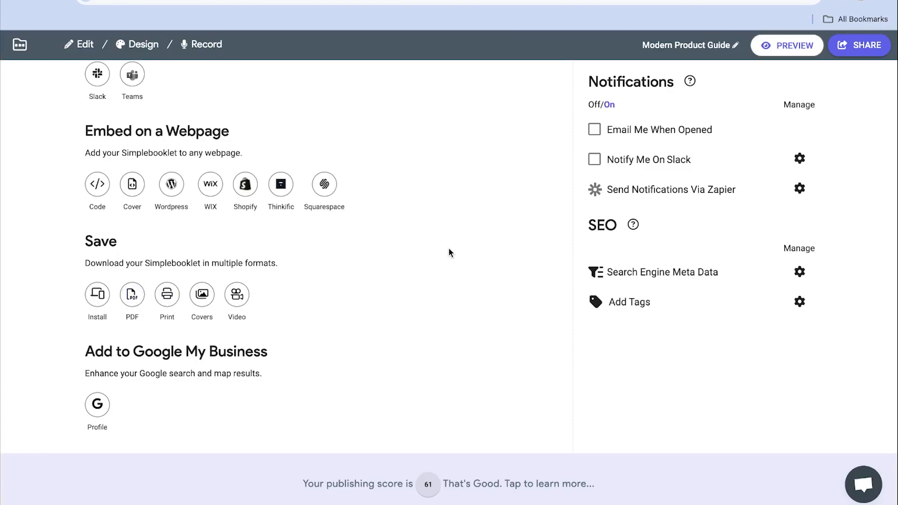
scroll(448, 248, "up", 10)
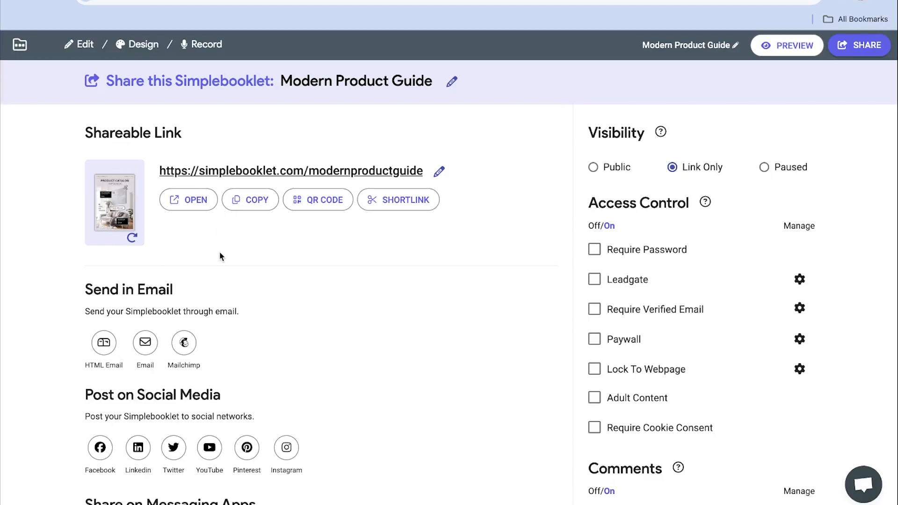
Step: Try the Paused and Public visibility settings, and restore Link Only
left_click(765, 168)
left_click(593, 167)
left_click(675, 168)
Step: Review the sharing page's access control, comments, notifications and SEO settings, and return to the shareable link
scroll(549, 259, "down", 2)
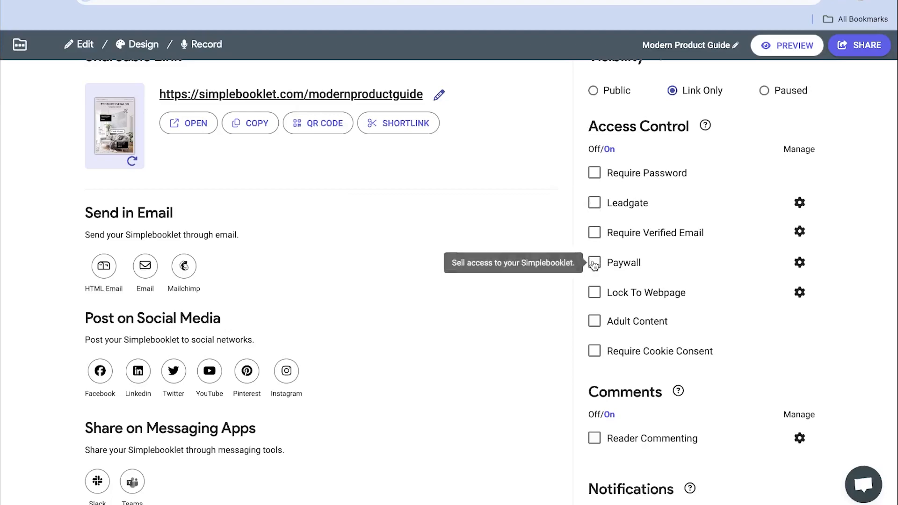
scroll(588, 307, "down", 1)
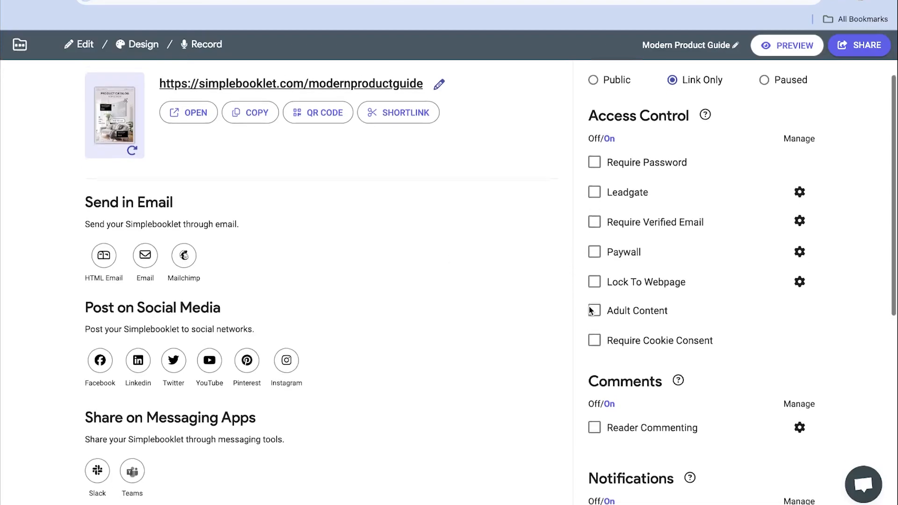
scroll(589, 307, "down", 6)
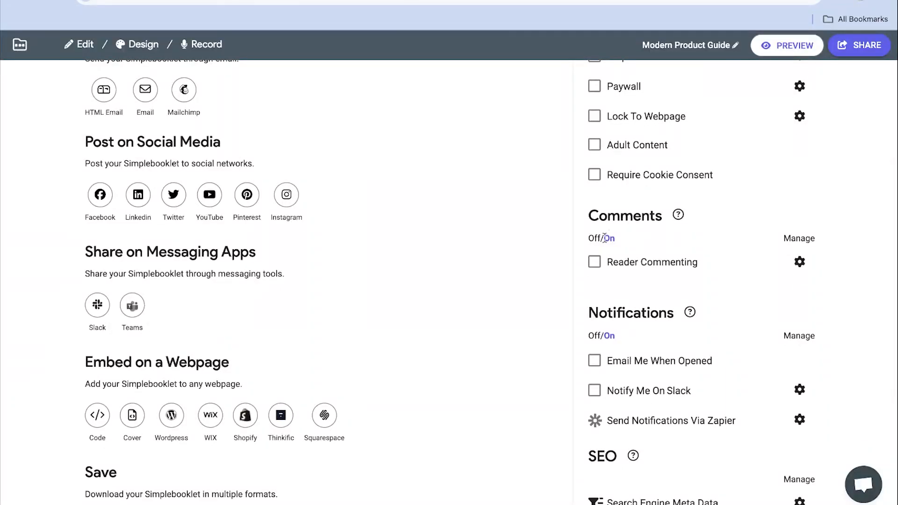
scroll(593, 346, "down", 8)
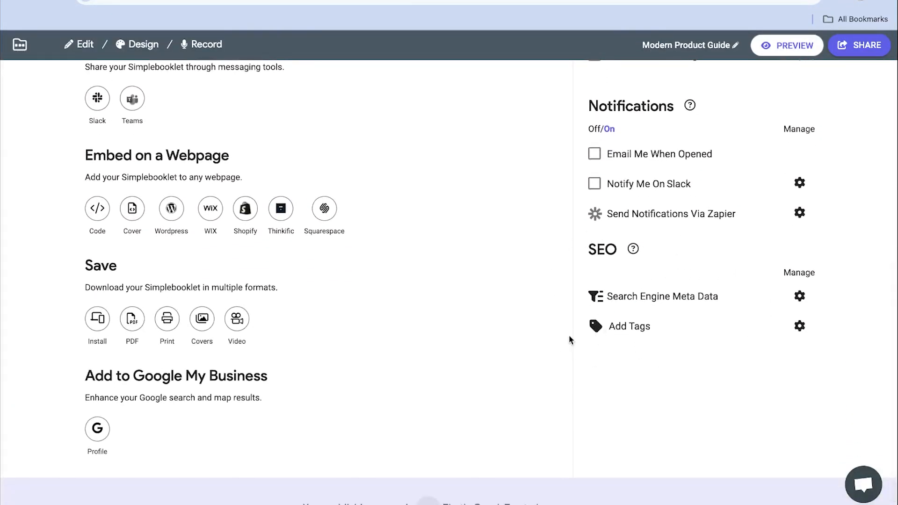
scroll(424, 365, "up", 10)
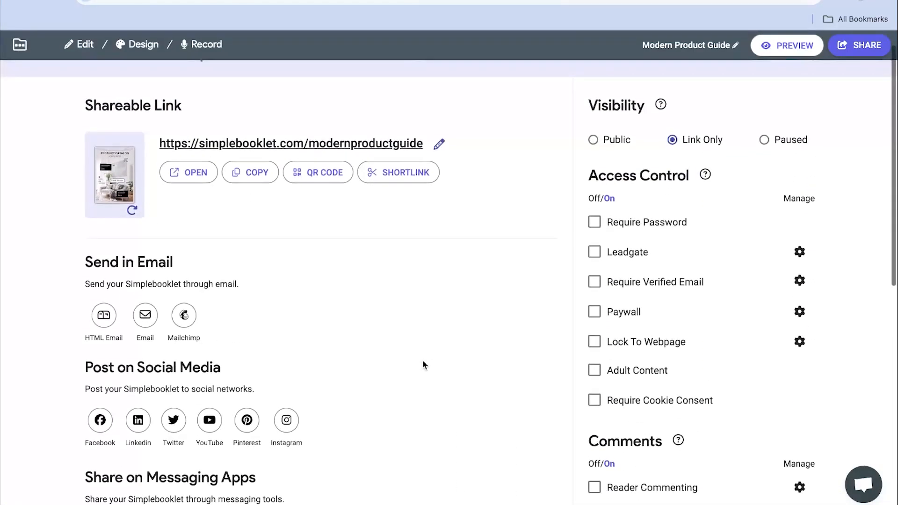
scroll(424, 416, "up", 1)
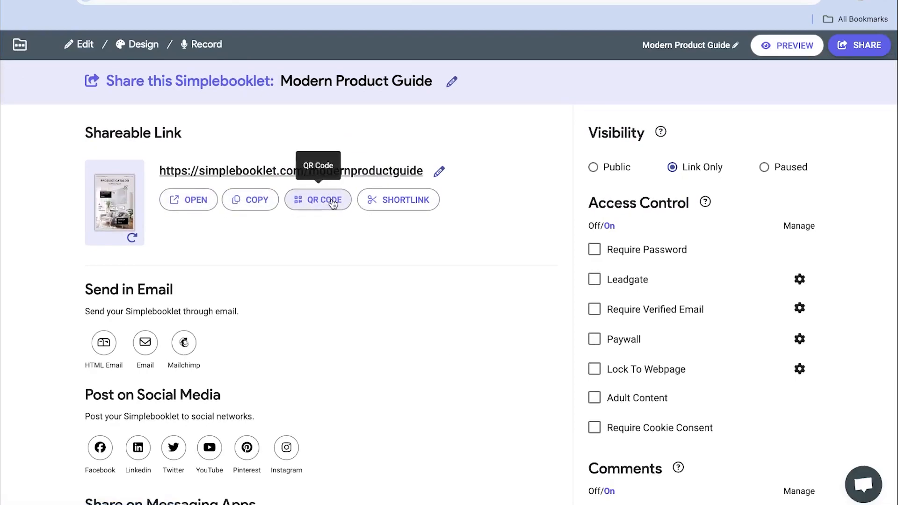
Step: Generate a short link for the booklet, copy it, and open it in a new browser tab
left_click(390, 200)
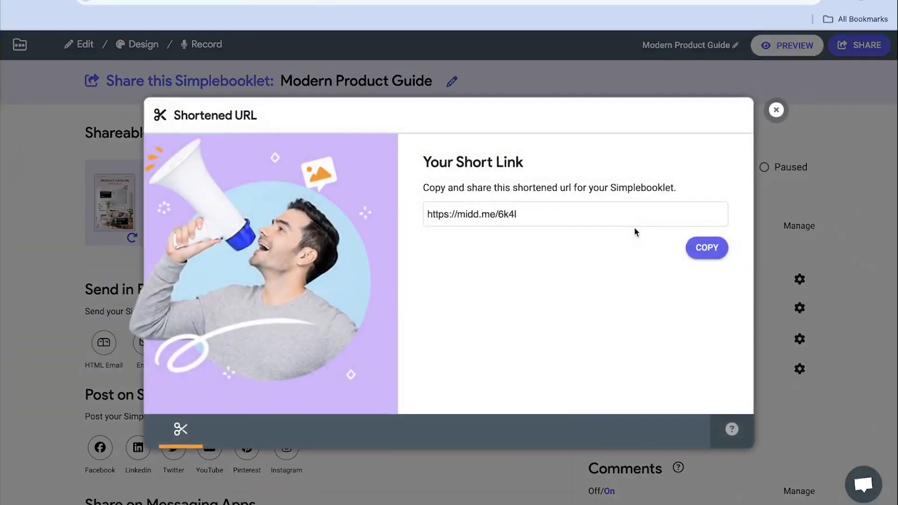
left_click(707, 249)
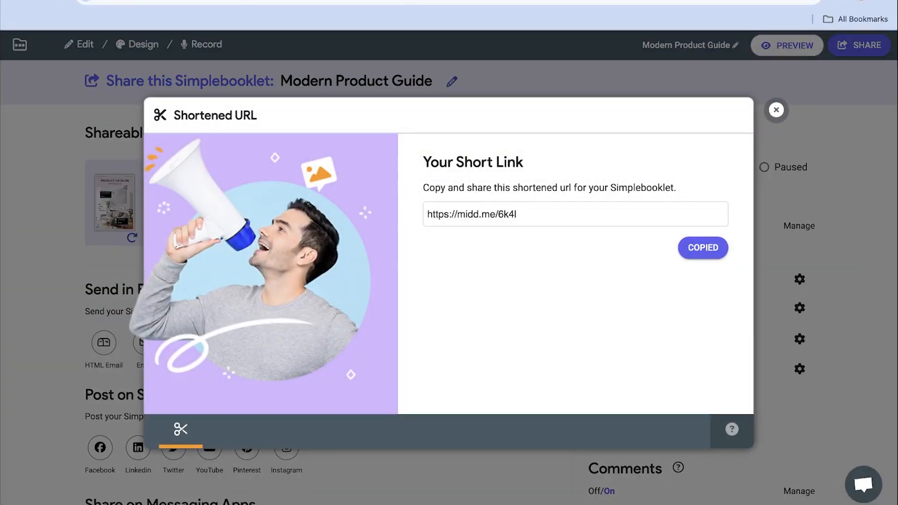
left_click(167, 10)
key("ctrl+v")
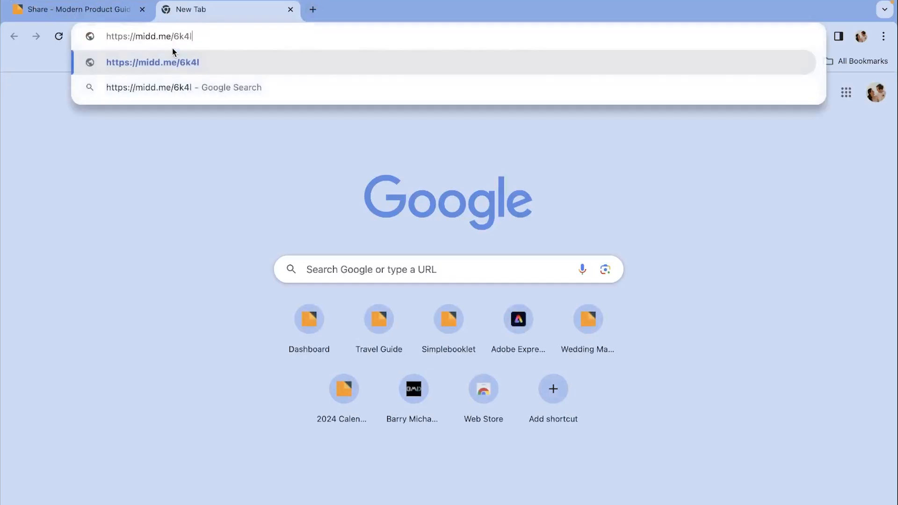
key("Return")
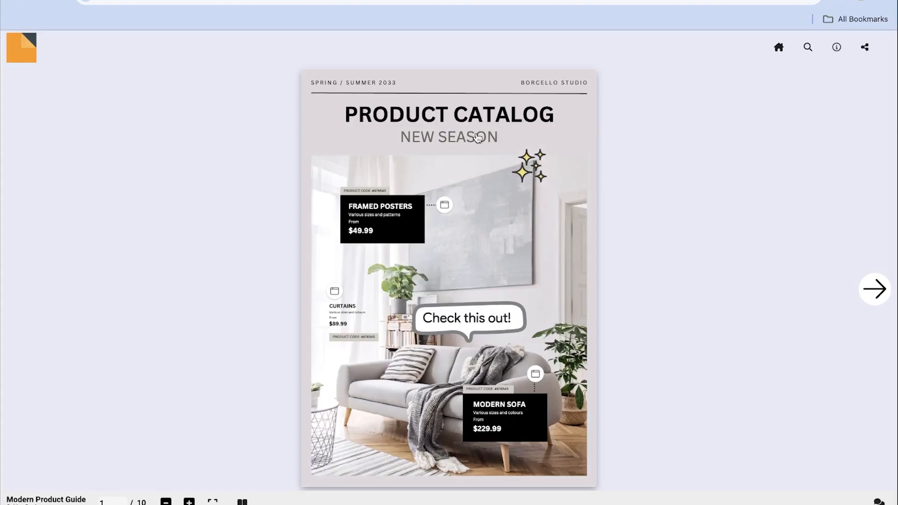
Step: Flip forward and back to the cover in the published booklet, and test the link beside FRAMED POSTERS
left_click(878, 294)
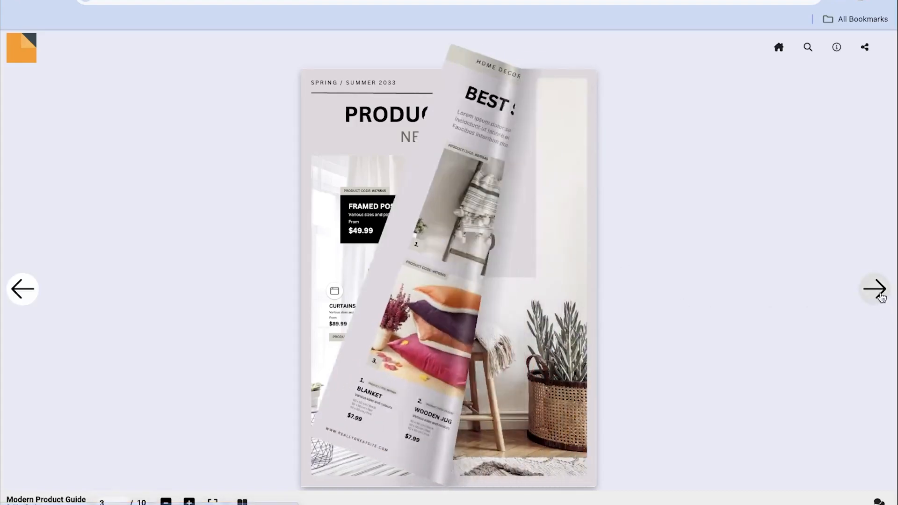
left_click(15, 285)
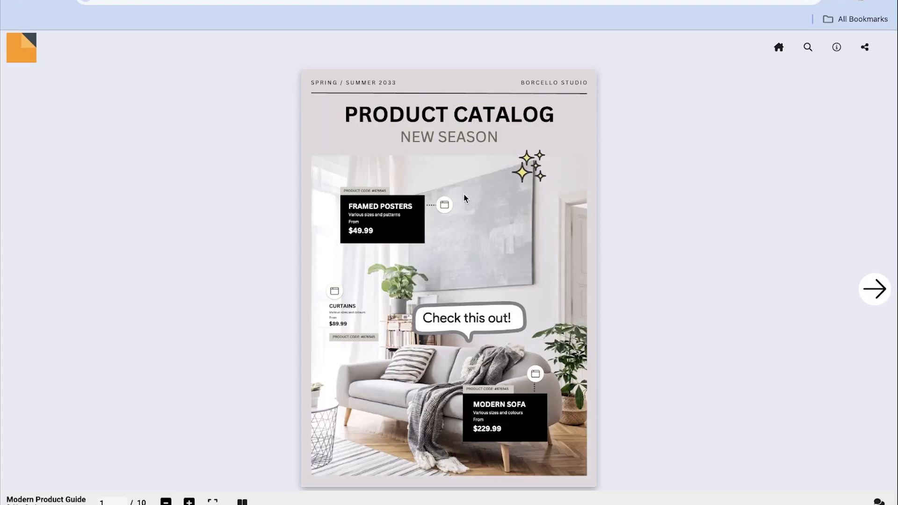
left_click(446, 202)
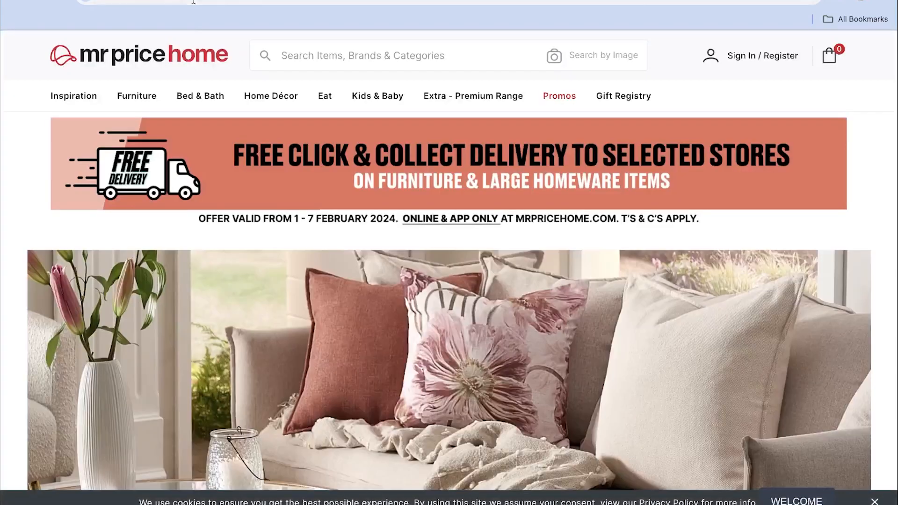